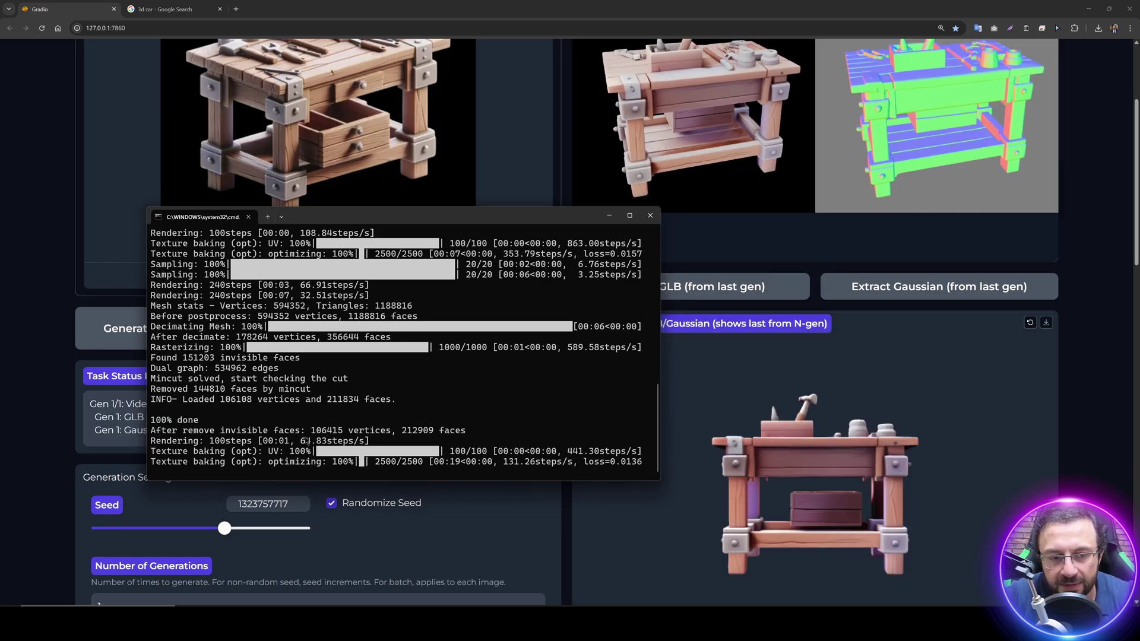
Examine the generated workbench video beside its source image
scroll(1065, 420, "up", 3)
left_click(1105, 278)
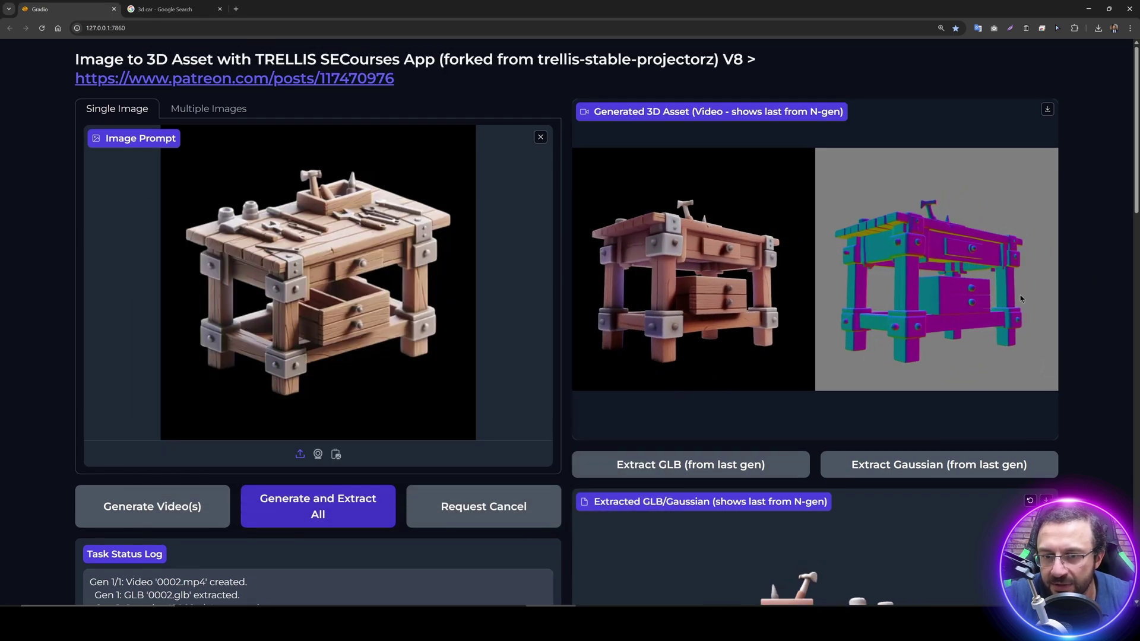
scroll(429, 331, "up", 1, "ctrl")
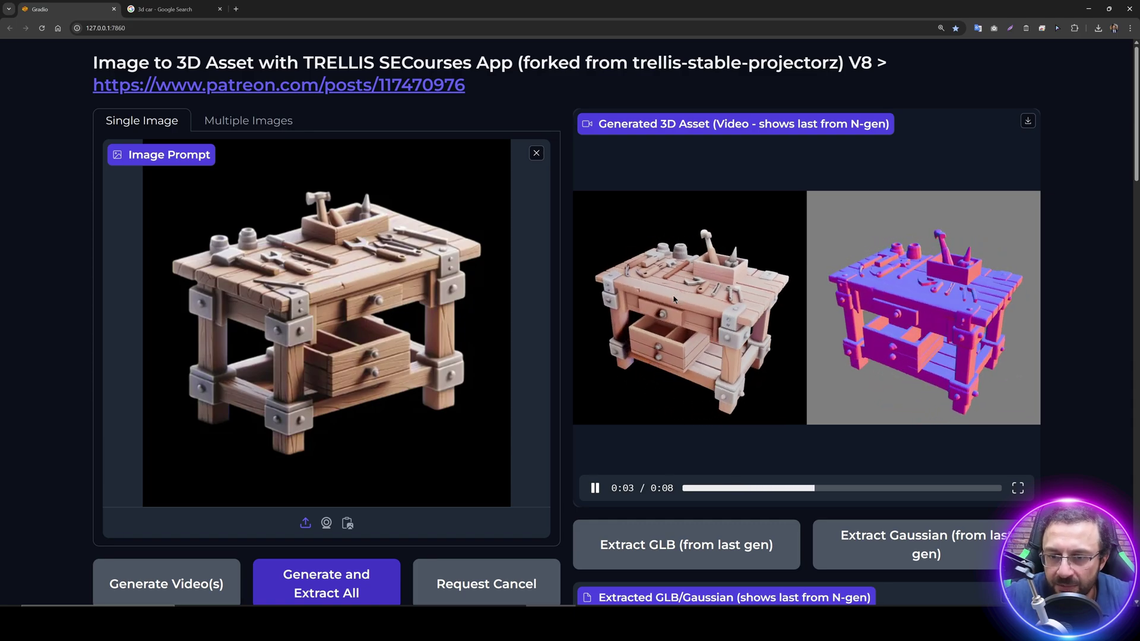
scroll(1021, 325, "down", 8)
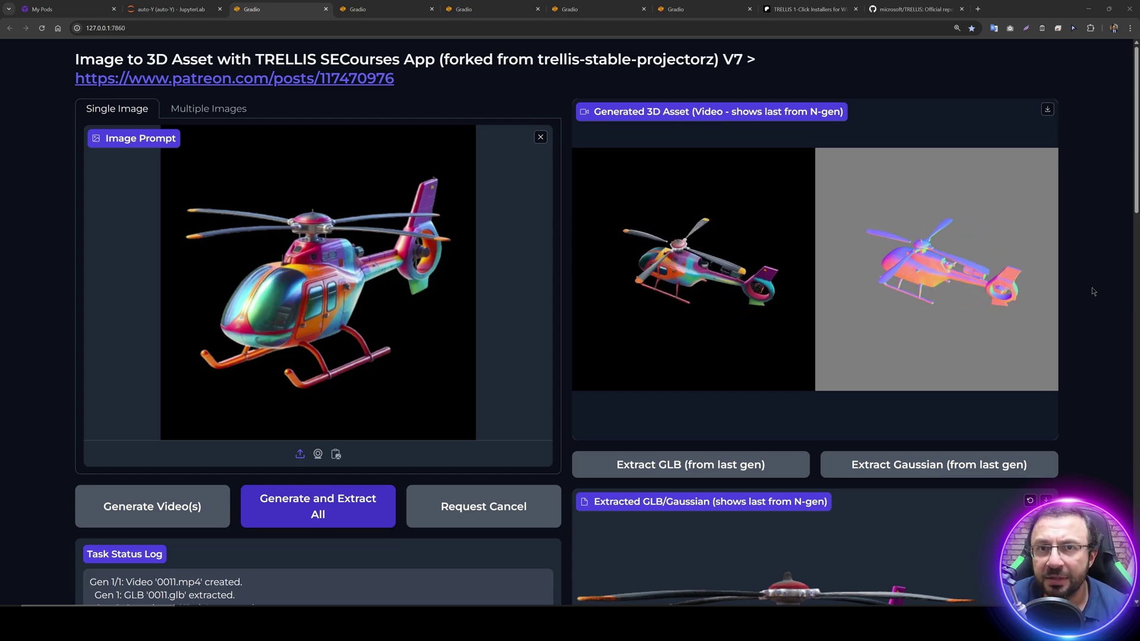
Compare the helicopter, dragon and biplane generations with their source images, rotating the extracted helicopter and dragon models
scroll(1089, 321, "down", 6)
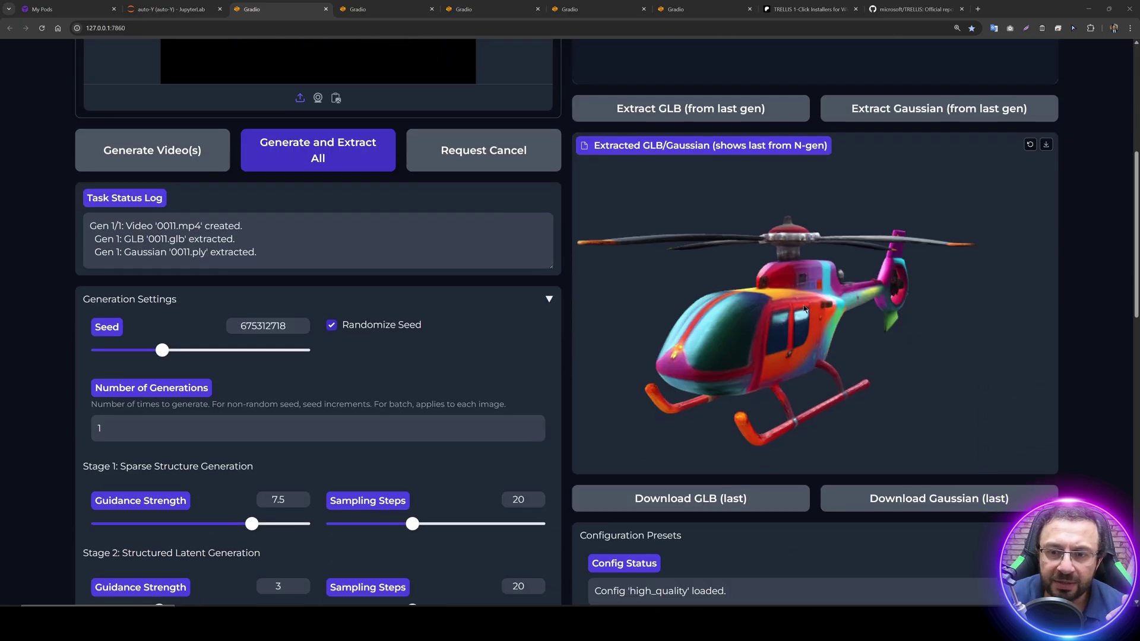
left_click_drag(805, 308, 865, 315)
left_click(357, 7)
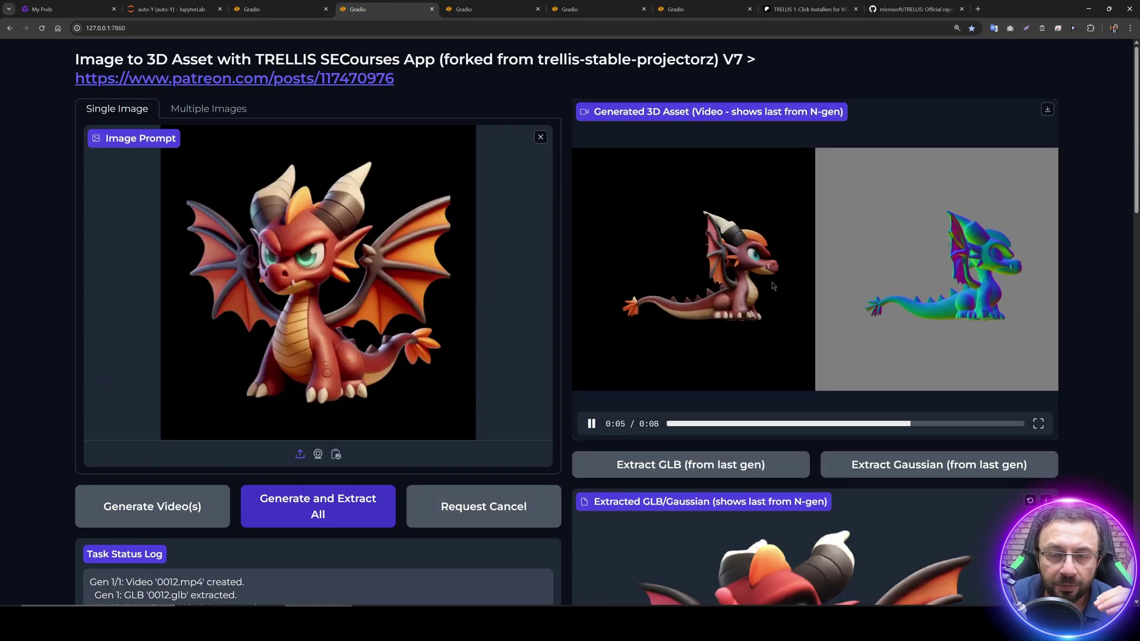
scroll(773, 283, "down", 5)
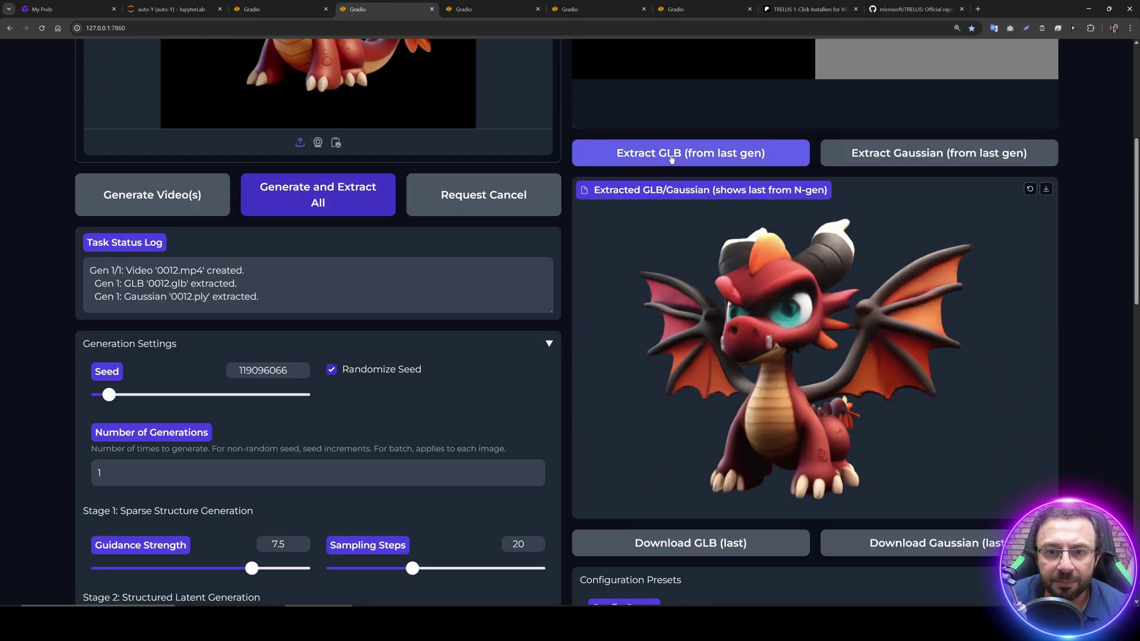
left_click_drag(765, 287, 843, 291)
left_click(493, 9)
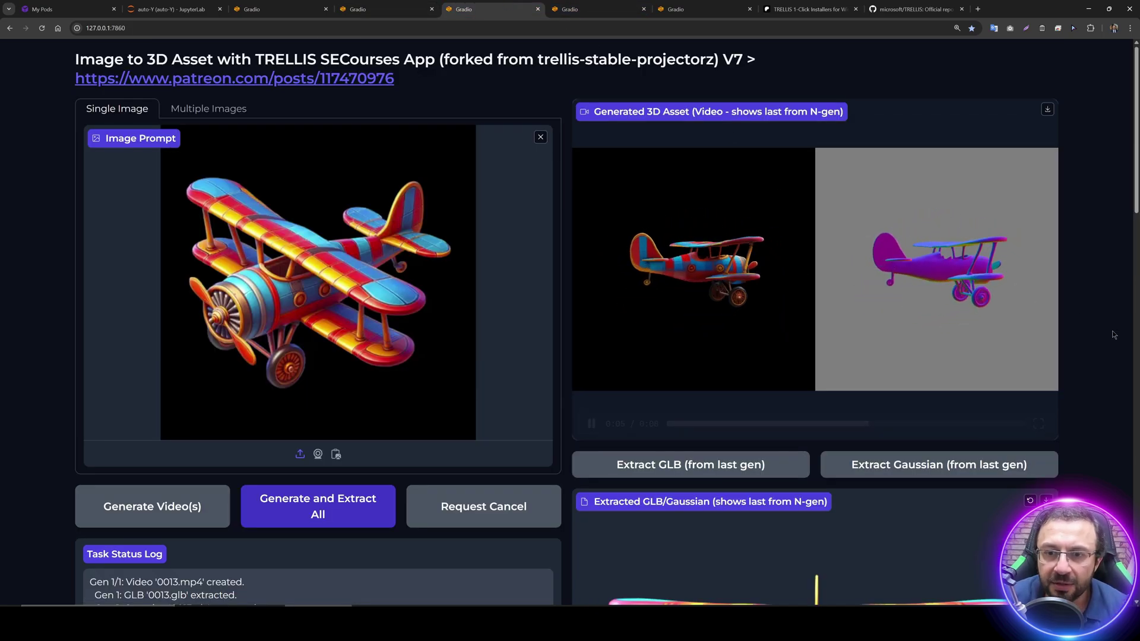
scroll(812, 343, "down", 6)
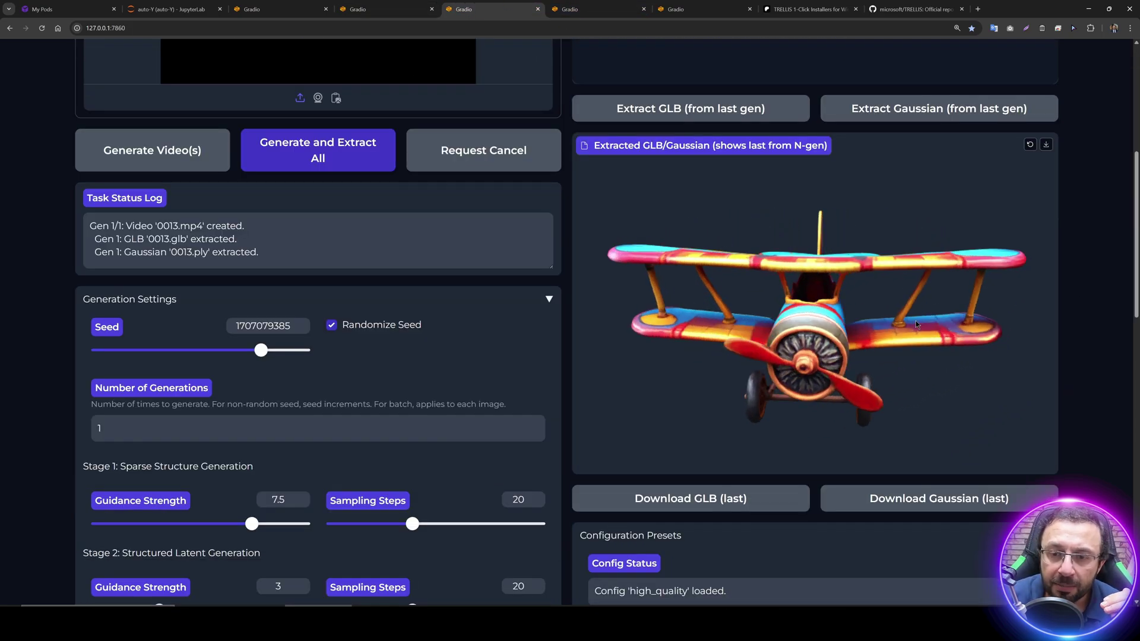
Open the microsoft/TRELLIS GitHub repository and view the README's image-to-3D and text-to-3D examples
left_click(914, 9)
scroll(486, 370, "down", 10)
scroll(508, 382, "down", 5)
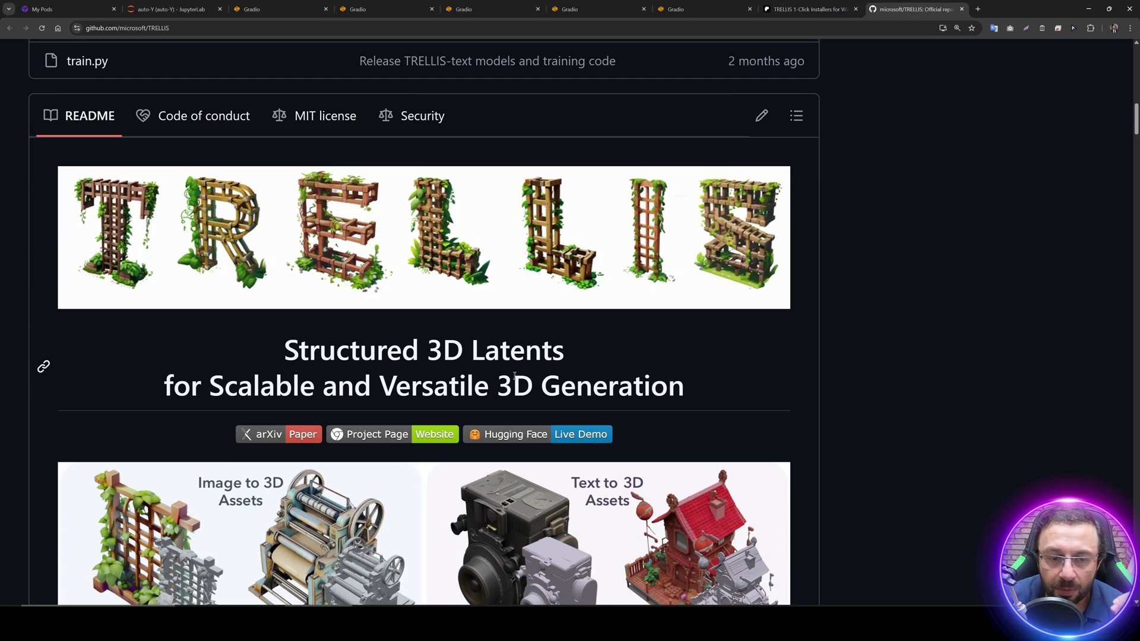
scroll(514, 375, "down", 5)
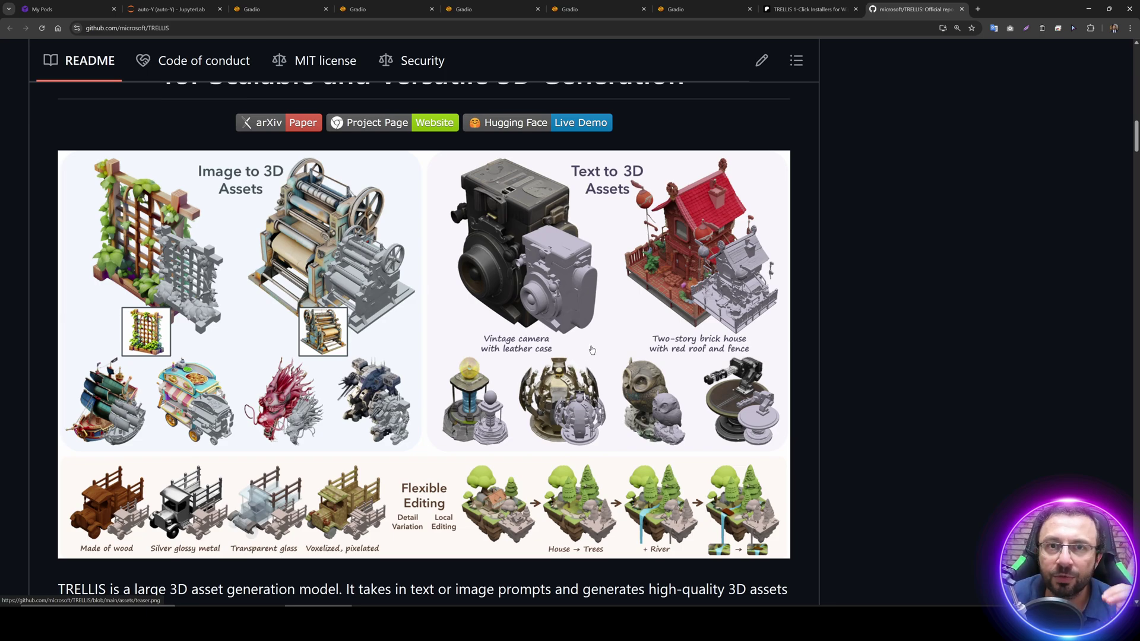
View the single-image workbench generation and the multi-image astronaut generation, including the astronaut's video and extracted model
left_click(612, 7)
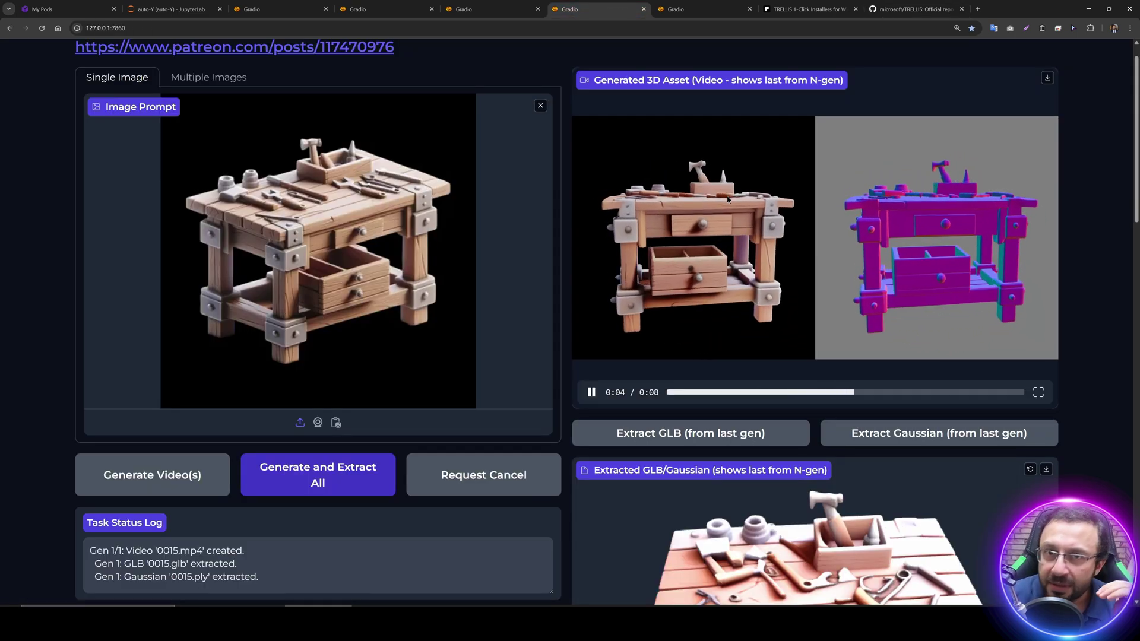
left_click(665, 8)
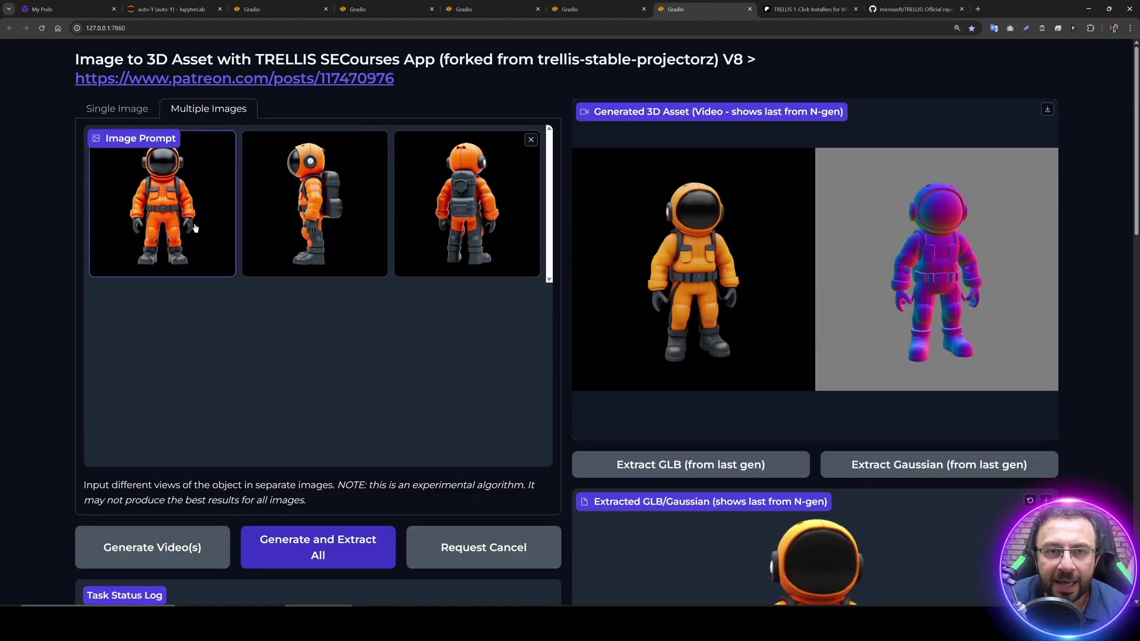
mouse_move(701, 269)
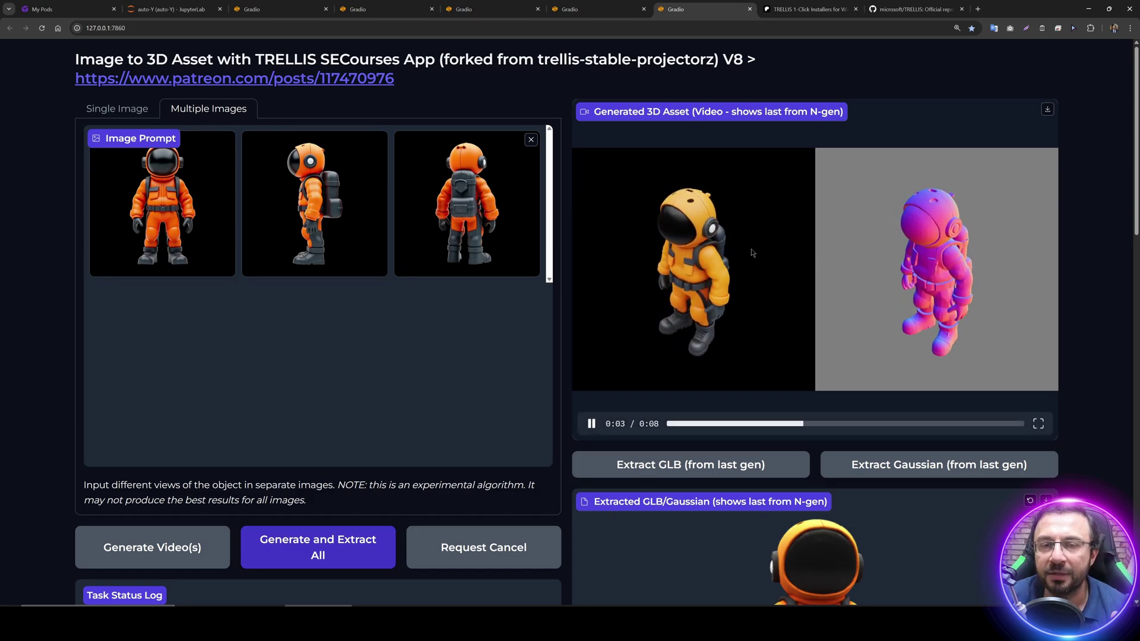
scroll(742, 366, "down", 2)
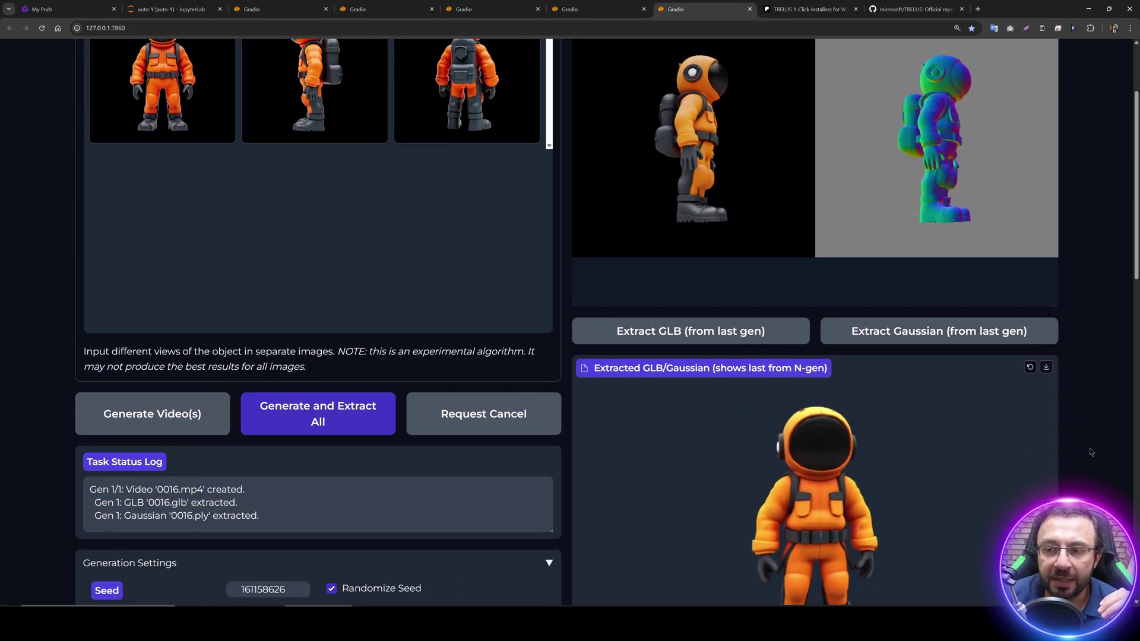
scroll(1090, 446, "down", 2)
scroll(1092, 444, "down", 2)
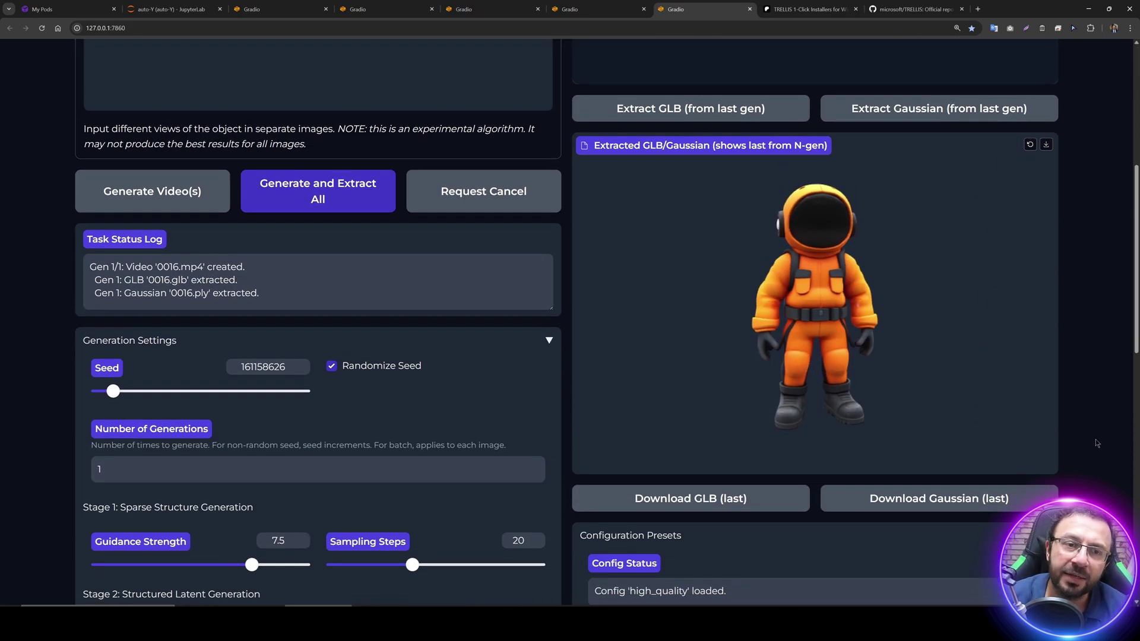
Review the astronaut generation's preset, video, extraction and batch settings, and check the installation log in JupyterLab's terminal
scroll(1095, 442, "down", 5)
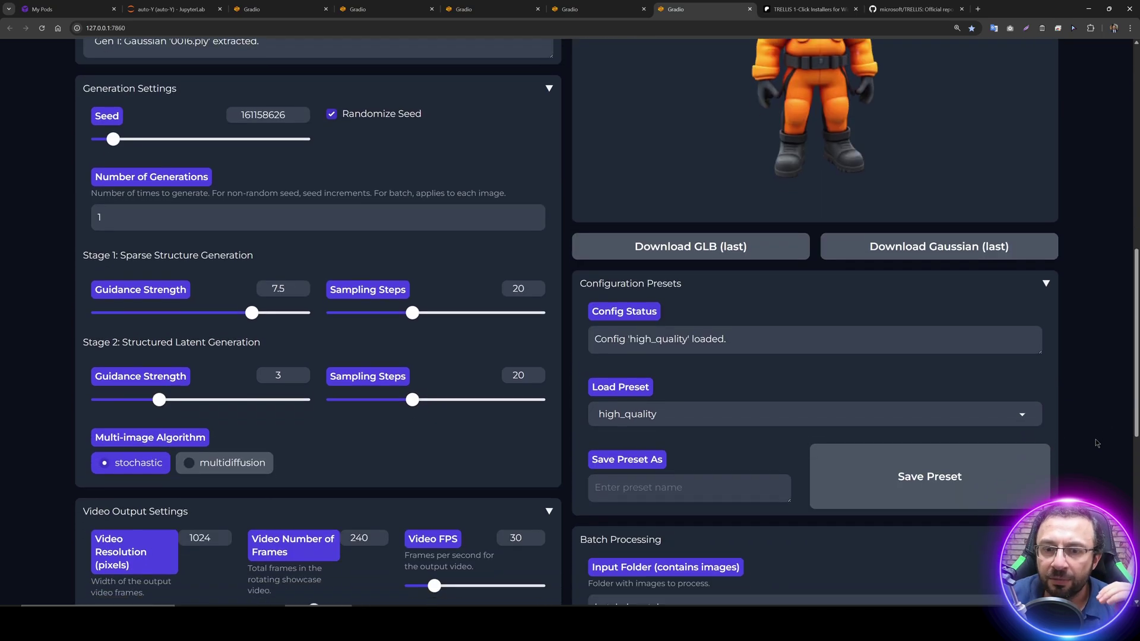
scroll(1095, 443, "down", 3)
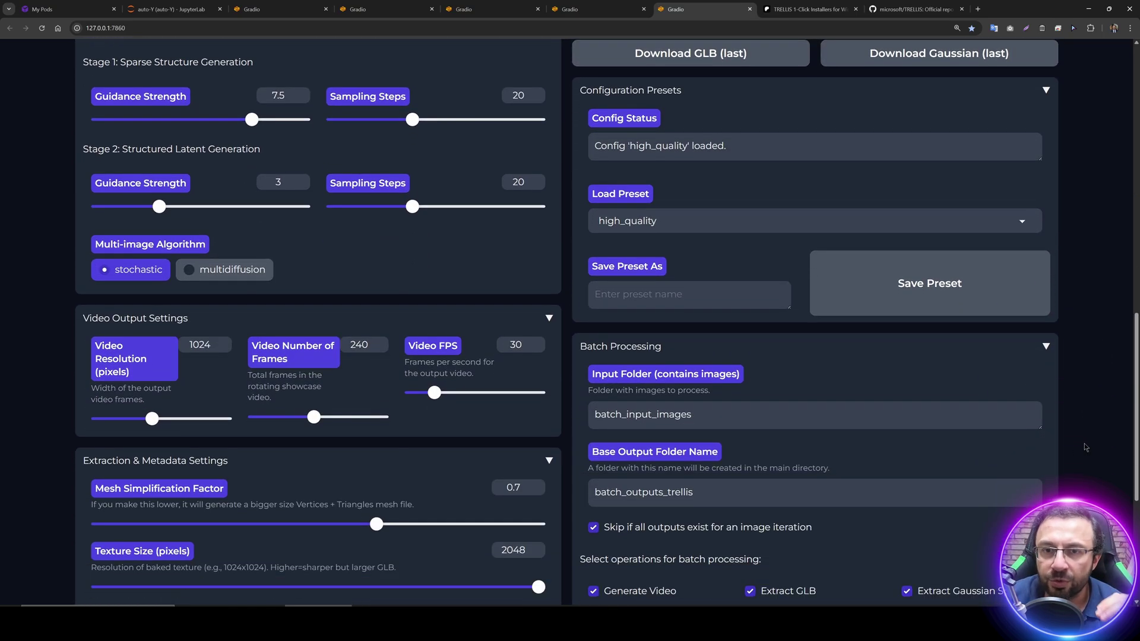
scroll(1102, 457, "down", 5)
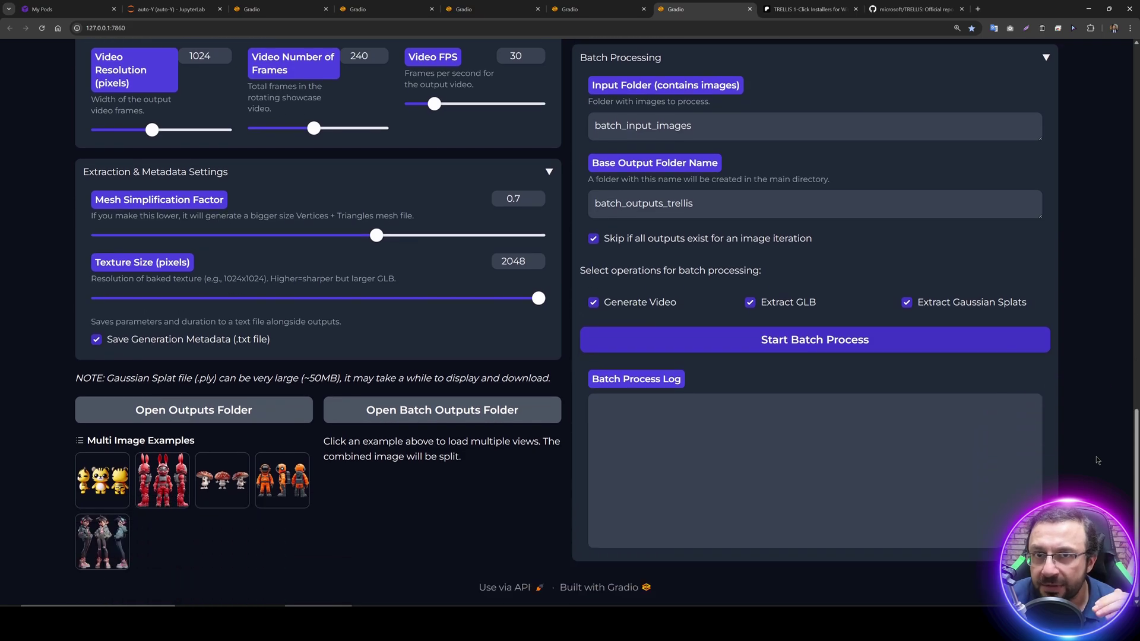
left_click(169, 9)
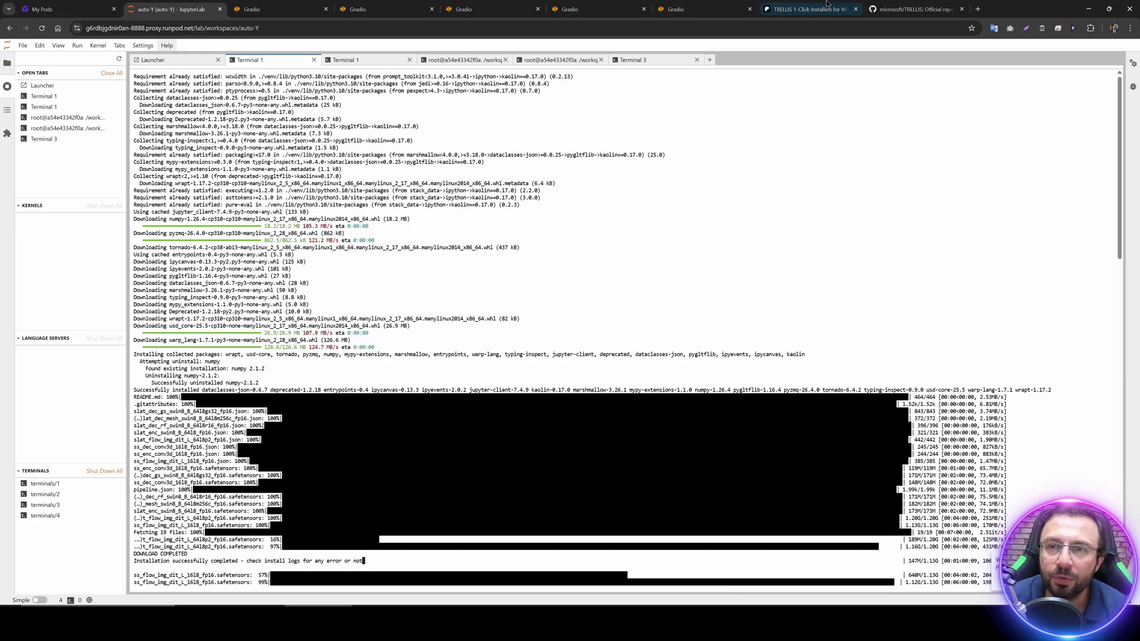
Return to the multi-image astronaut generation and rotate its extracted 3D model to inspect it from different sides
left_click(675, 8)
scroll(482, 512, "up", 8)
scroll(482, 514, "up", 5)
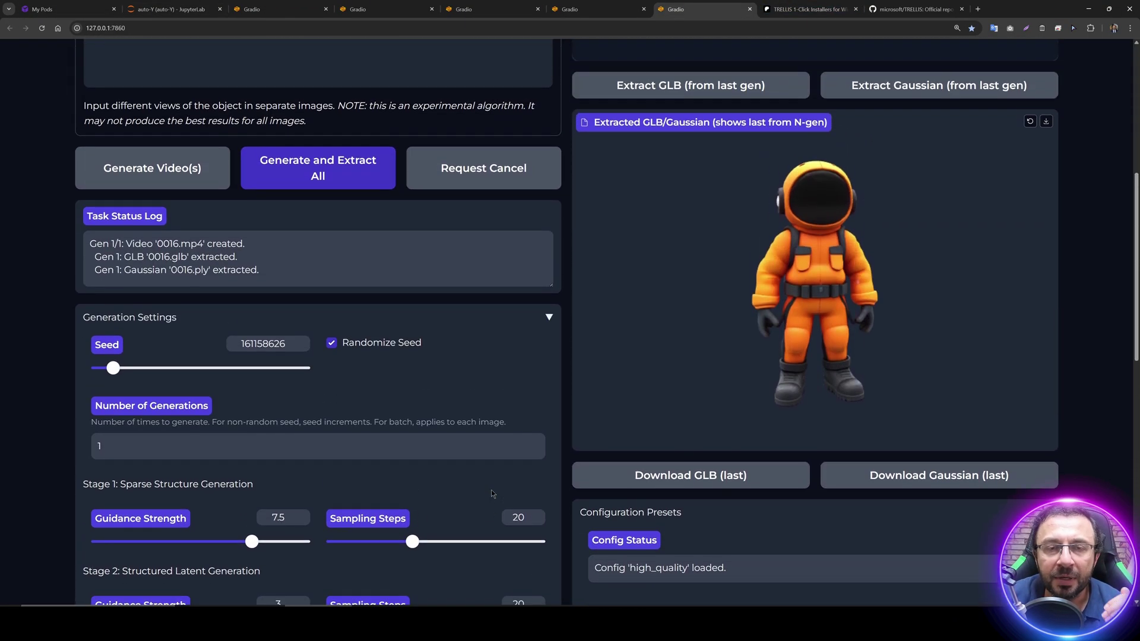
left_click_drag(787, 326, 840, 324)
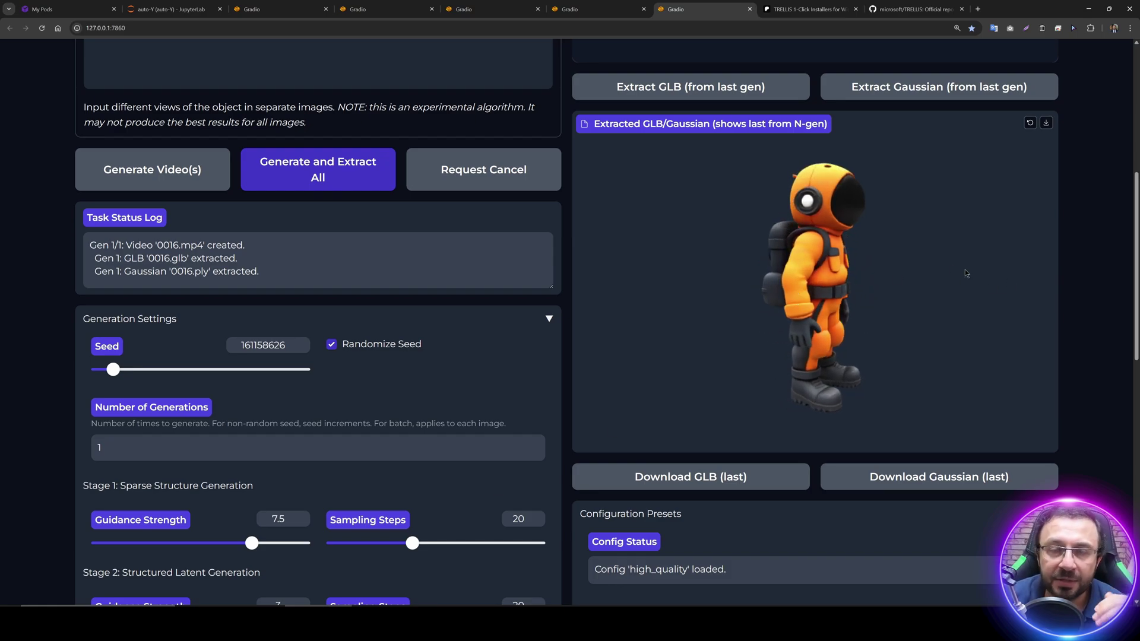
left_click_drag(839, 240, 736, 250)
scroll(1020, 249, "up", 7)
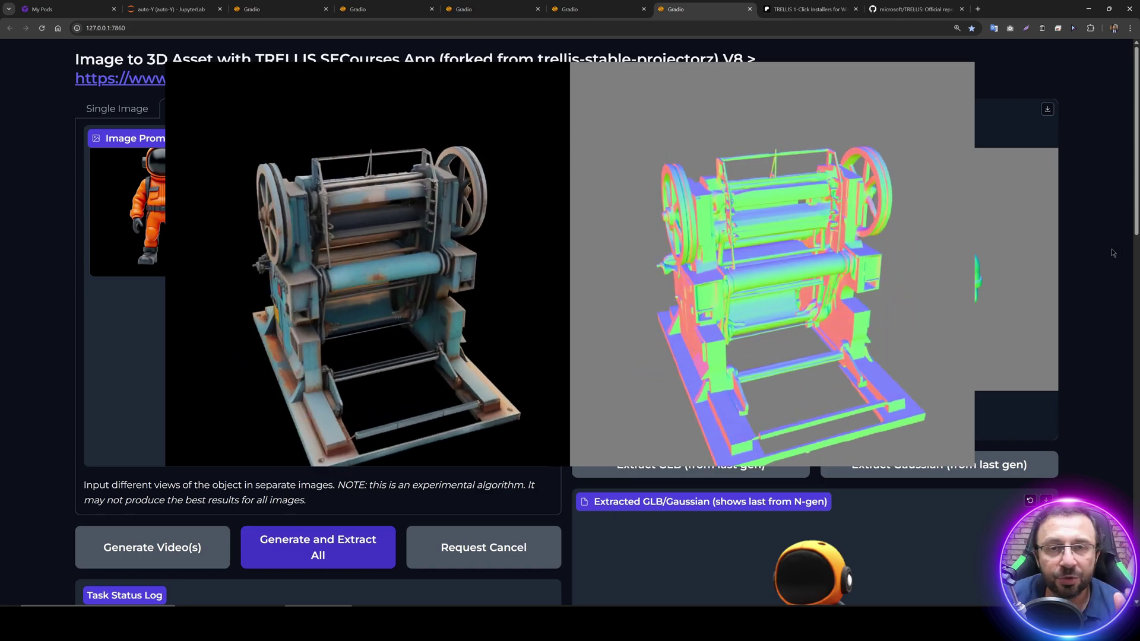
Review the generation and video output settings, and collapse the Configuration Presets section
scroll(29, 237, "down", 6)
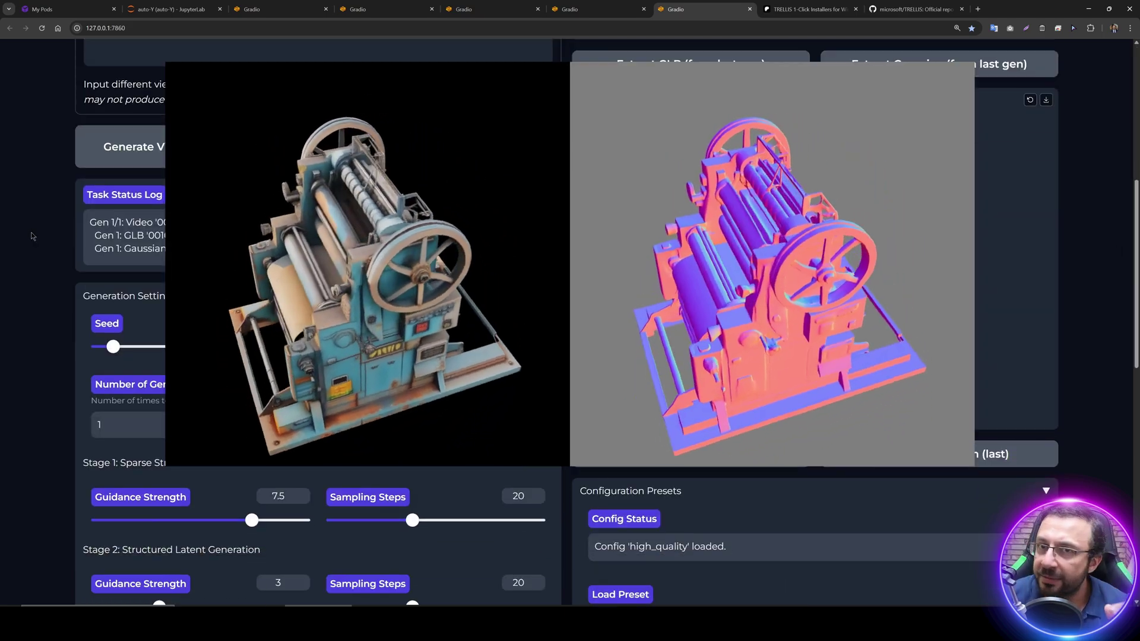
scroll(26, 237, "down", 1)
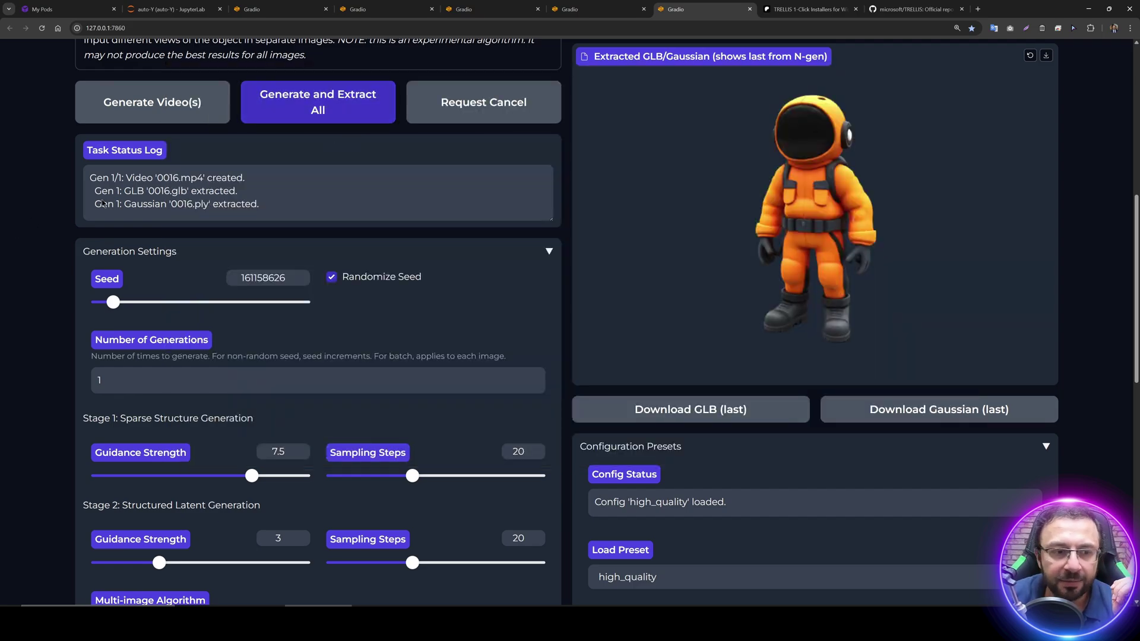
scroll(101, 243, "down", 3)
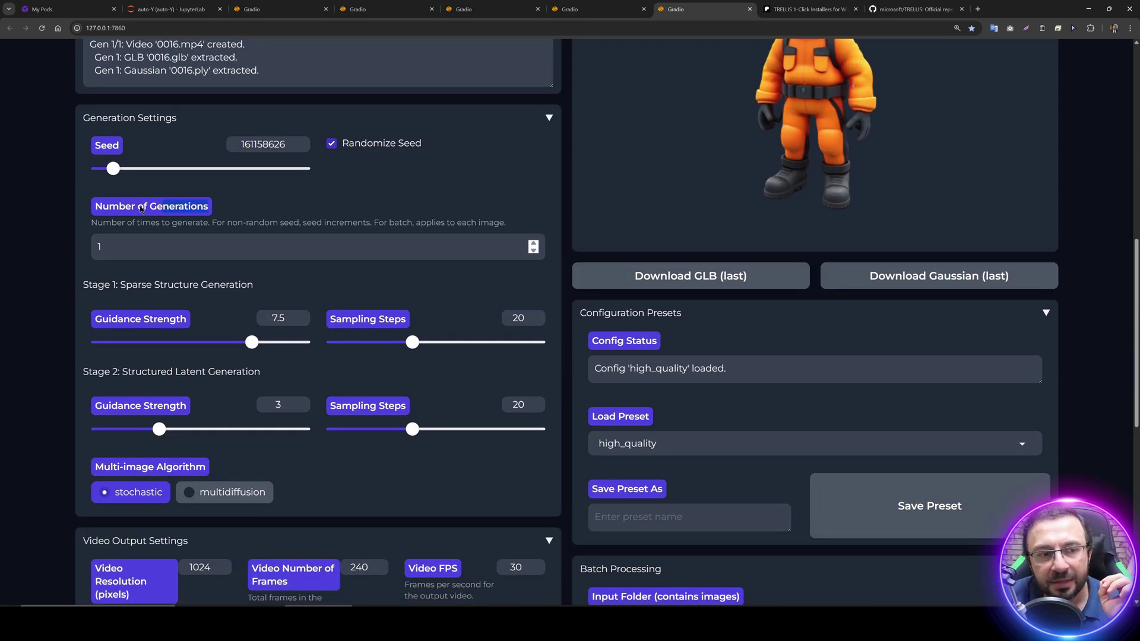
scroll(76, 231, "down", 4)
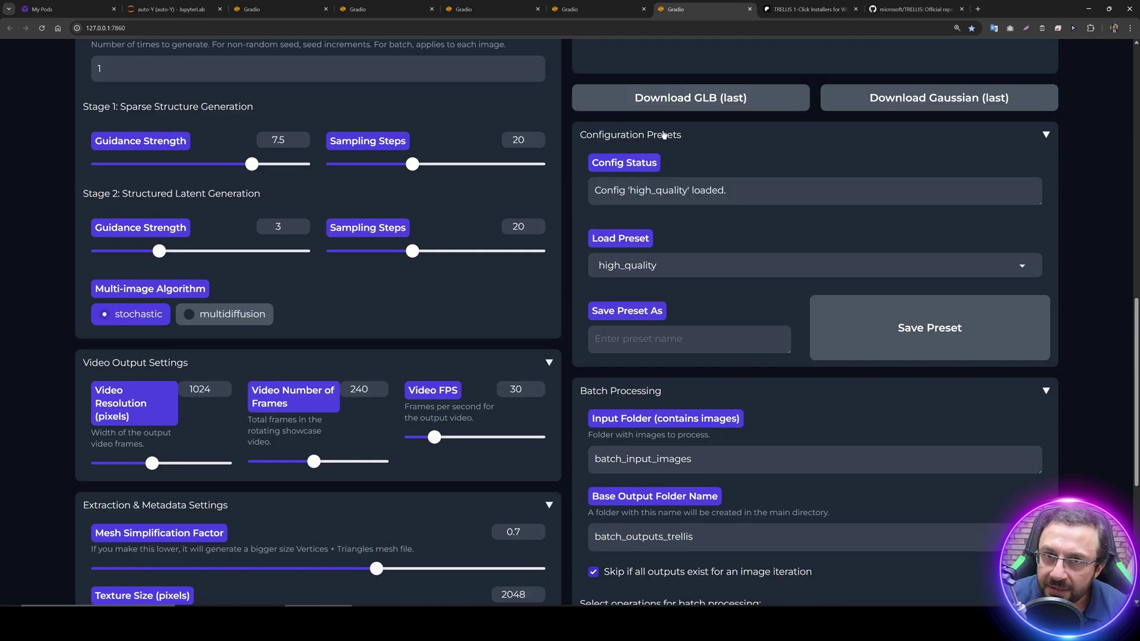
left_click(726, 134)
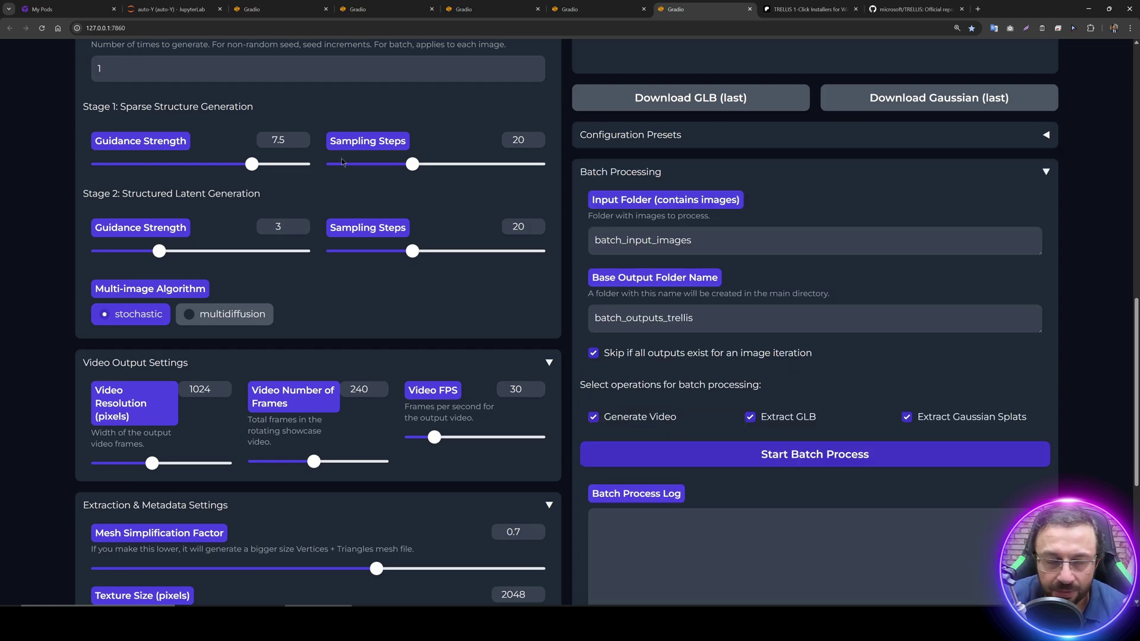
scroll(174, 185, "down", 4)
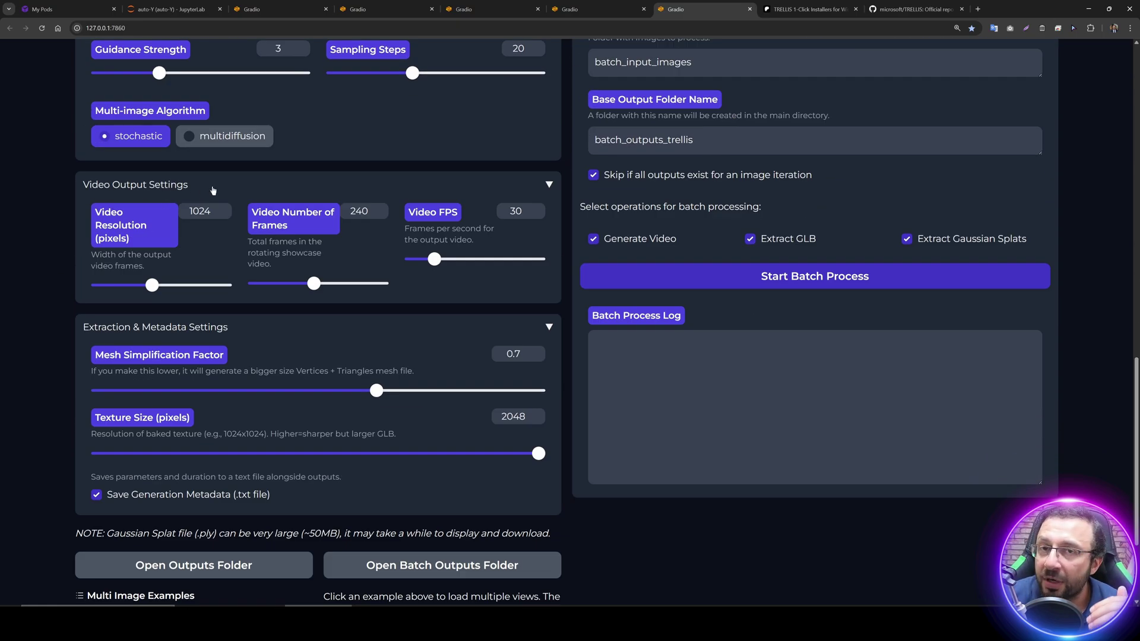
Look over the extracted astronaut model and its GLB and Gaussian download options
scroll(701, 339, "up", 10)
scroll(861, 283, "up", 3)
scroll(770, 236, "up", 7)
scroll(1078, 354, "down", 7)
scroll(1046, 369, "down", 1)
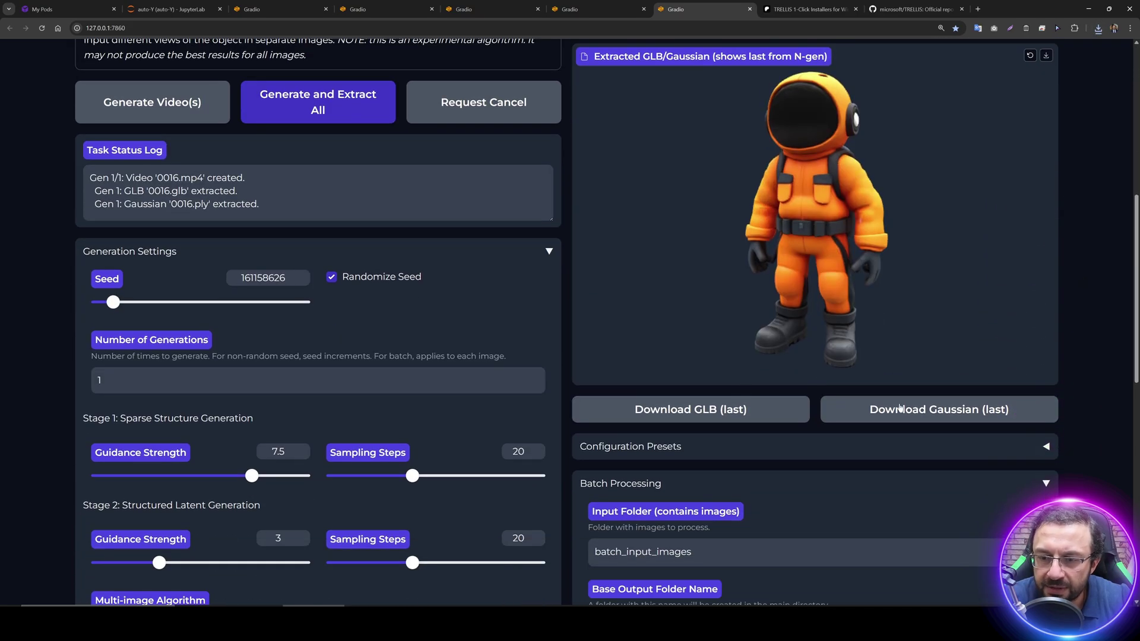
Open the video subfolder of outputs_trellis and play 0016.mp4
scroll(772, 483, "down", 5)
scroll(594, 452, "down", 6)
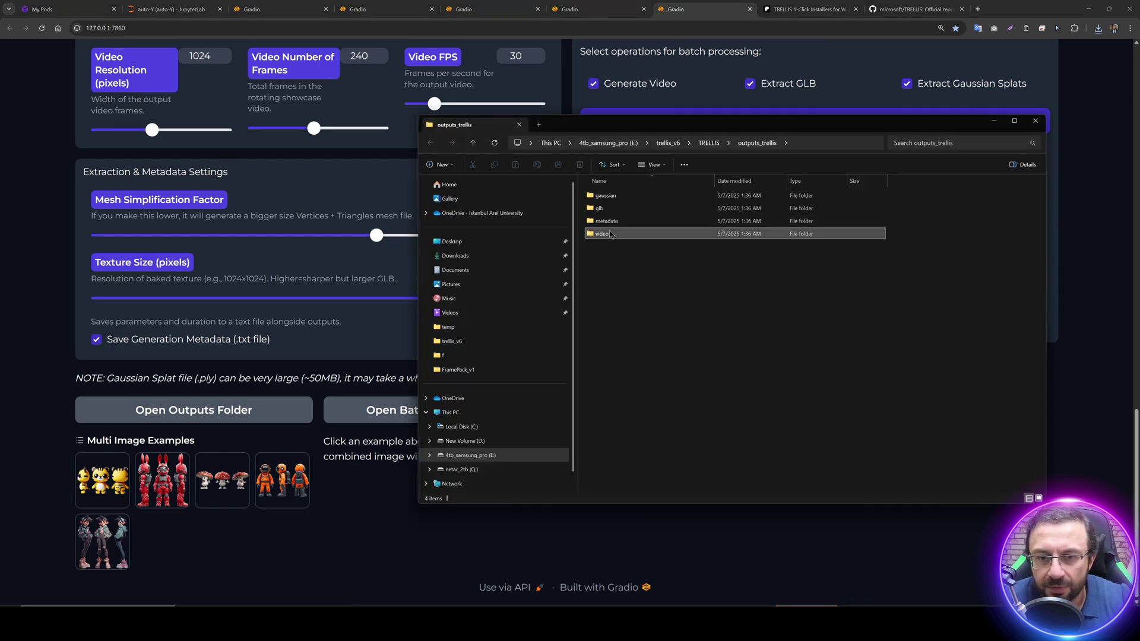
double_click(602, 234)
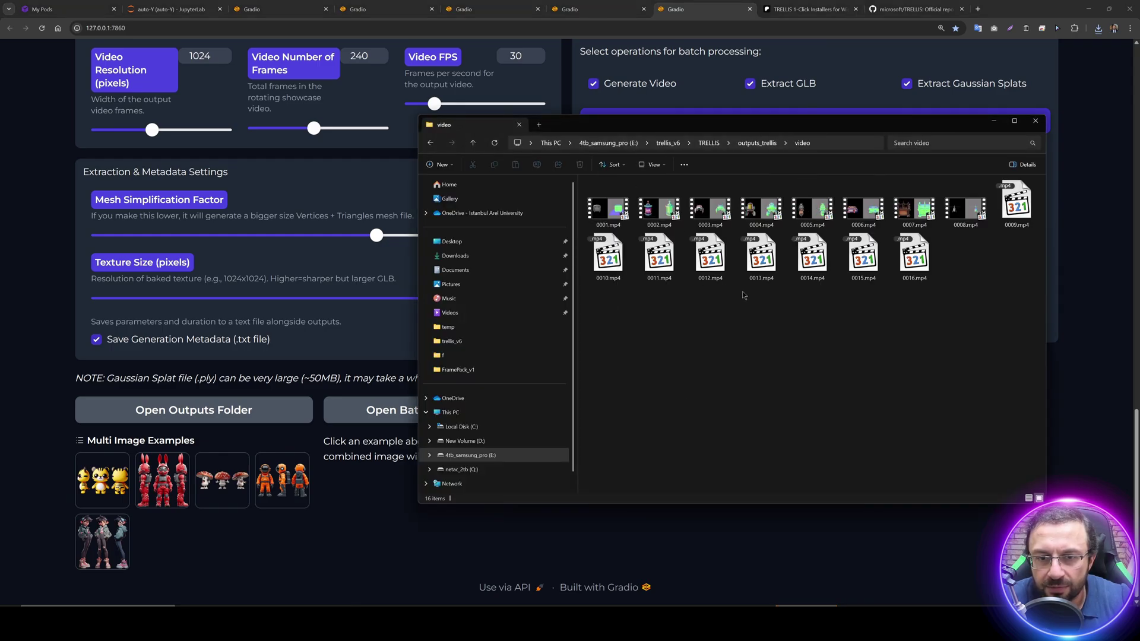
double_click(928, 267)
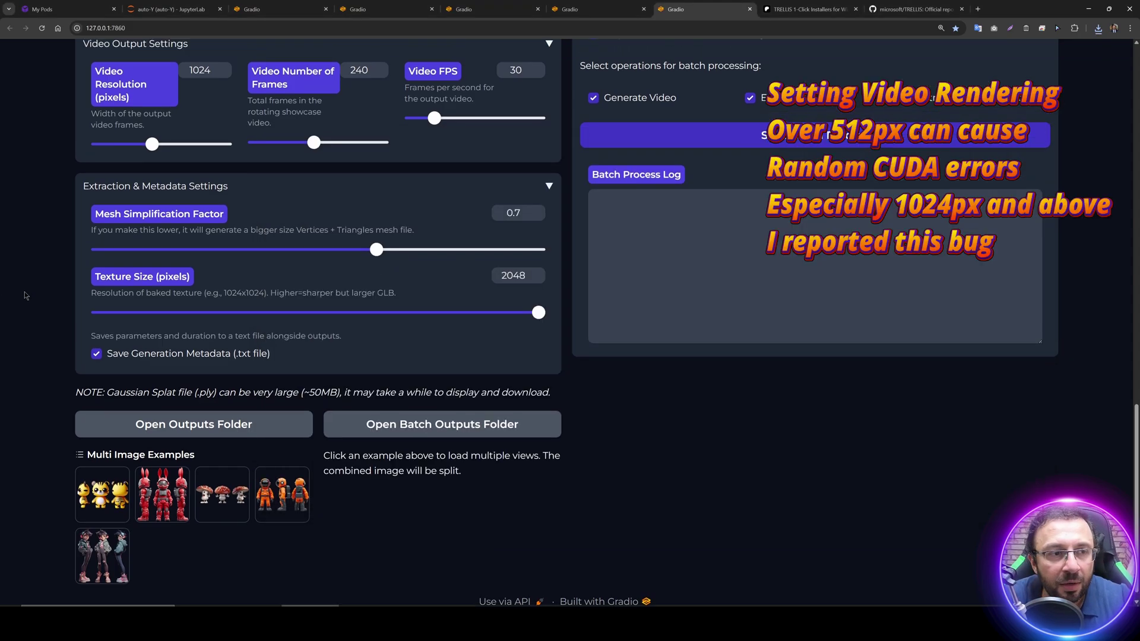
Review the video output settings and set the Mesh Simplification Factor to 0.8
scroll(25, 295, "up", 4)
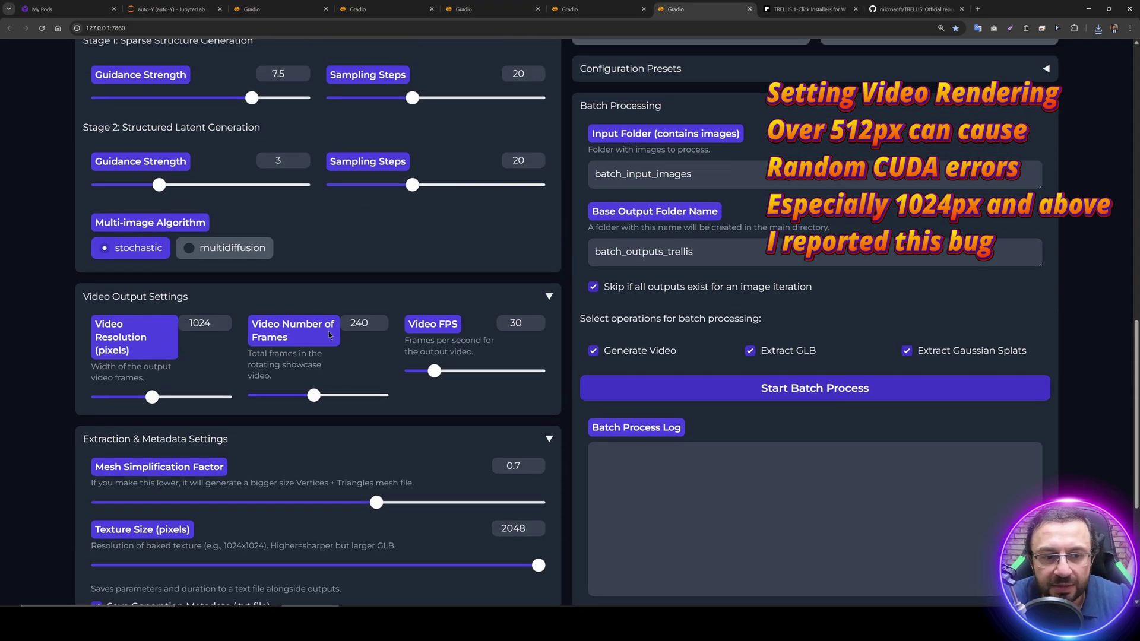
scroll(407, 313, "down", 5)
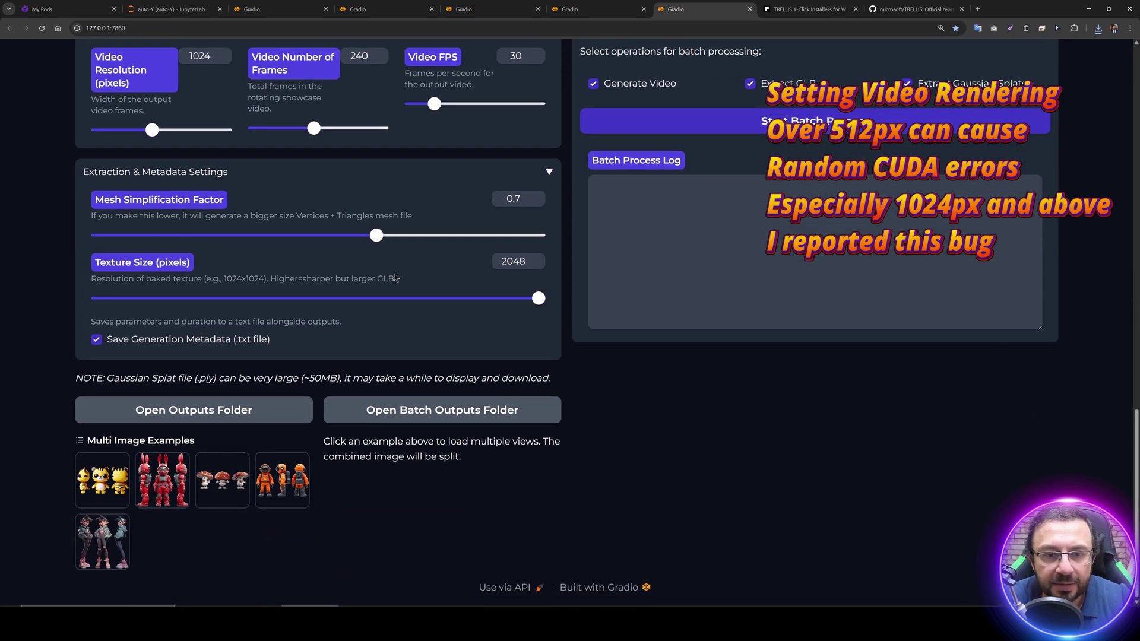
left_click_drag(377, 236, 125, 238)
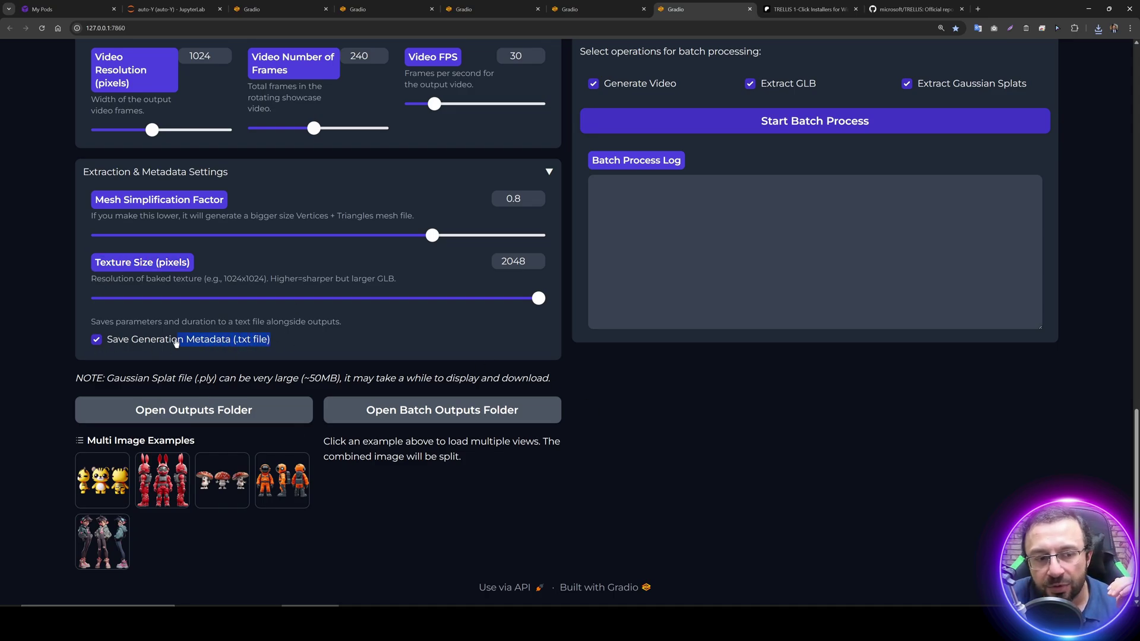
Review the Batch Processing folders and operations, and look over the generated astronaut and its settings again
scroll(650, 451, "up", 5)
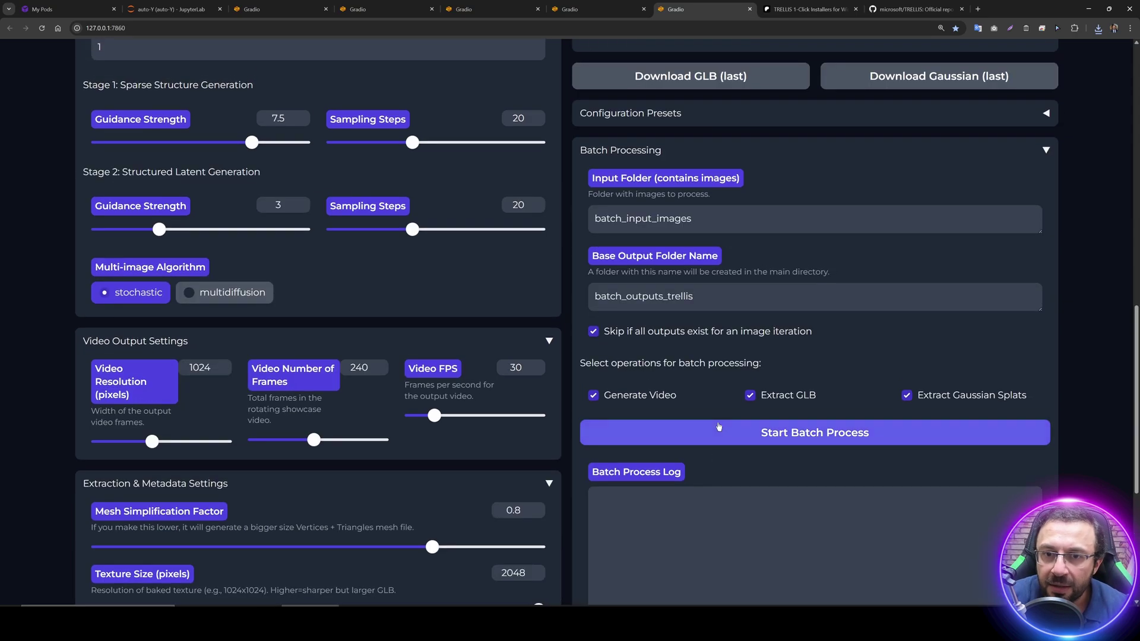
left_click(591, 152)
left_click(597, 152)
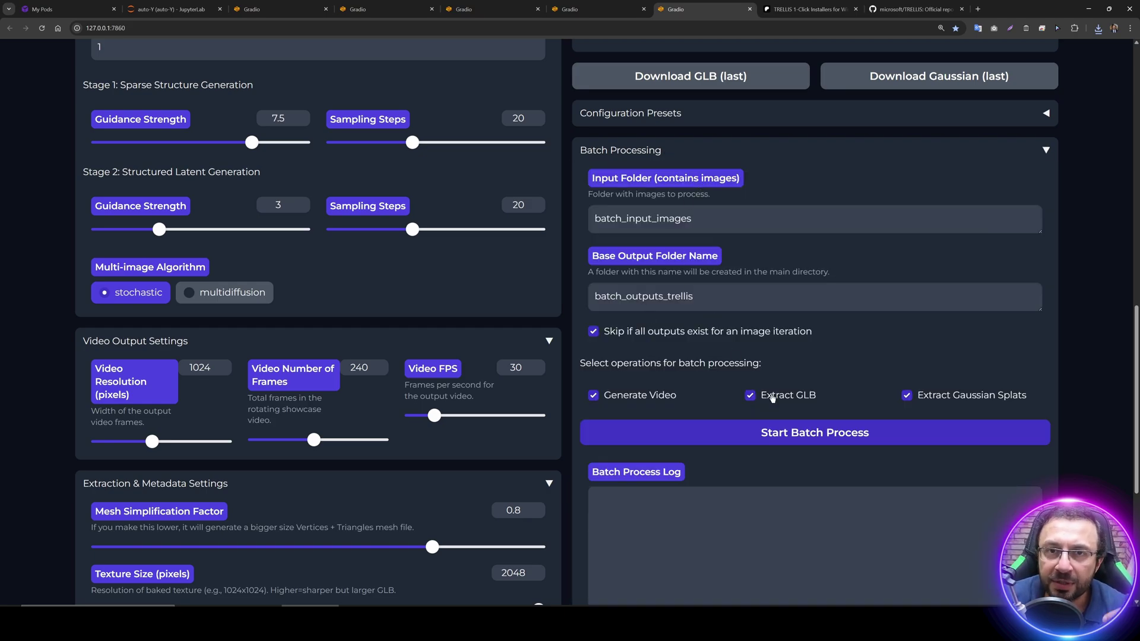
scroll(773, 401, "down", 1)
scroll(773, 424, "up", 5)
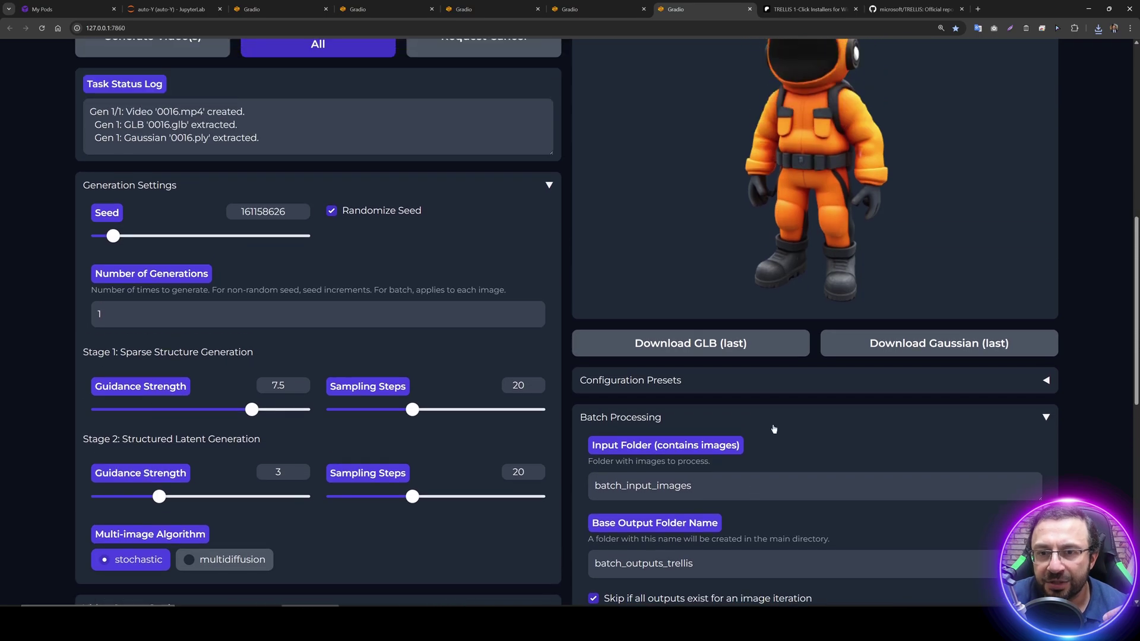
scroll(773, 429, "up", 2)
scroll(734, 202, "up", 3)
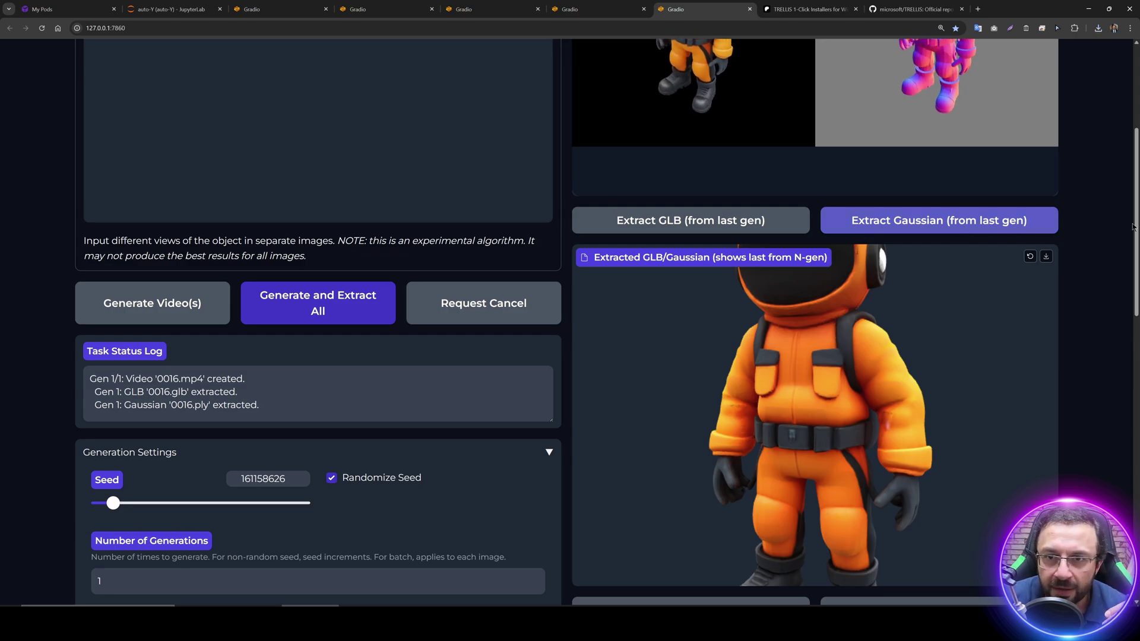
scroll(1099, 253, "up", 5)
Switch to the app's command window and examine the startup log's attention backend and VRAM mode lines
key("alt+Tab")
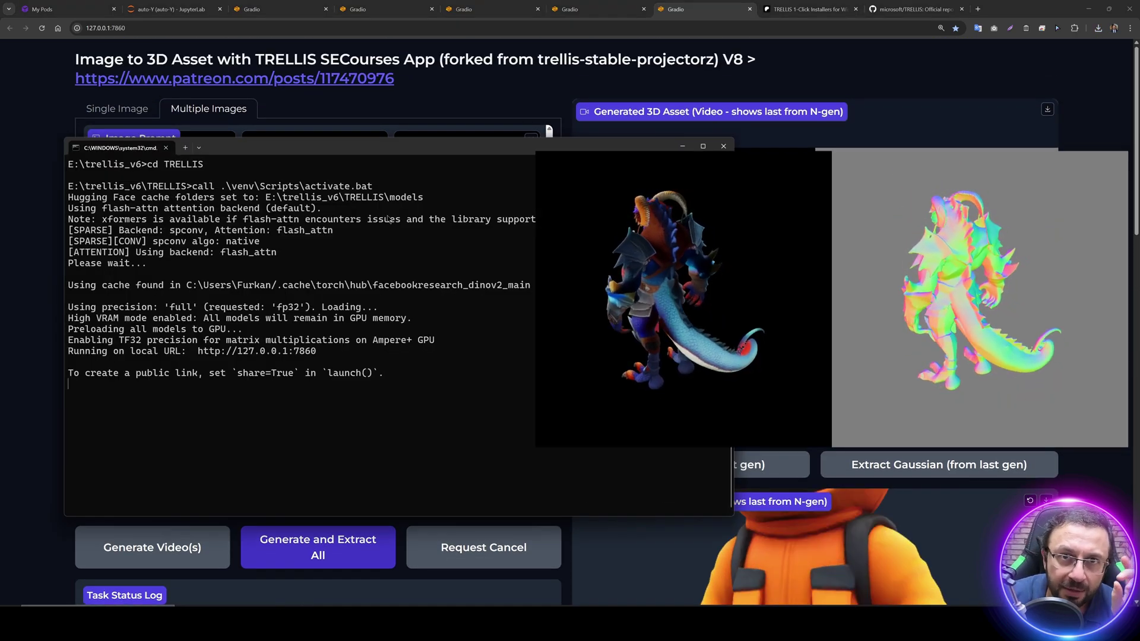
scroll(354, 239, "up", 1)
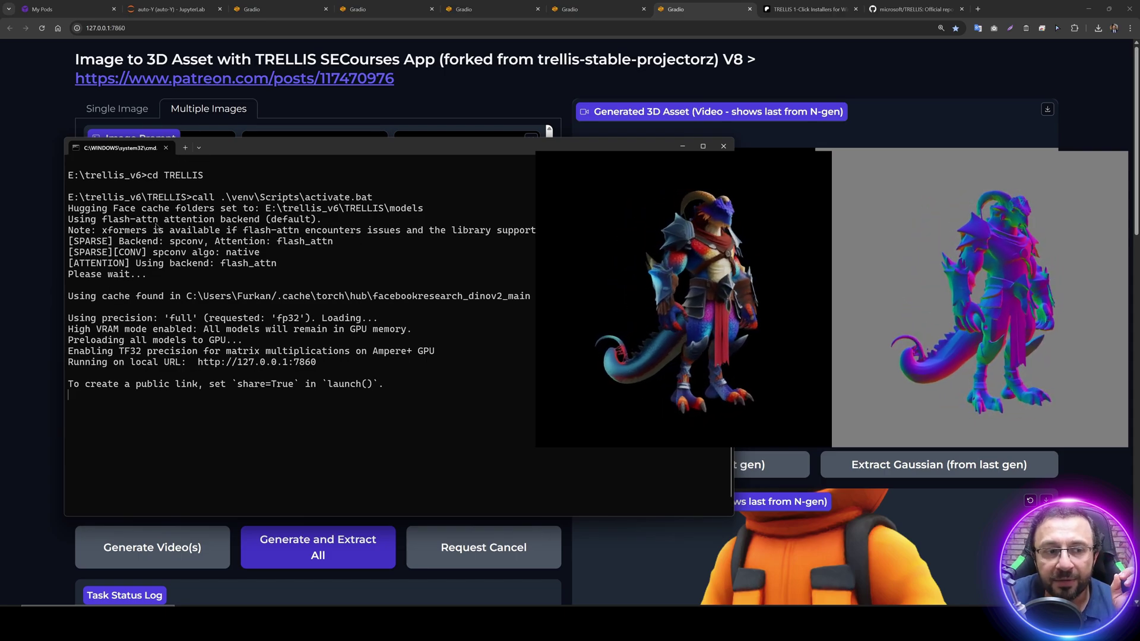
left_click_drag(163, 219, 109, 221)
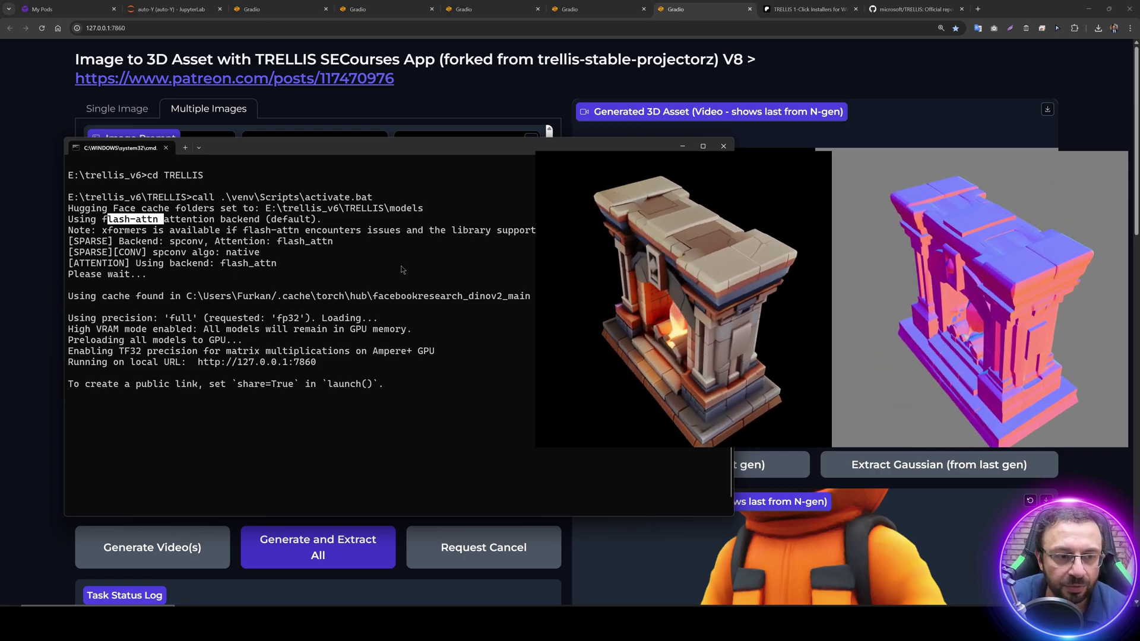
left_click_drag(445, 329, 75, 333)
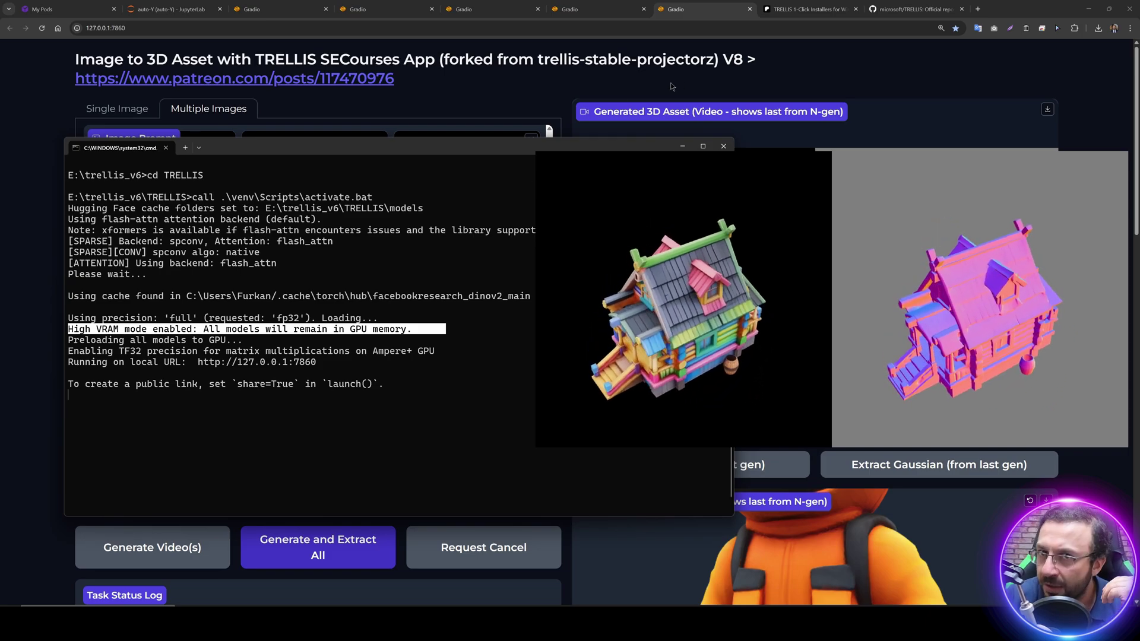
left_click(720, 70)
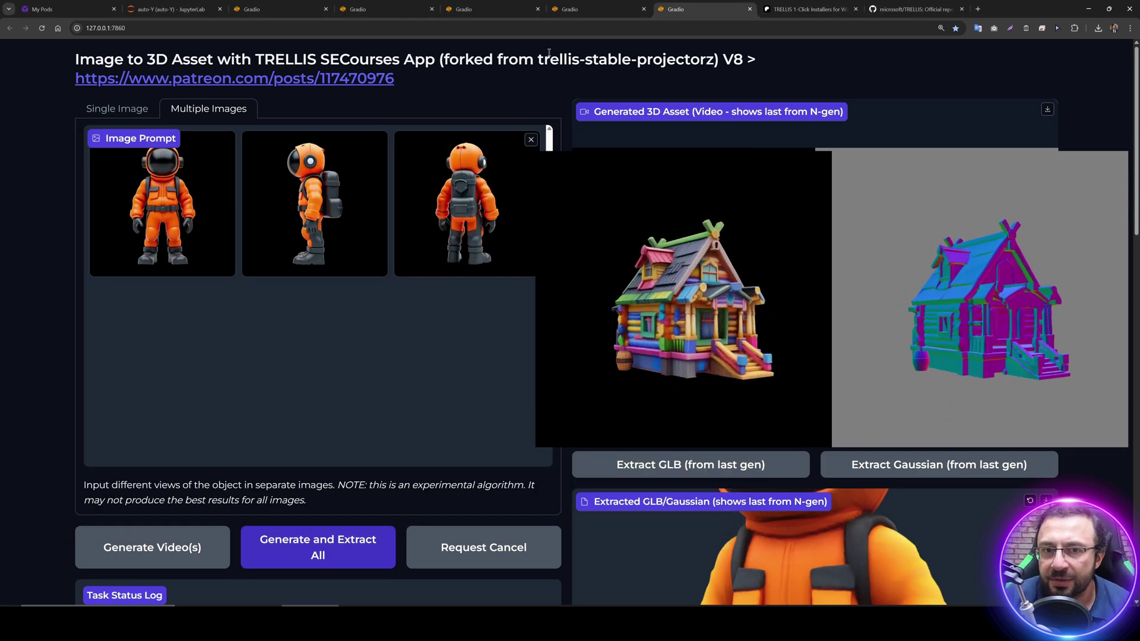
Highlight trellis-stable-projectorz in the app's title and look over the task log and generation settings
left_click_drag(538, 60, 711, 59)
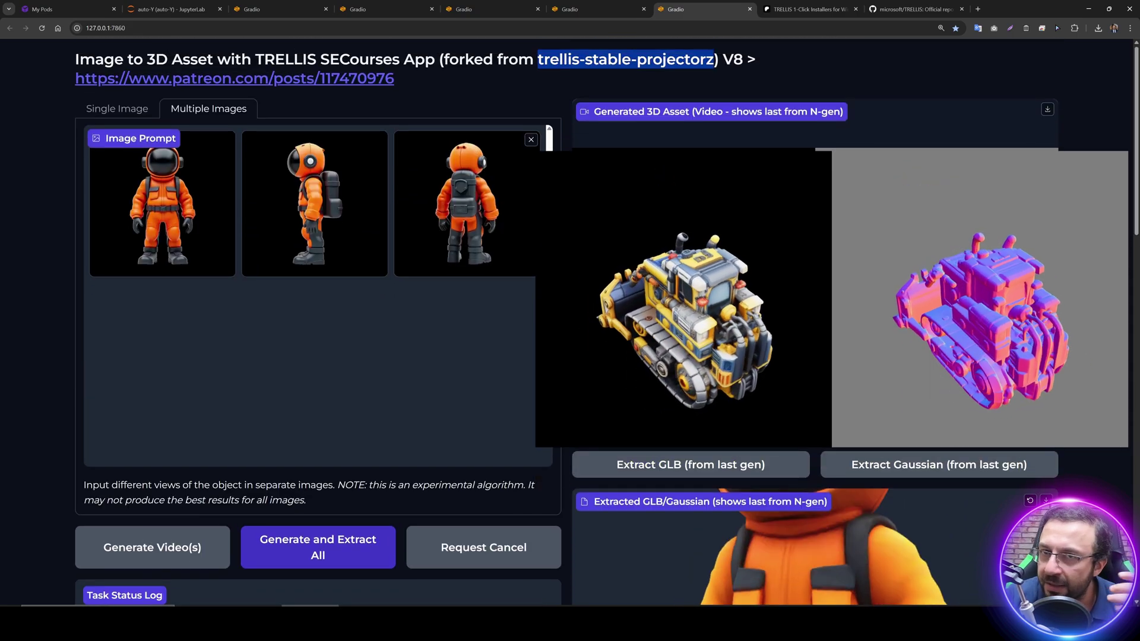
scroll(317, 321, "down", 5)
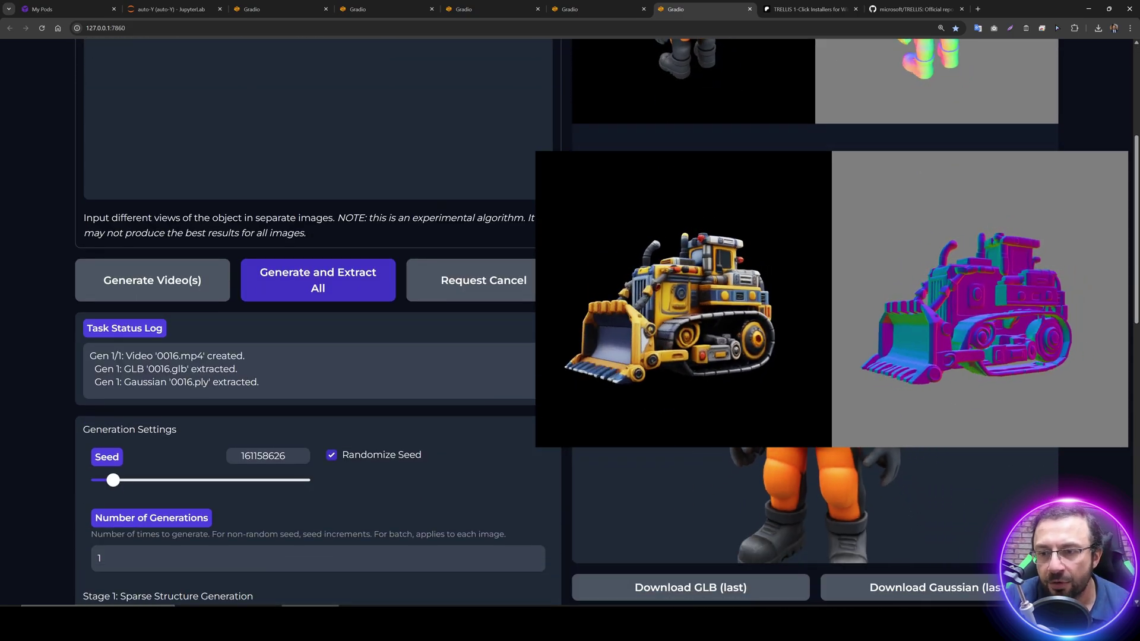
scroll(318, 321, "down", 4)
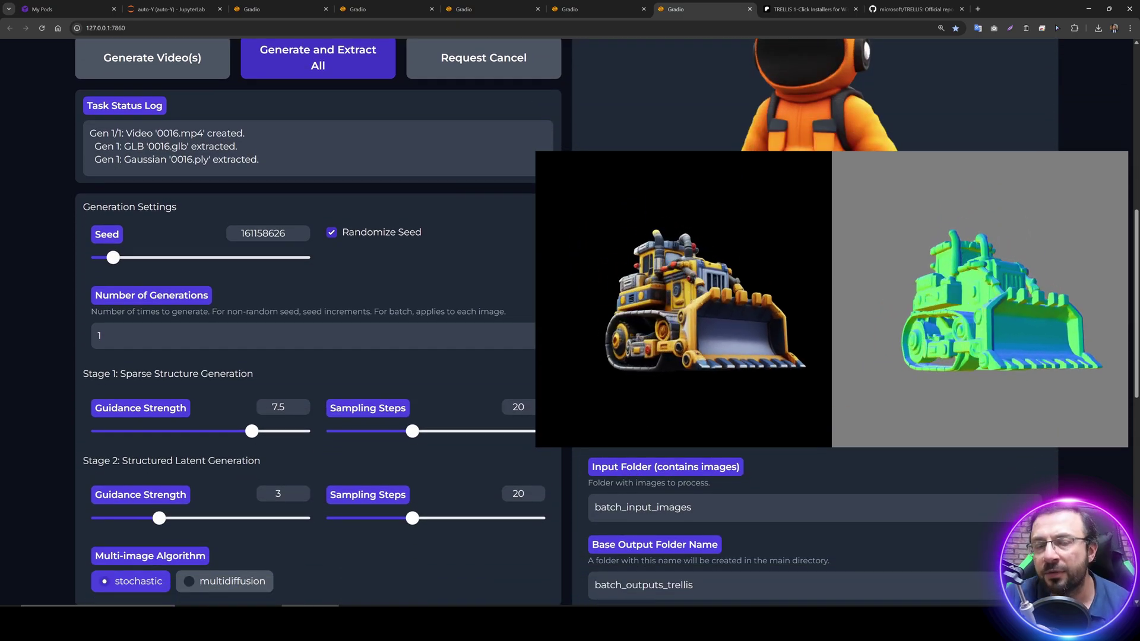
scroll(318, 320, "up", 9)
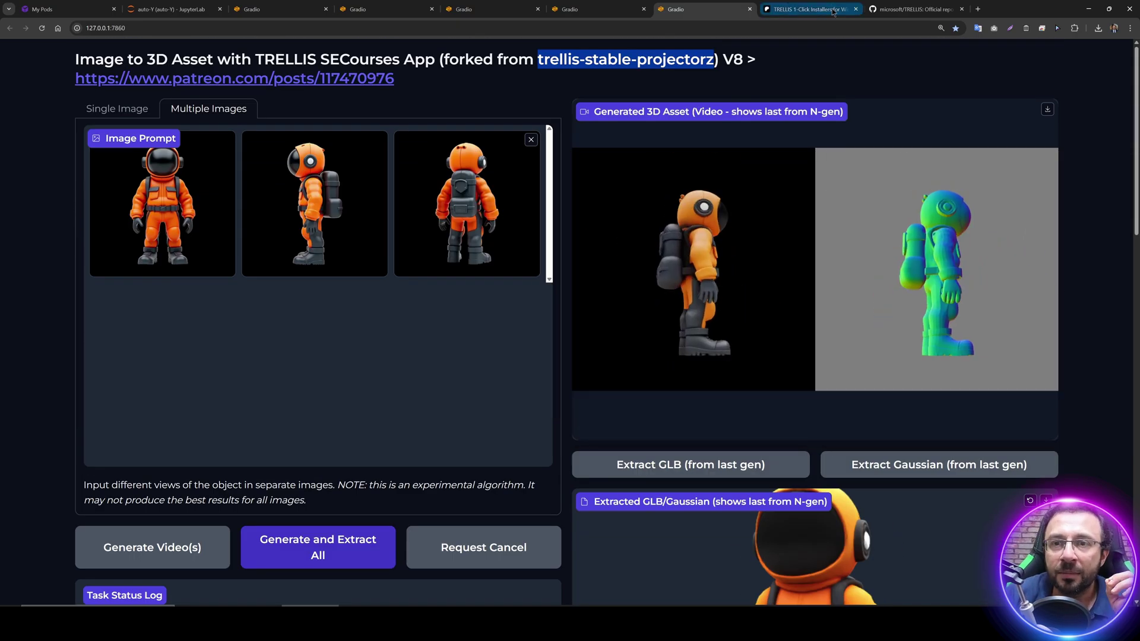
Open the TRELLIS 1-Click Installers post on Patreon and read the 7 May 2025 update notes
left_click(831, 10)
scroll(559, 233, "up", 2)
scroll(559, 233, "down", 2)
scroll(558, 233, "down", 13)
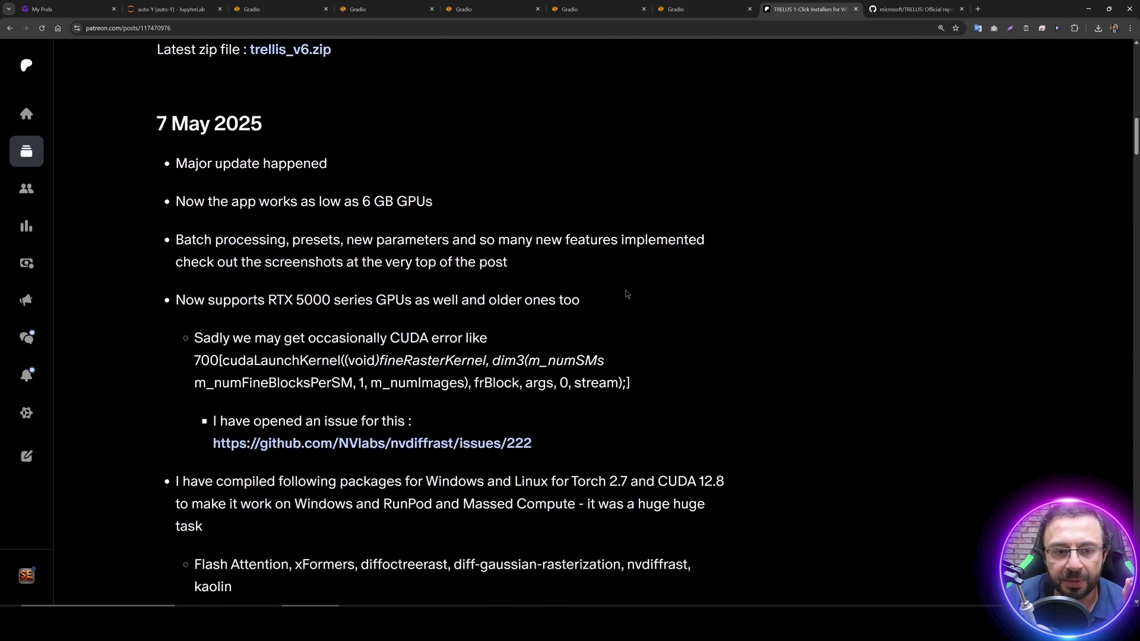
scroll(623, 294, "down", 1)
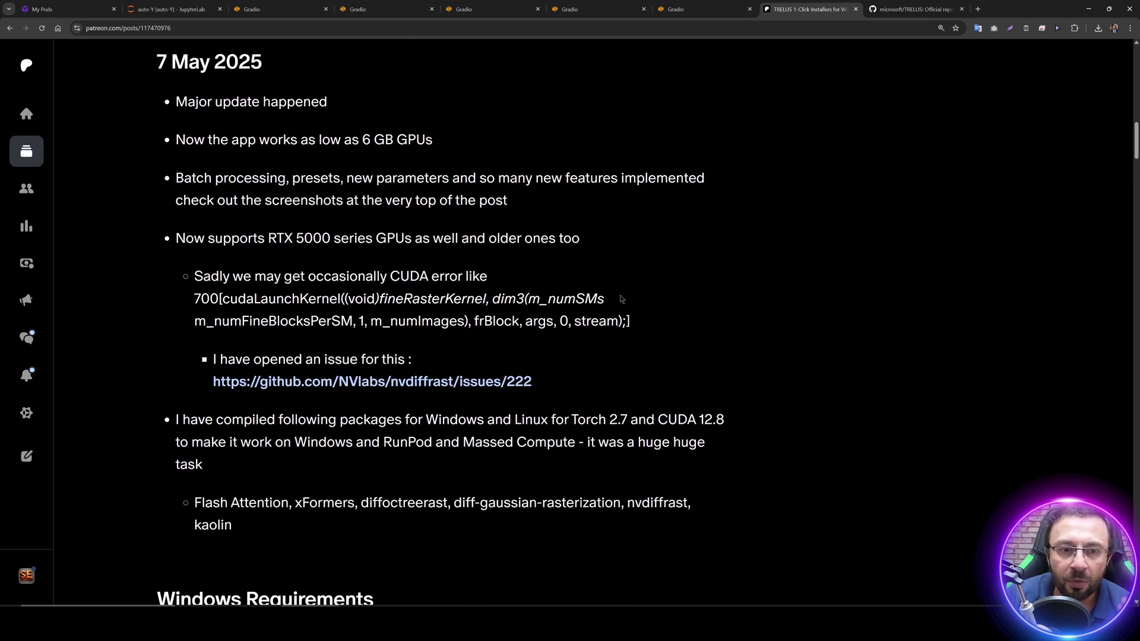
scroll(621, 298, "down", 3)
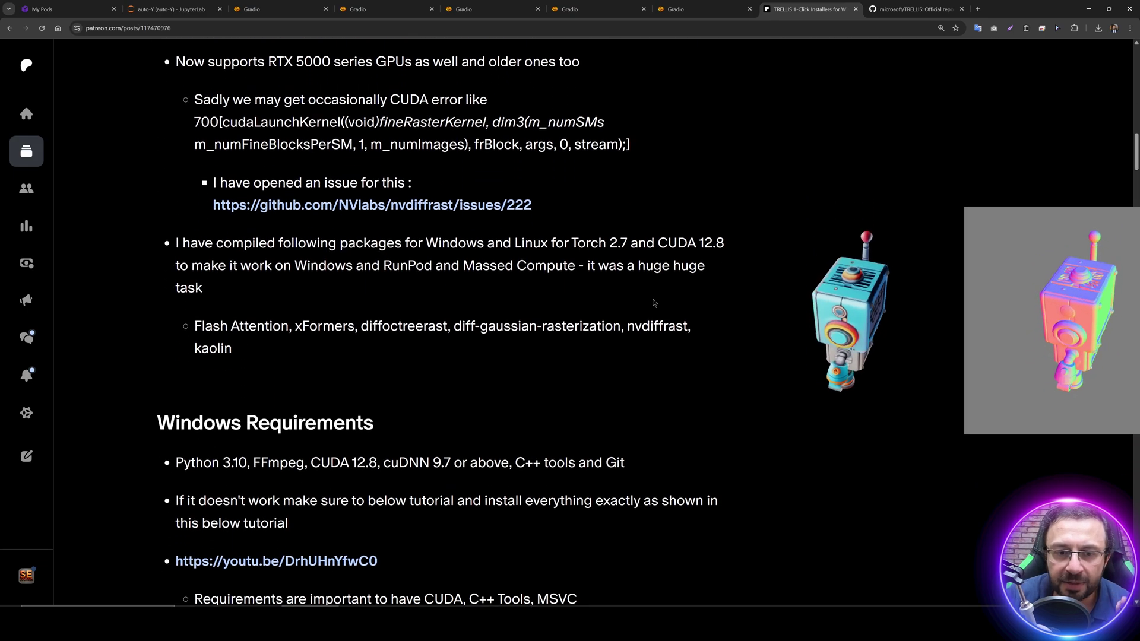
scroll(654, 302, "up", 1)
scroll(656, 304, "down", 1)
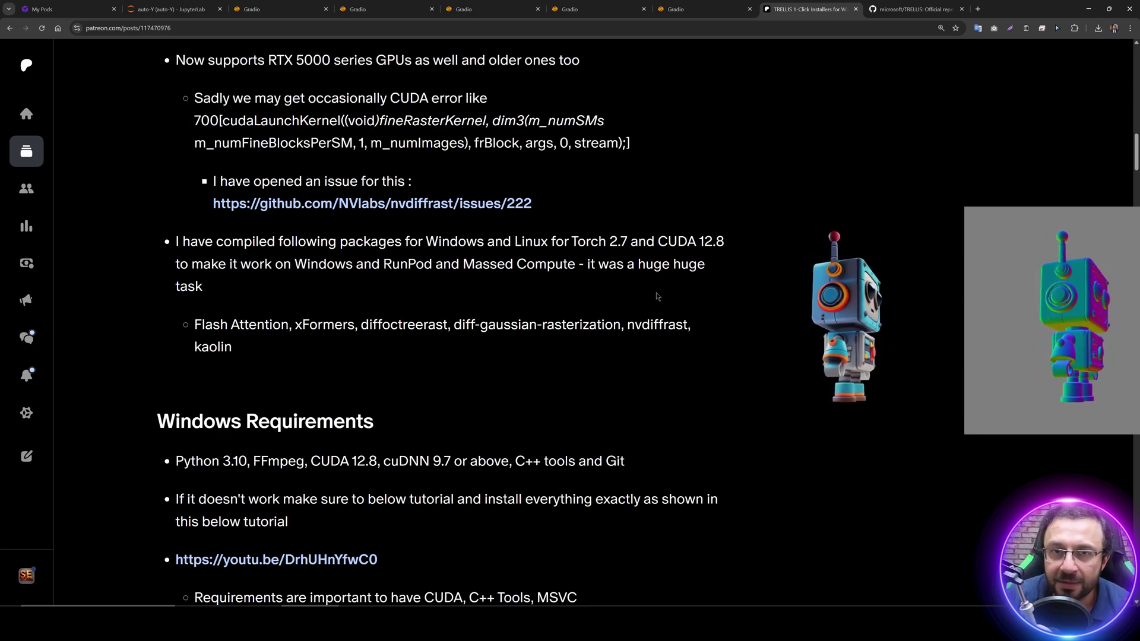
scroll(651, 295, "down", 1)
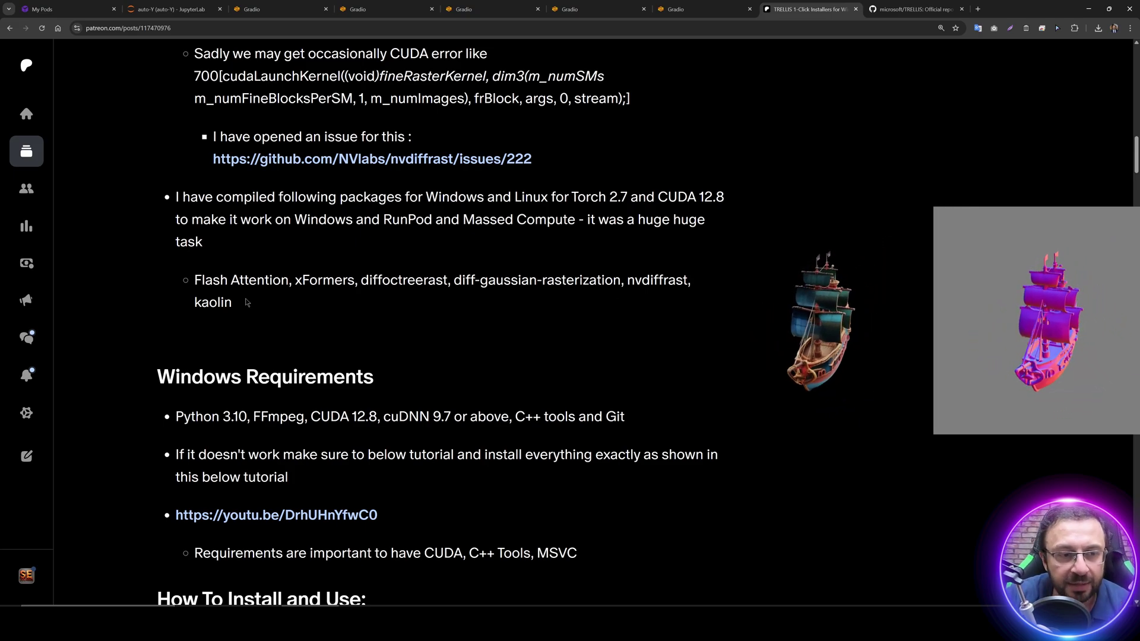
Highlight the compiled packages in the update notes one by one, from Flash Attention and xFormers through nvdiffrast and kaolin
left_click_drag(279, 282, 205, 282)
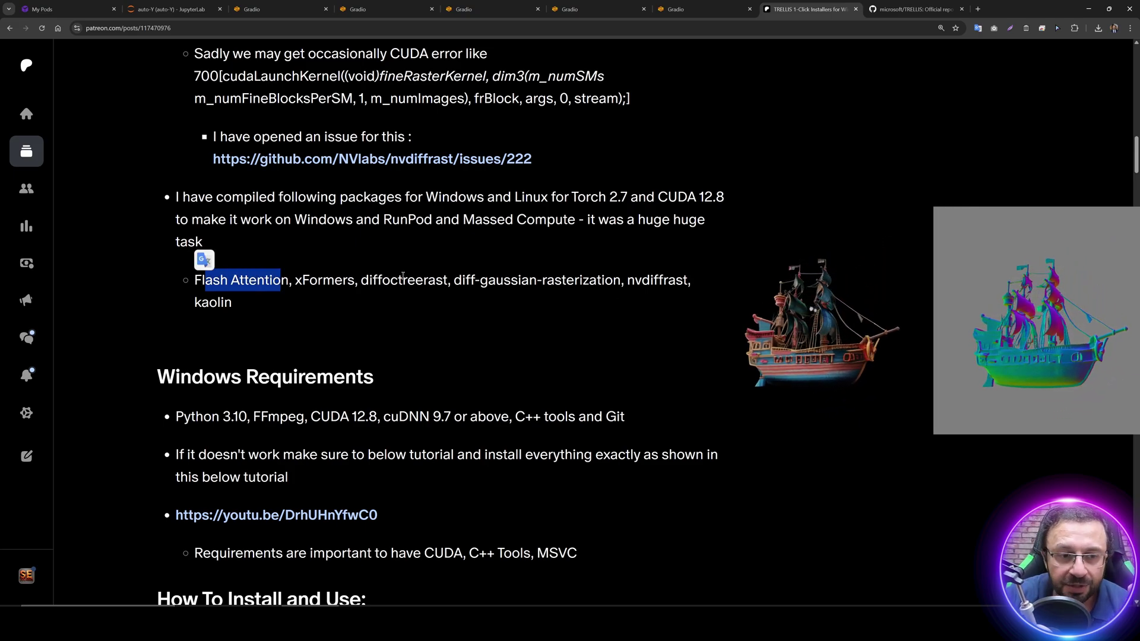
double_click(331, 281)
double_click(401, 289)
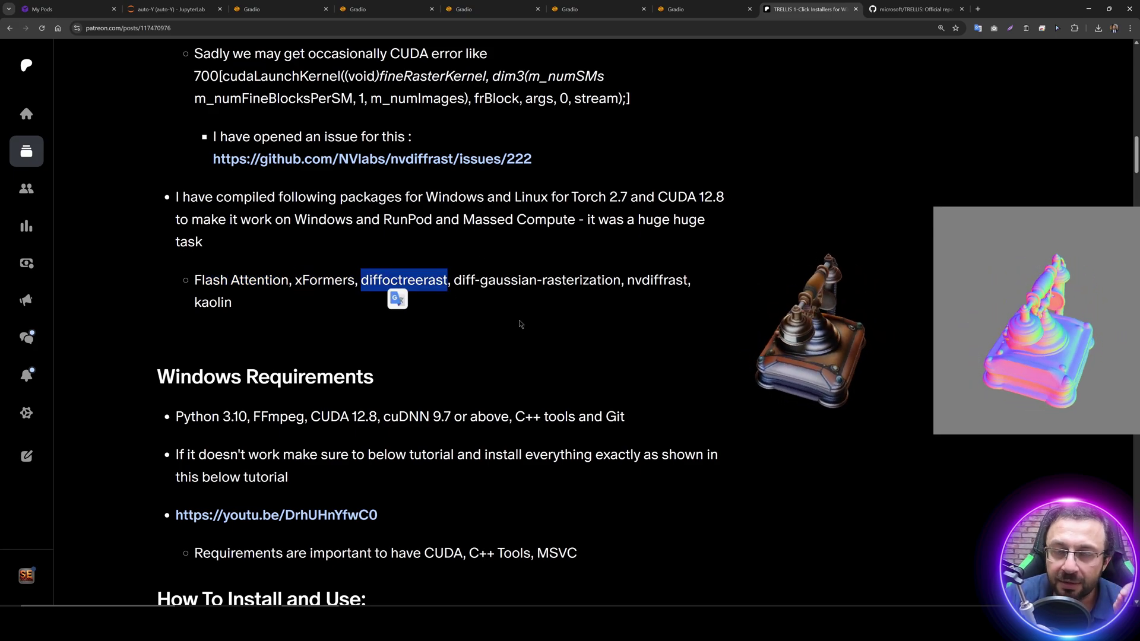
left_click(522, 324)
double_click(416, 285)
left_click(452, 282)
double_click(464, 280)
left_click(571, 277)
double_click(658, 280)
left_click(258, 295)
double_click(212, 302)
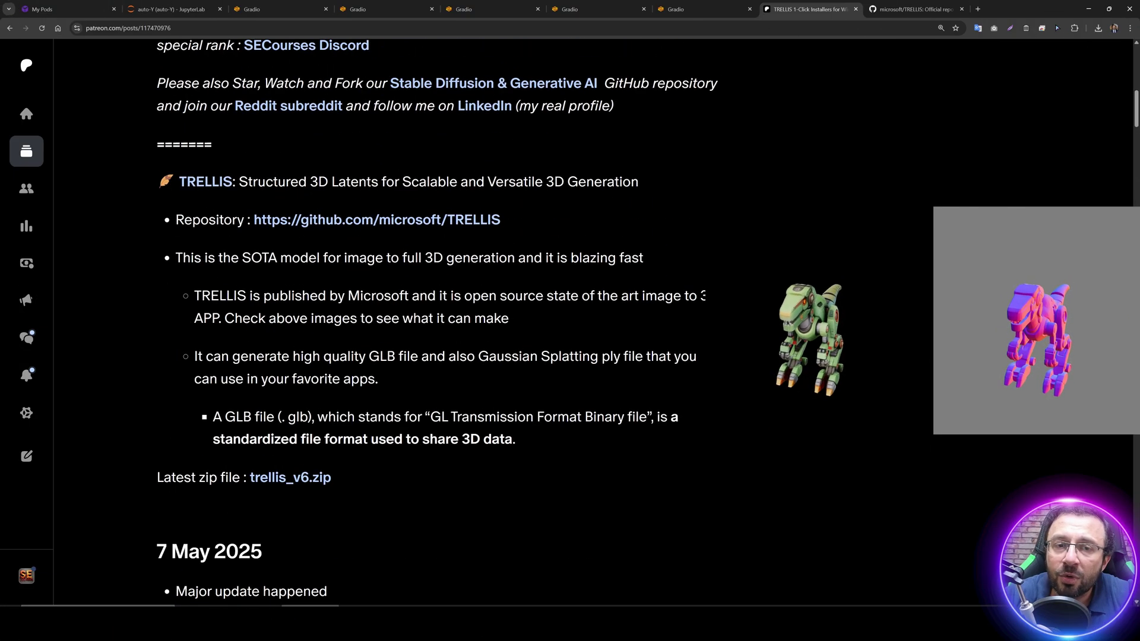
Look over the post's screenshots and introduction, and download trellis_v6.zip from the latest zip file link
scroll(667, 404, "up", 15)
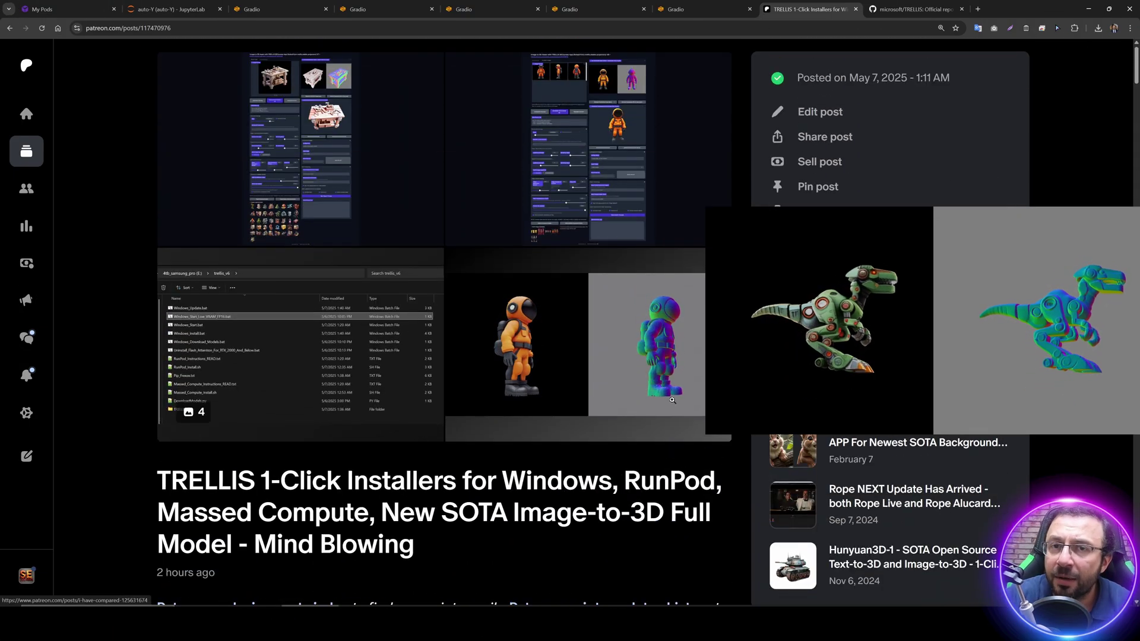
scroll(667, 405, "down", 6)
scroll(682, 471, "up", 6)
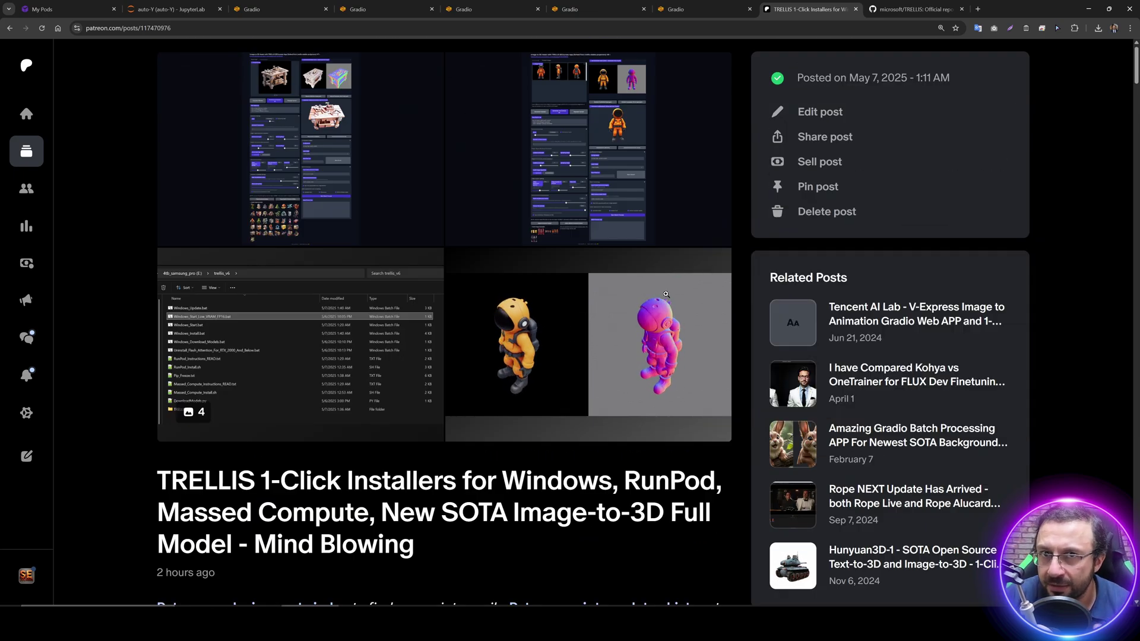
scroll(614, 368, "down", 13)
scroll(479, 345, "down", 2)
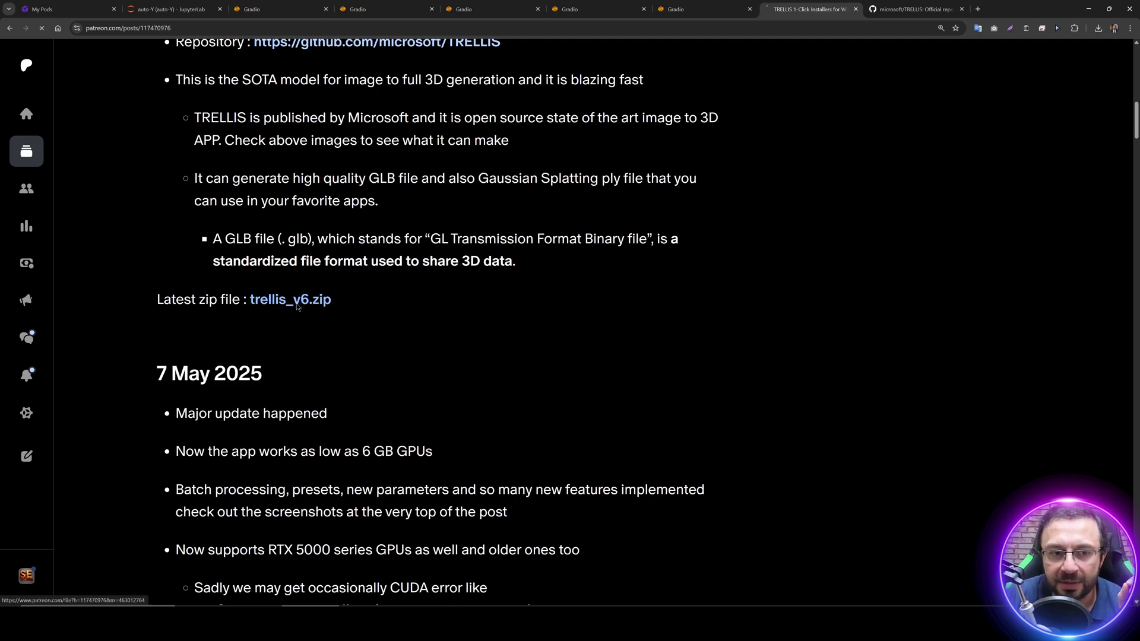
left_click(297, 305)
Read the Windows Requirements section and the Windows installation instructions in the post
scroll(554, 344, "down", 12)
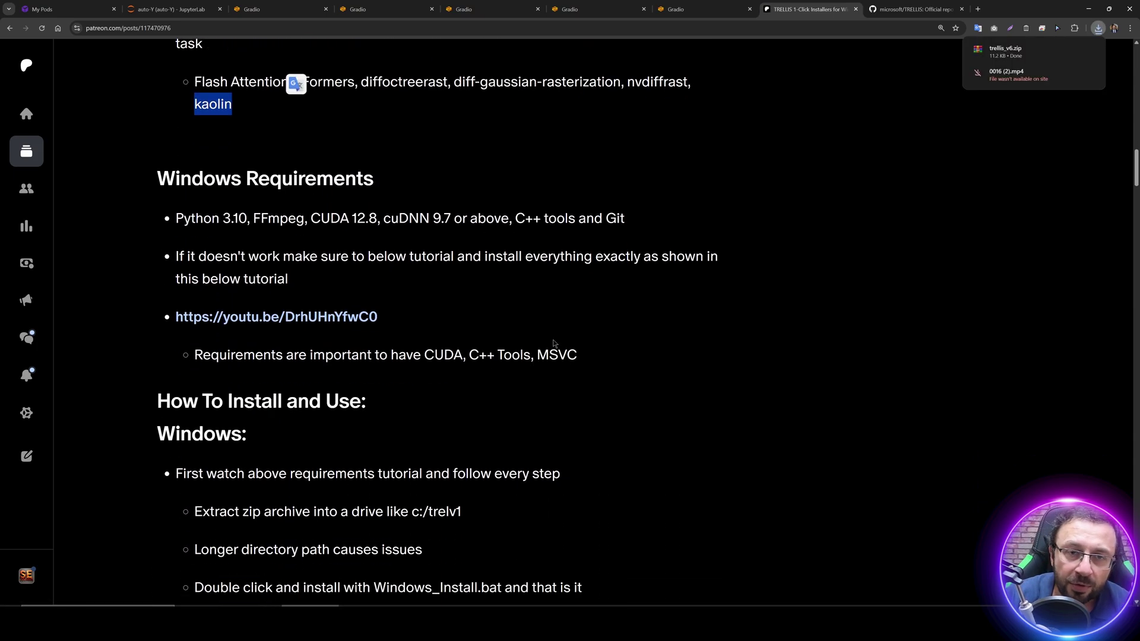
scroll(554, 343, "down", 1)
left_click(583, 262)
left_click_drag(152, 106, 378, 127)
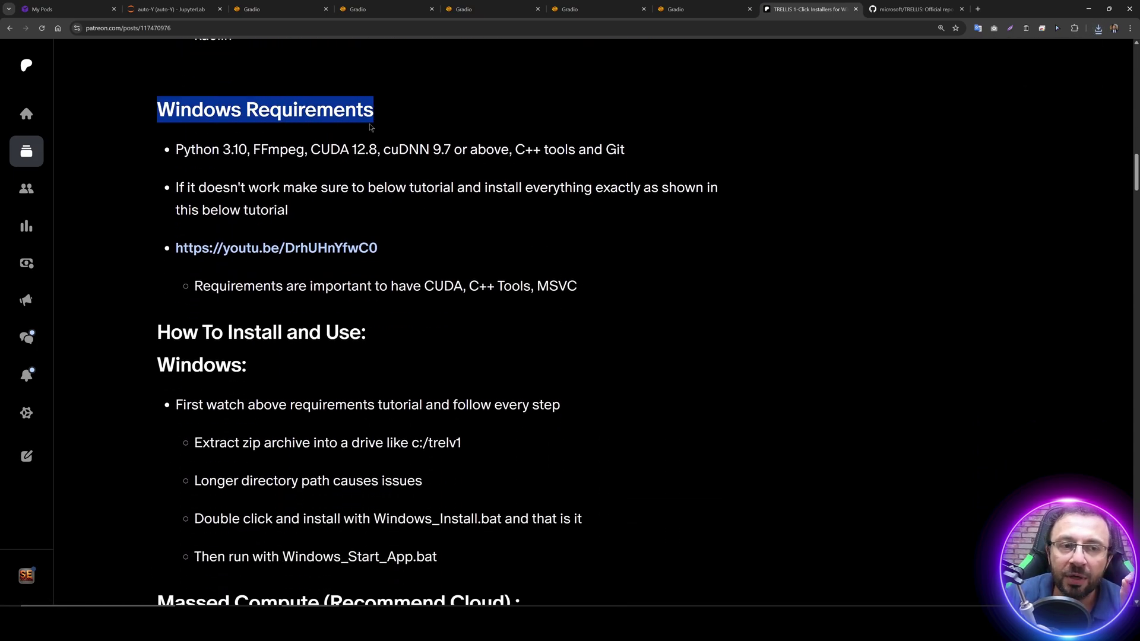
left_click(482, 194)
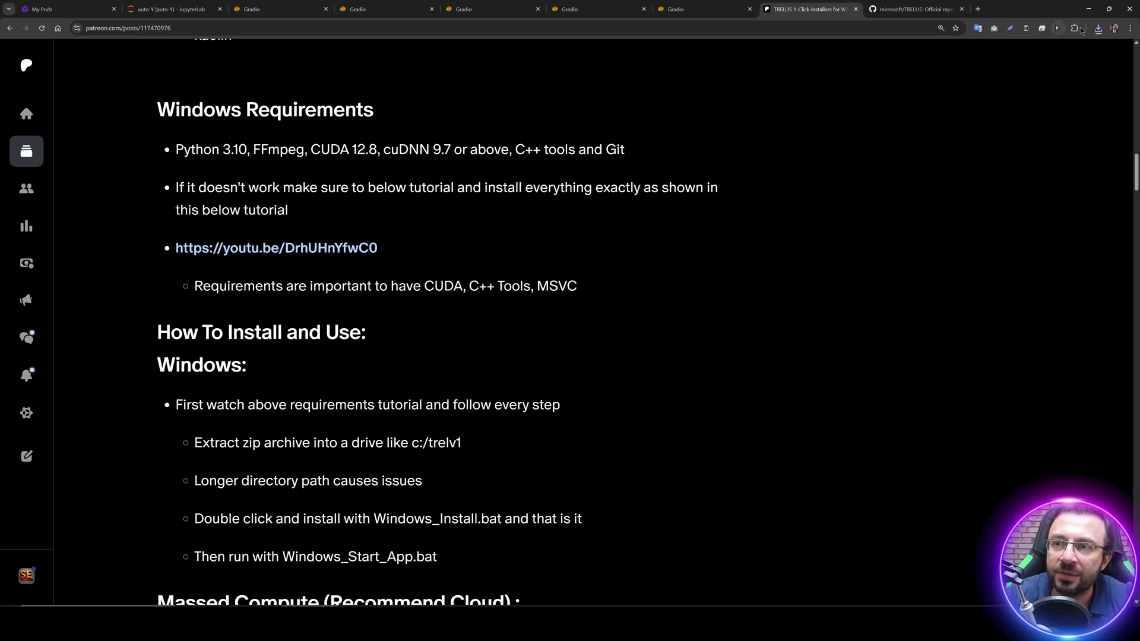
Copy the downloaded trellis_v6.zip from the Downloads folder into the root of the netac_2tb (Q:) drive
left_click(1098, 29)
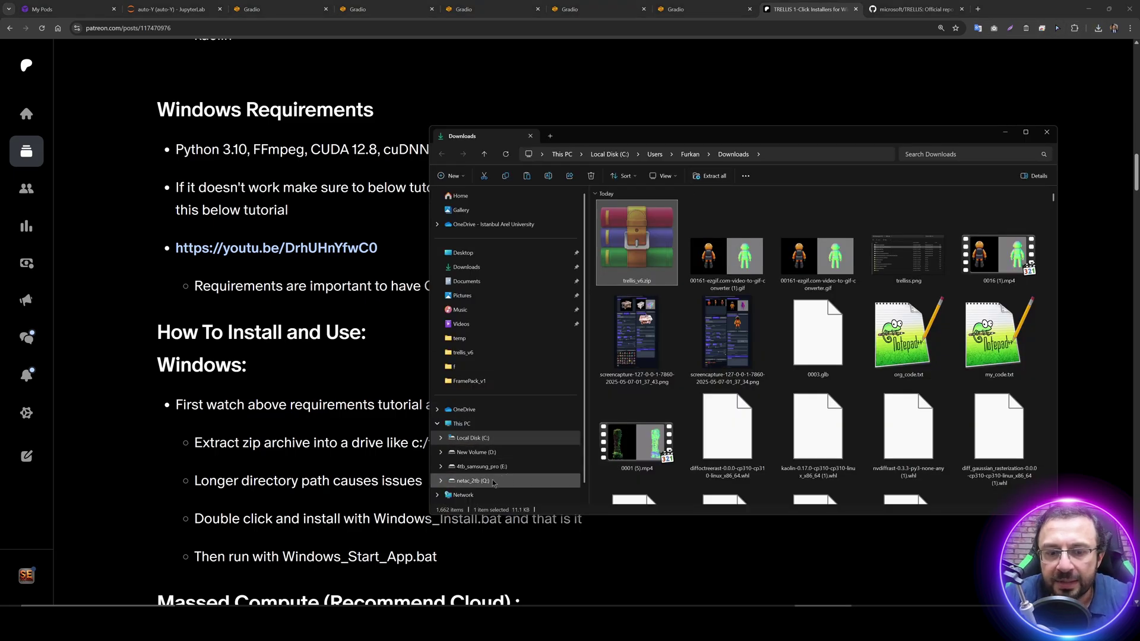
left_click(473, 480)
double_click(741, 136)
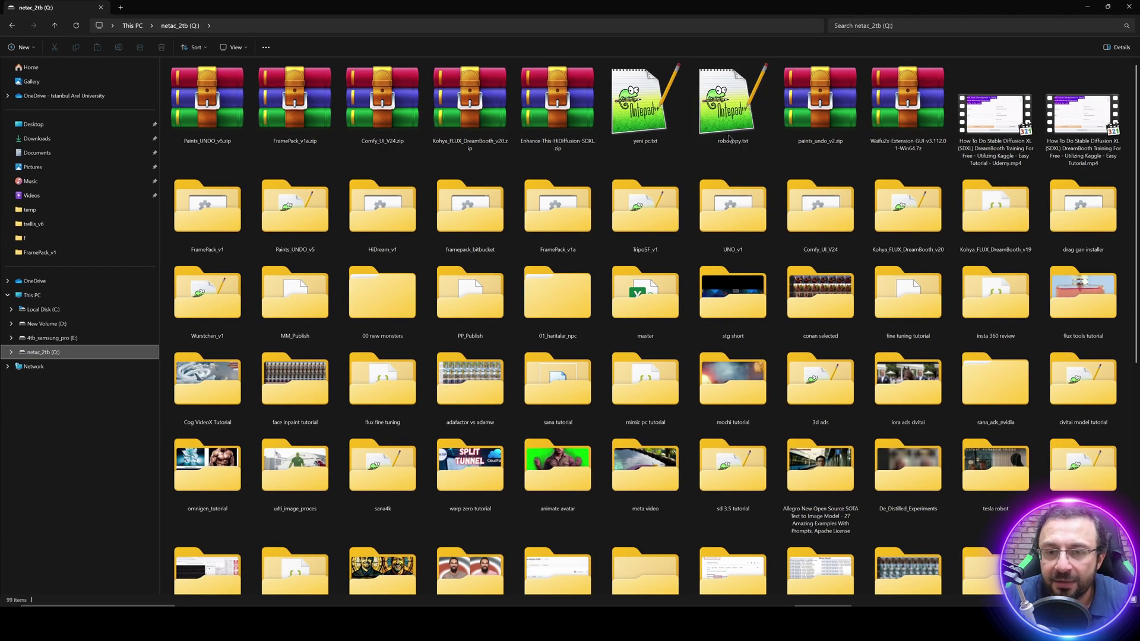
key("ctrl+v")
Extract trellis_v6.zip into a trellis_v6 folder on the Q: drive and maximize the extracted folder's window
right_click(217, 532)
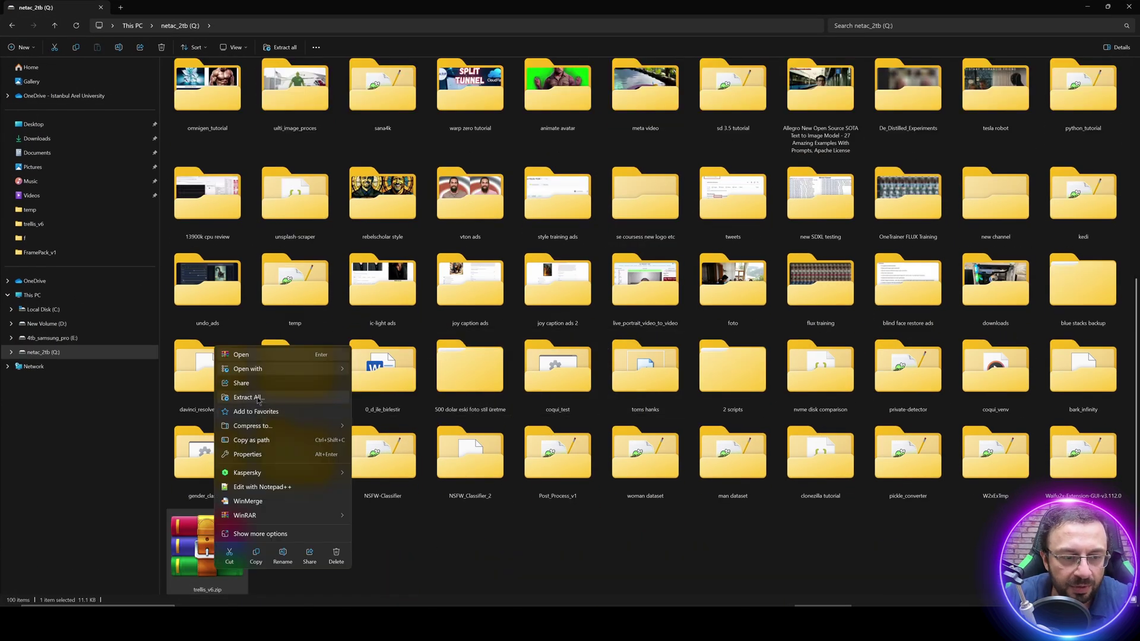
left_click(261, 387)
left_click(647, 400)
double_click(715, 150)
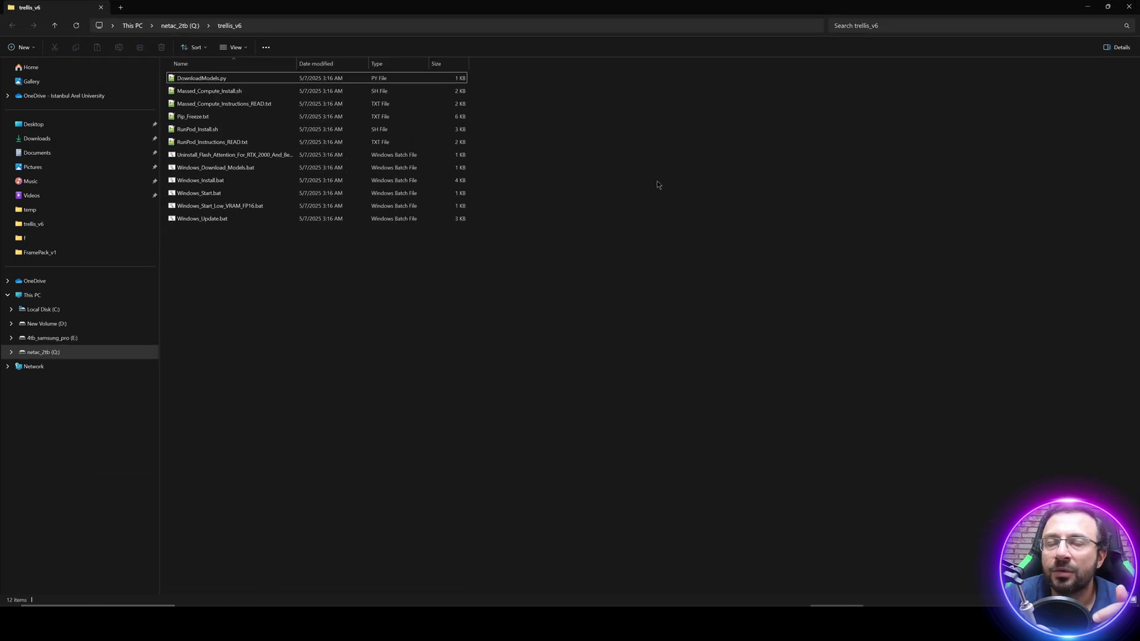
Run Windows_Install.bat from the trellis_v6 folder and allow it past the Windows SmartScreen warning
double_click(205, 181)
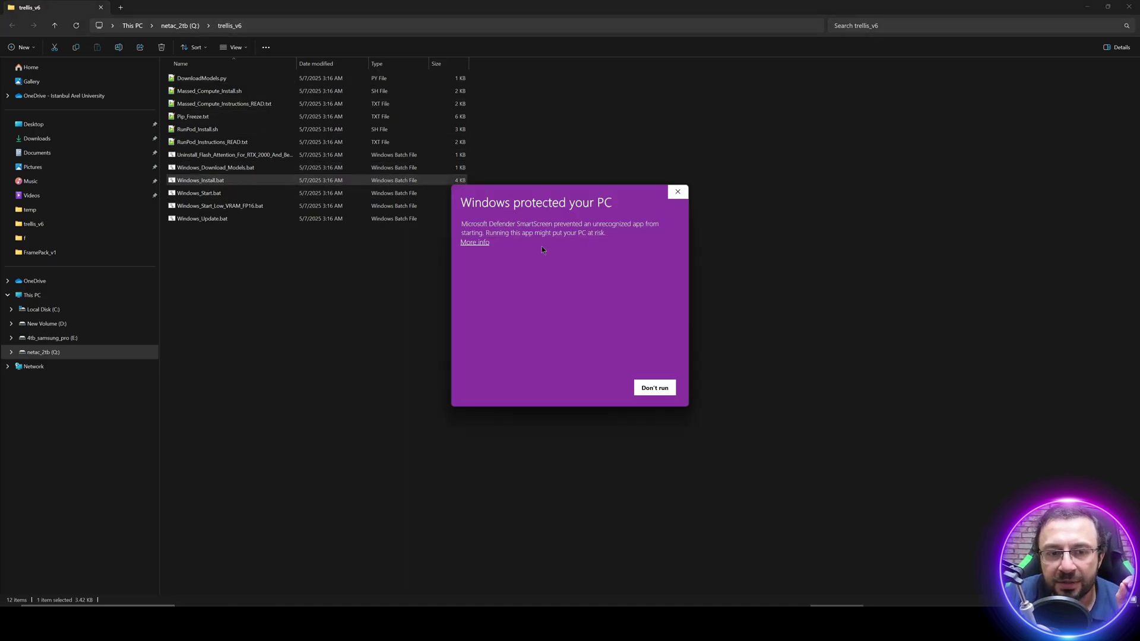
left_click(475, 245)
left_click(600, 388)
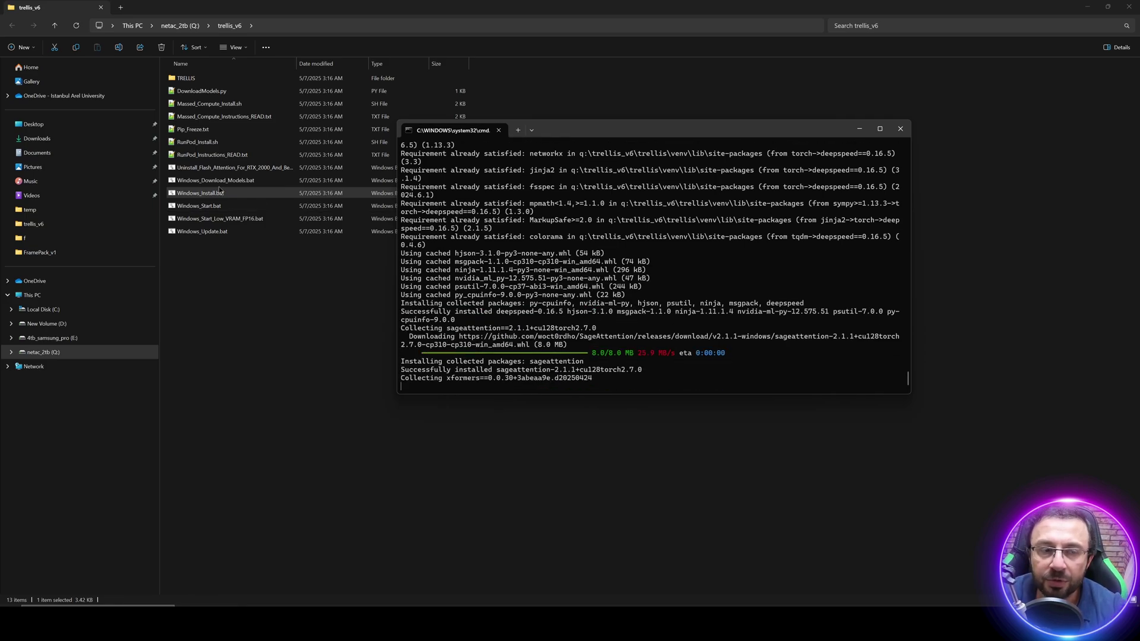
Inspect the contents and path of the TRELLIS folder, and return to the trellis_v6 folder
double_click(192, 80)
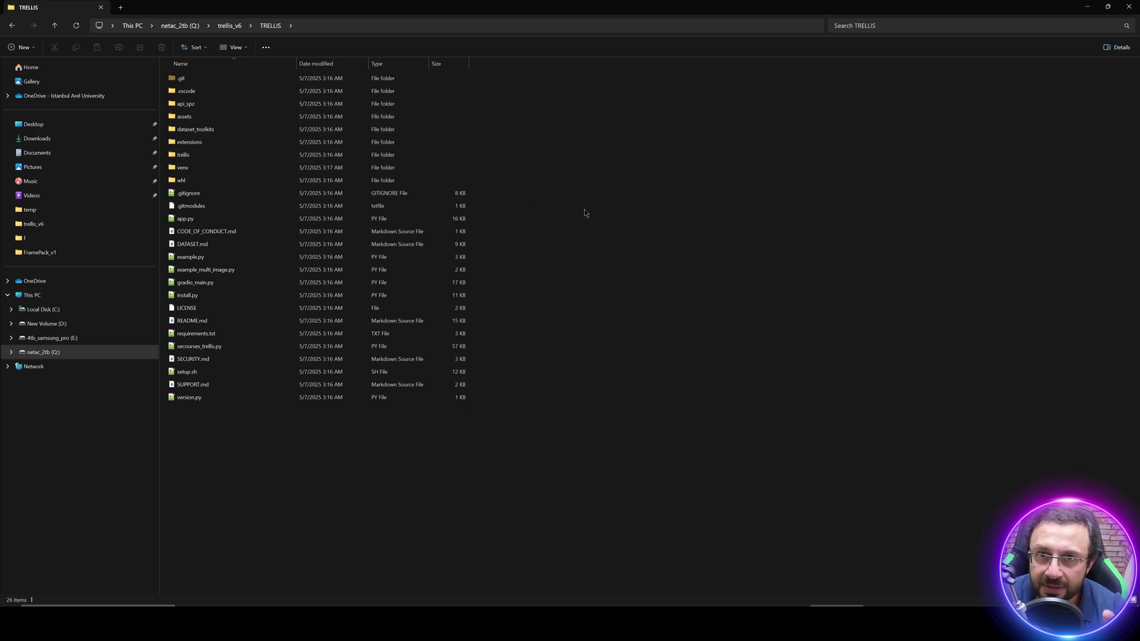
left_click(293, 26)
left_click(766, 359)
left_click(230, 25)
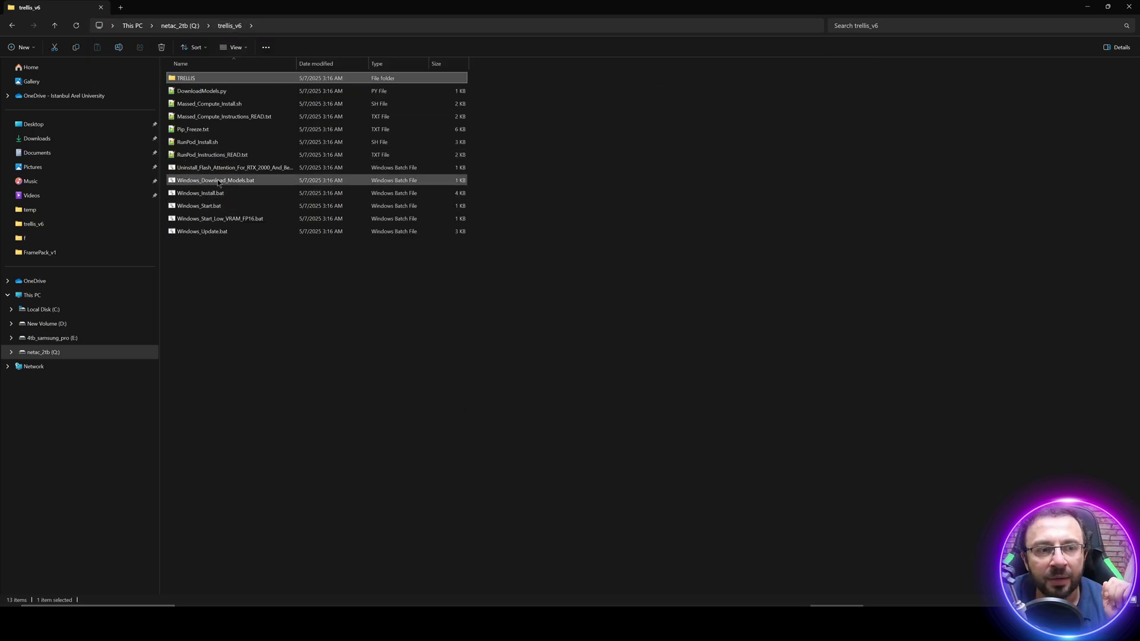
Run Windows_Download_Models.bat from the trellis_v6 folder and bring up its console to check the download
left_click(218, 181)
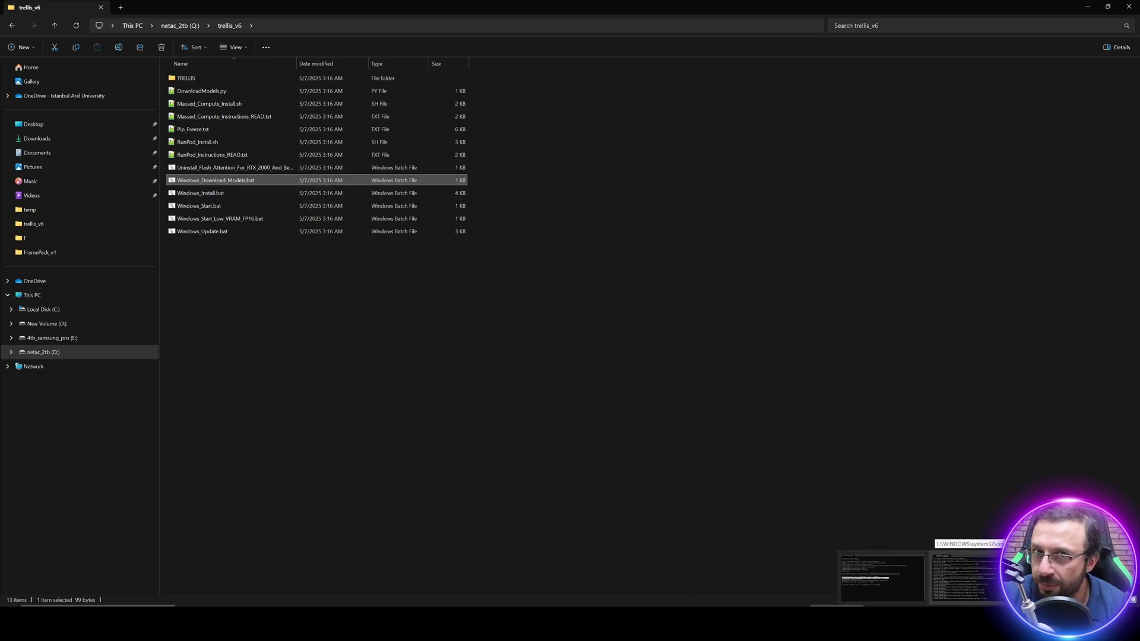
left_click(903, 573)
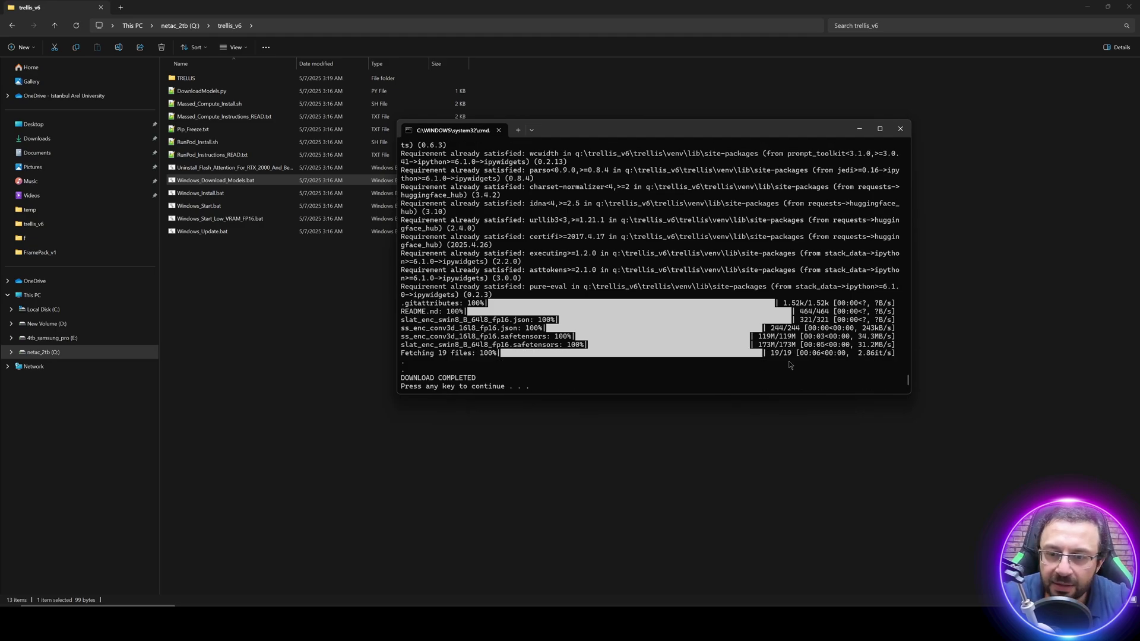
Check the size of the TRELLIS folder in its properties, and close them without changes
right_click(182, 79)
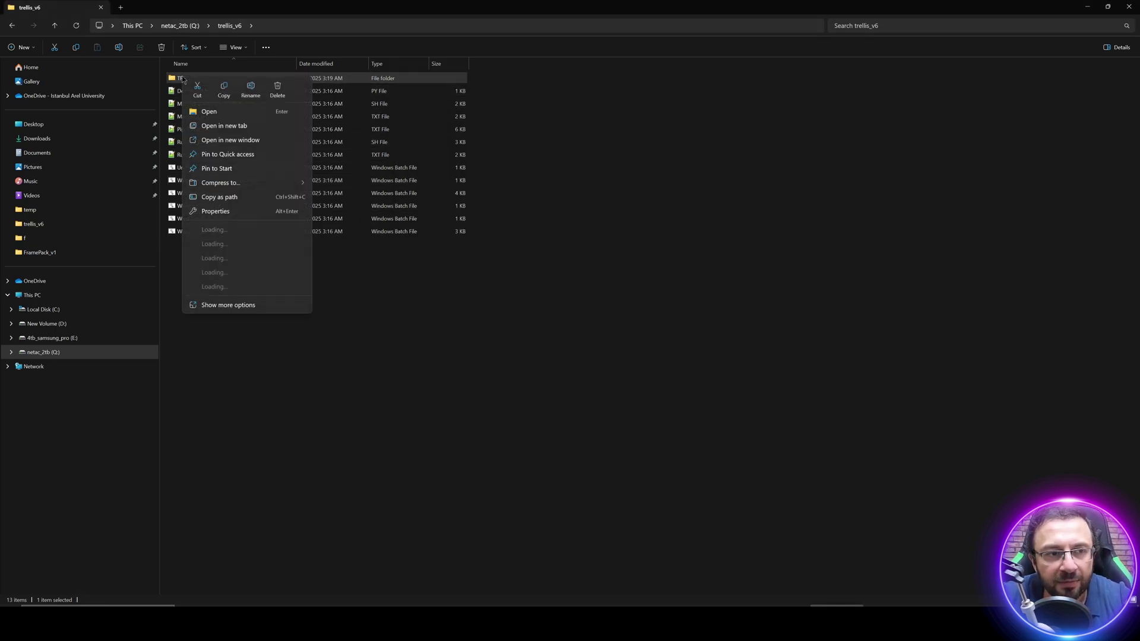
left_click(228, 305)
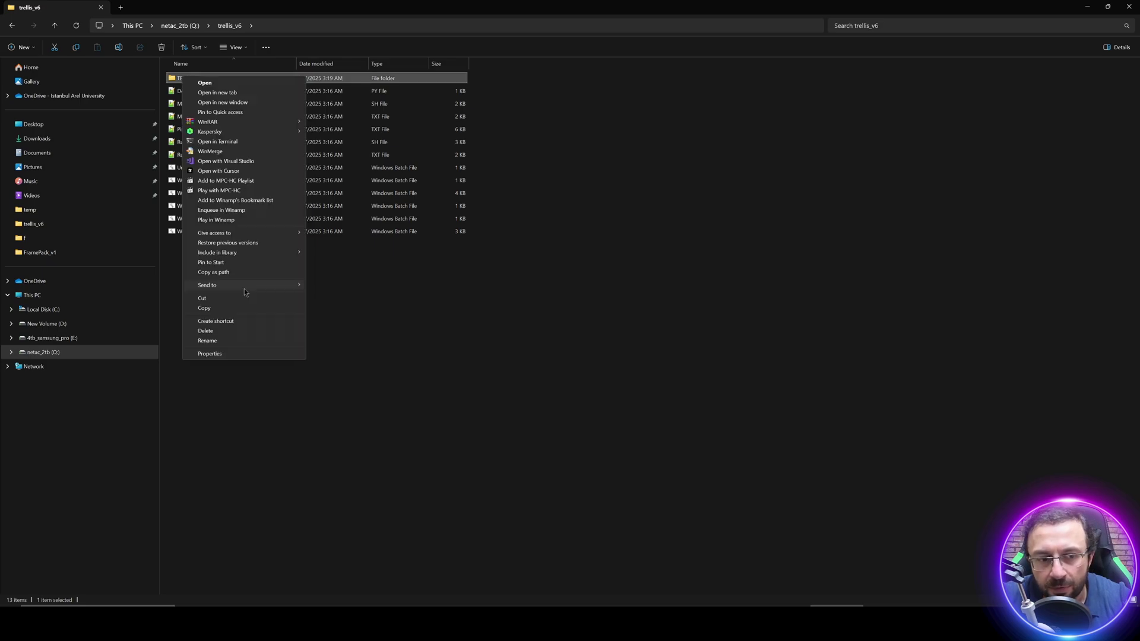
left_click(245, 354)
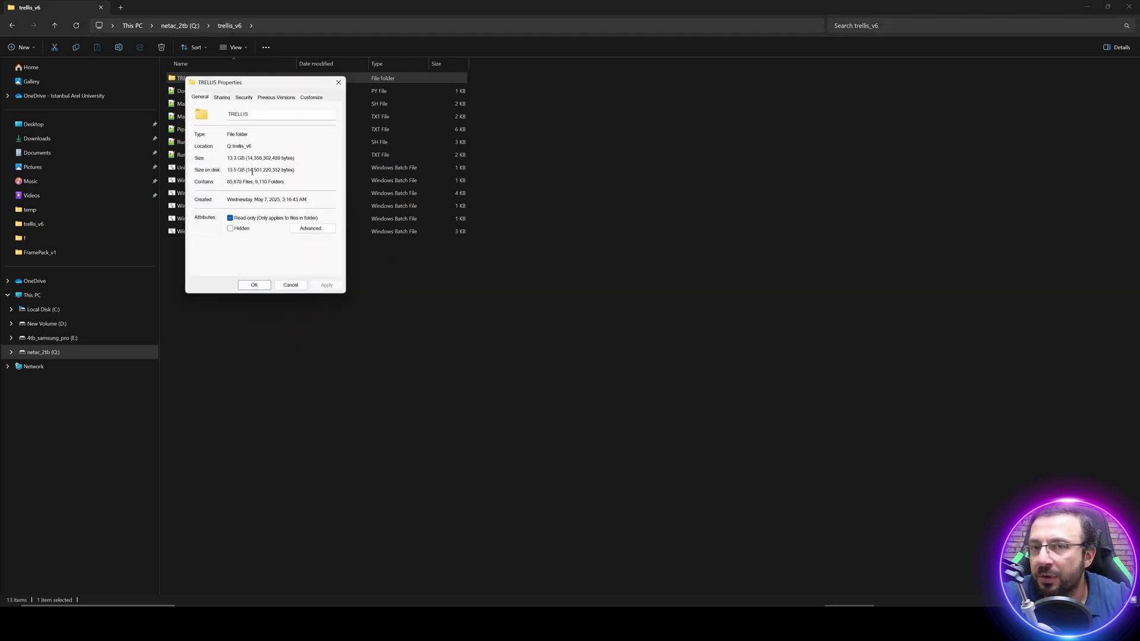
left_click(295, 286)
left_click(511, 360)
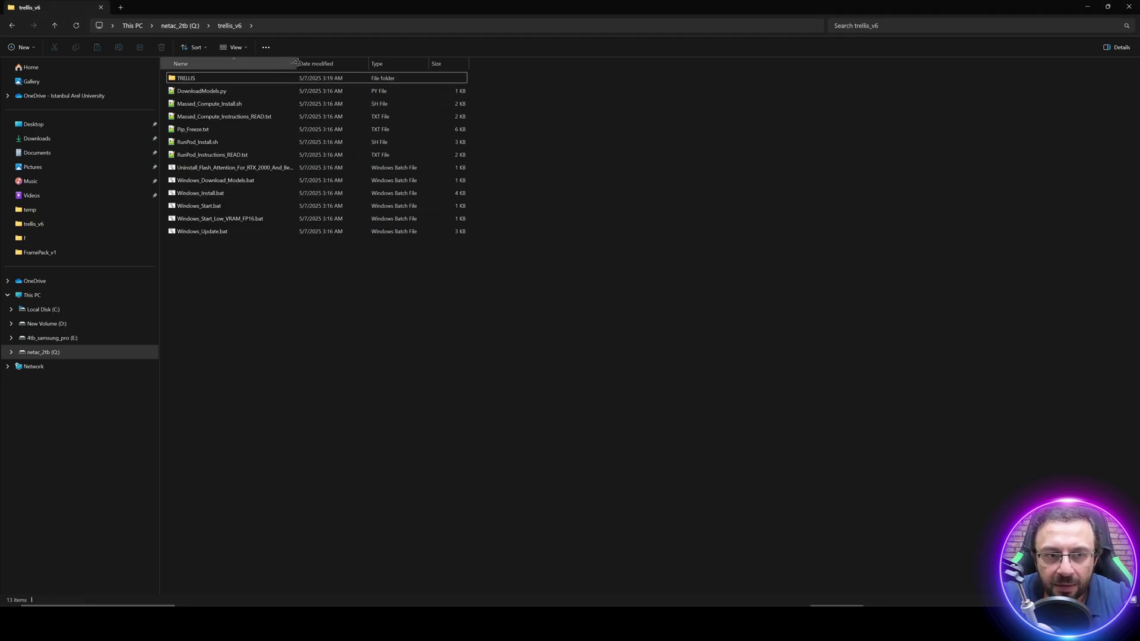
Widen the Name column to read the full file names, and look at the flash-attention uninstall and low-VRAM FP16 start scripts
left_click_drag(297, 63, 380, 63)
left_click(232, 169)
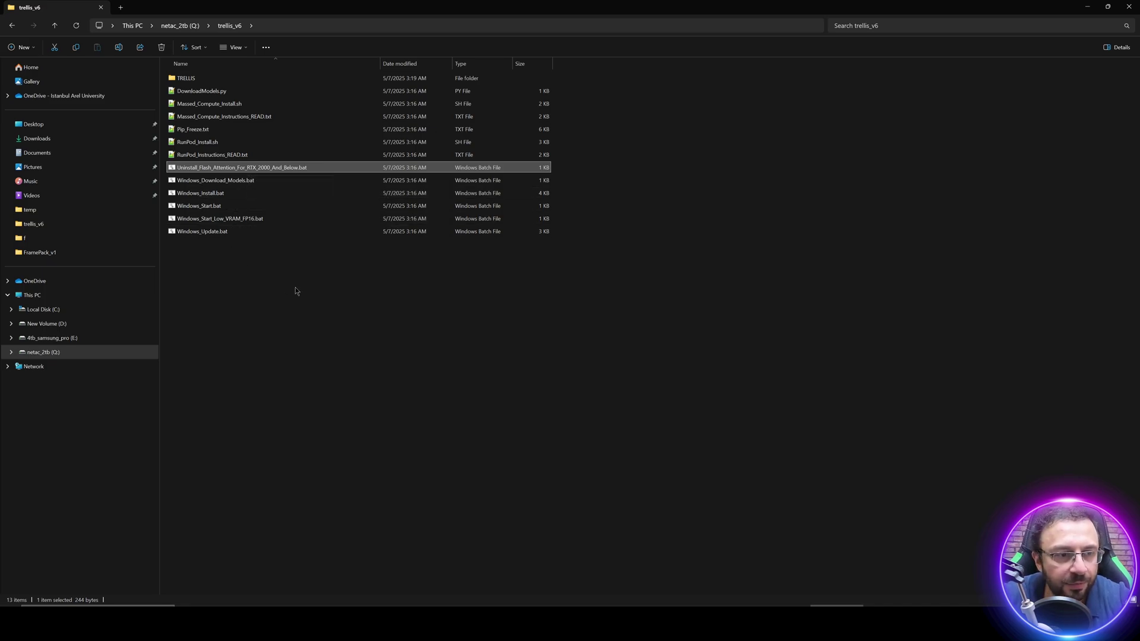
left_click(243, 220)
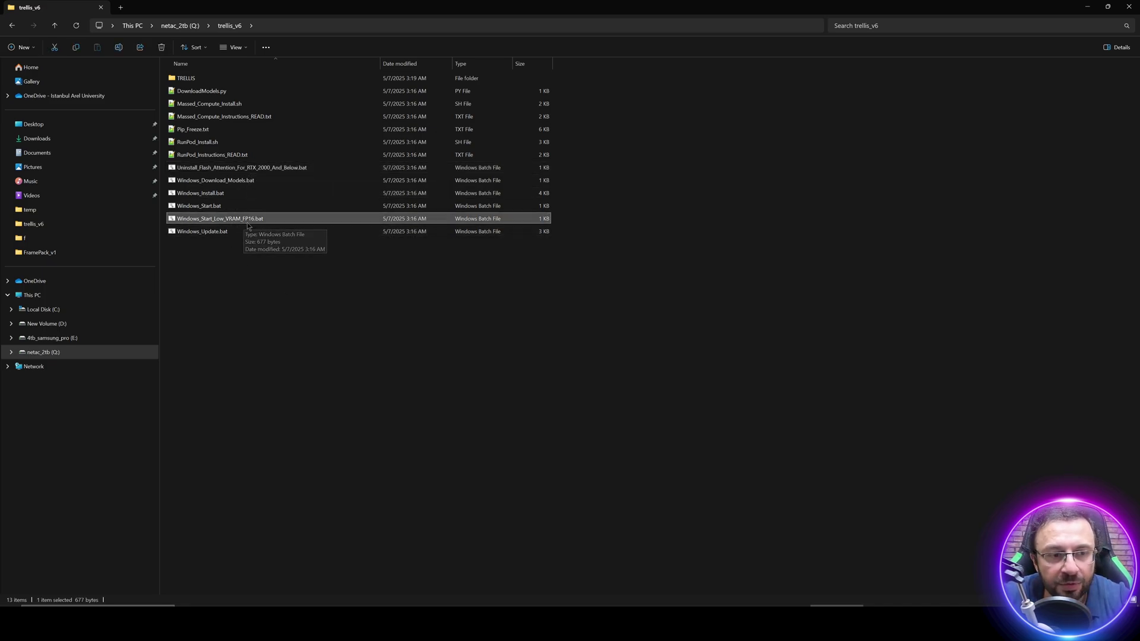
Launch the TRELLIS app by running Windows_Start.bat
left_click(341, 330)
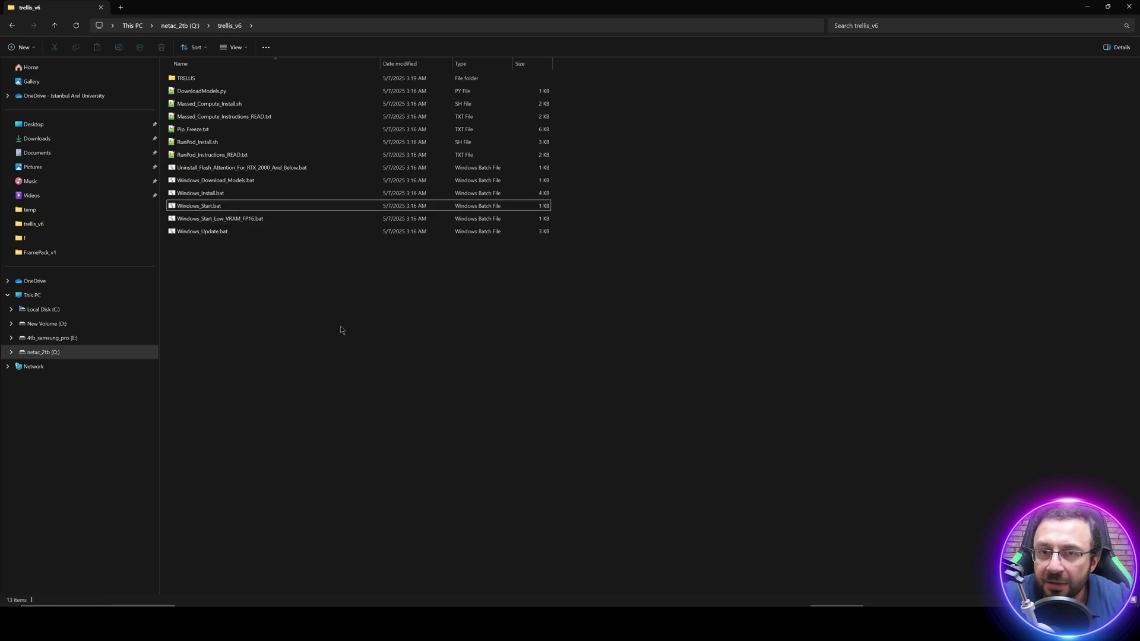
double_click(201, 207)
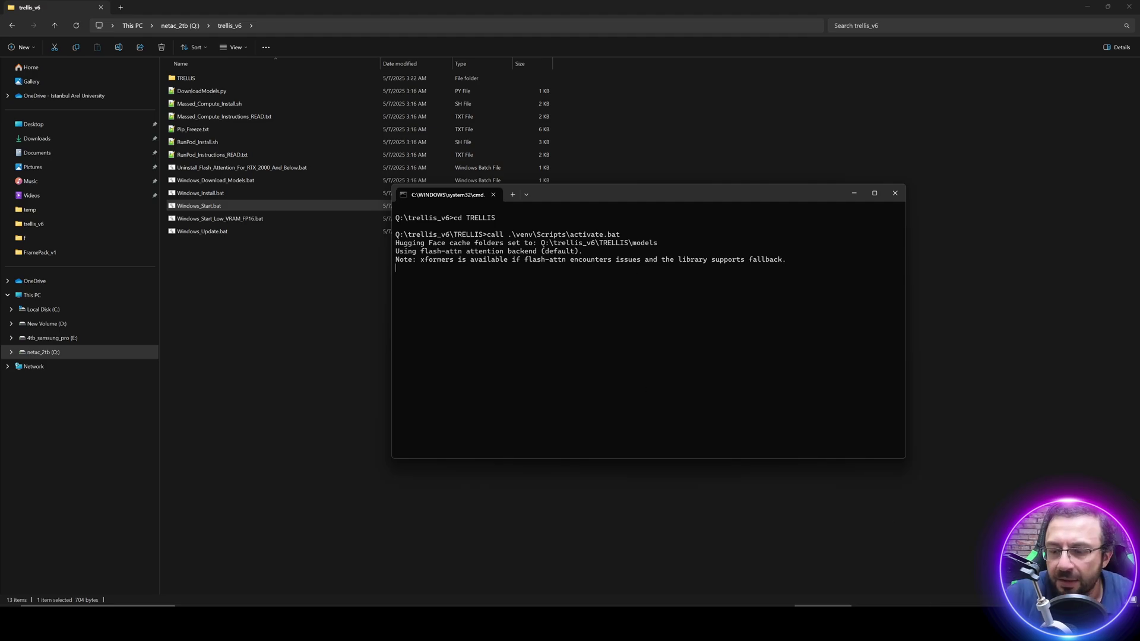
Open a PowerShell terminal, install nvitop with pip, and run it to monitor GPU usage
right_click(1014, 620)
left_click(992, 566)
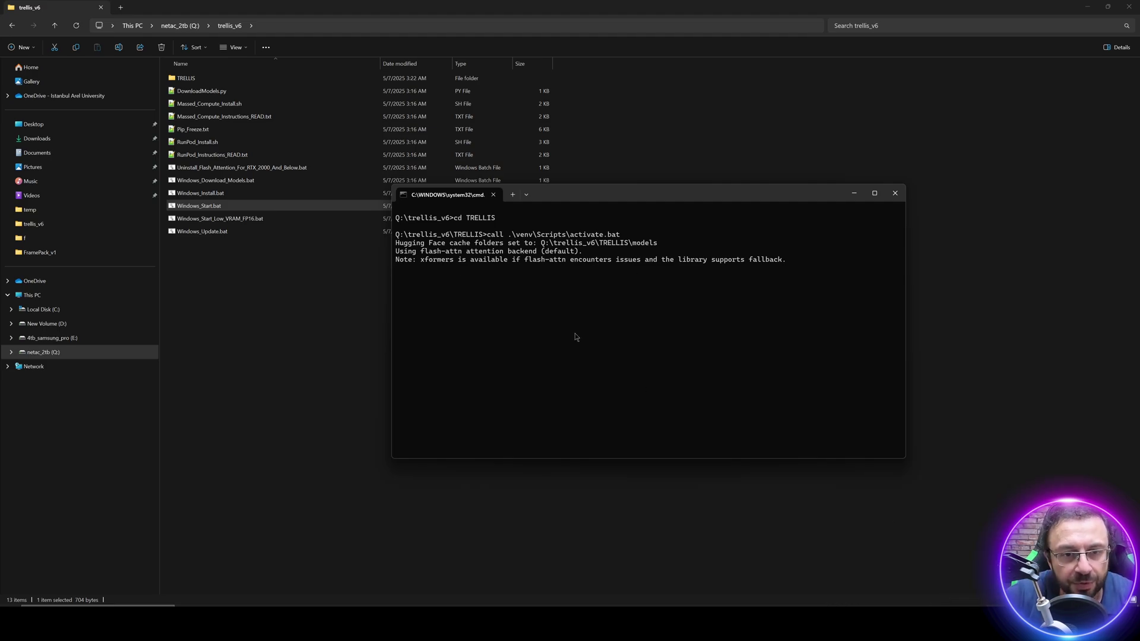
type("pip install nvitop")
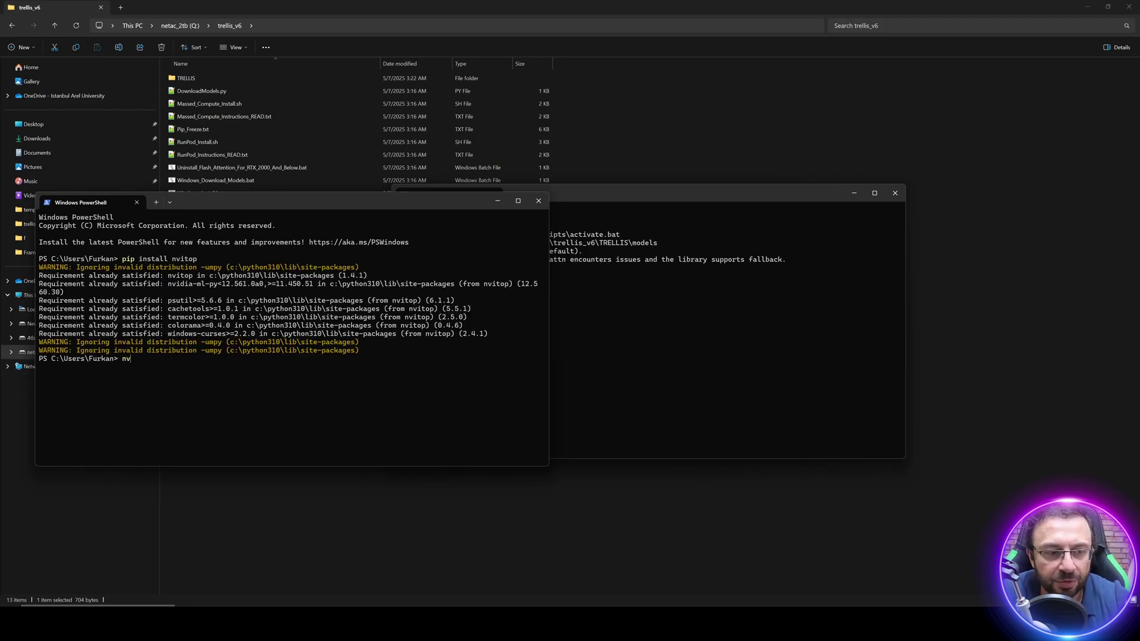
key("Return")
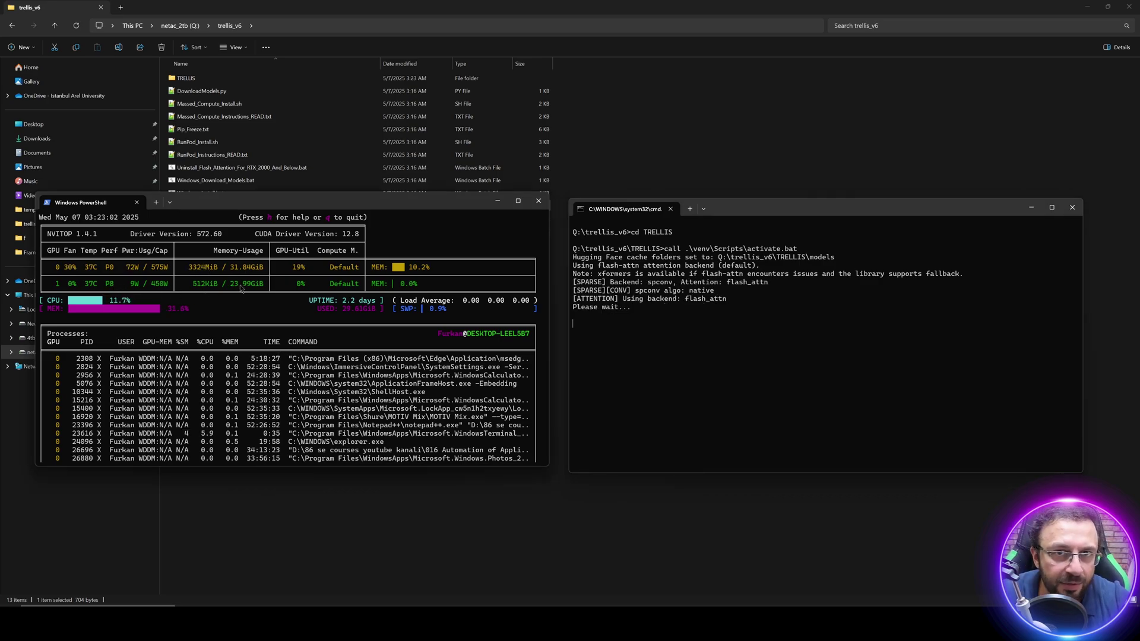
Review the app's startup output in the console, and look over the TRELLIS interface opened in the browser
left_click_drag(729, 304, 617, 299)
right_click(747, 333)
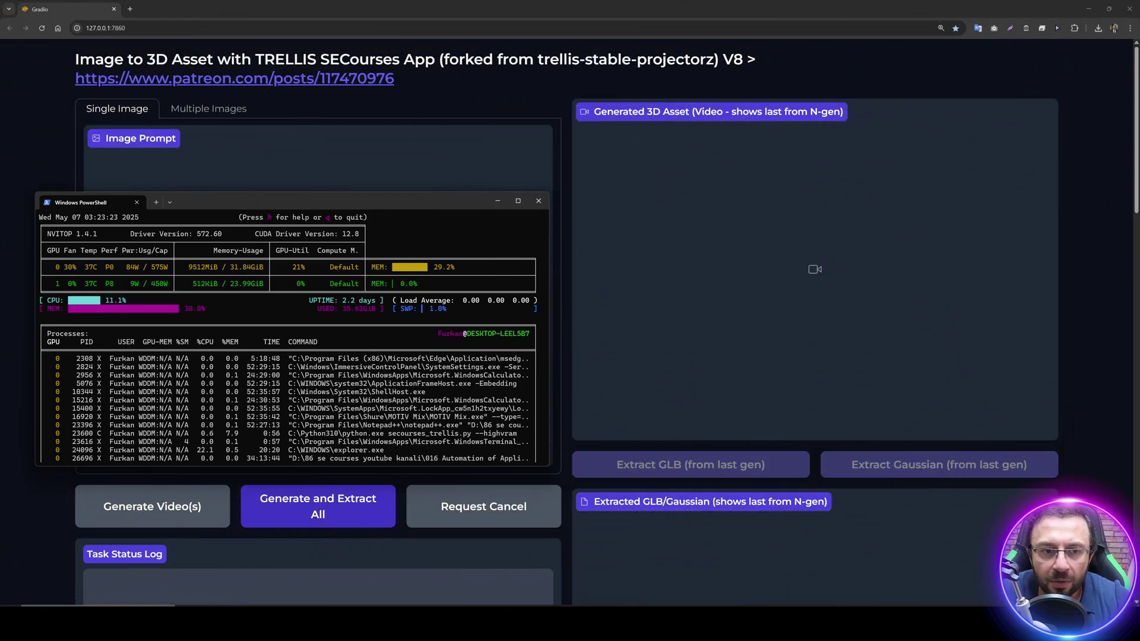
key("alt+Tab")
key("alt+Tab")
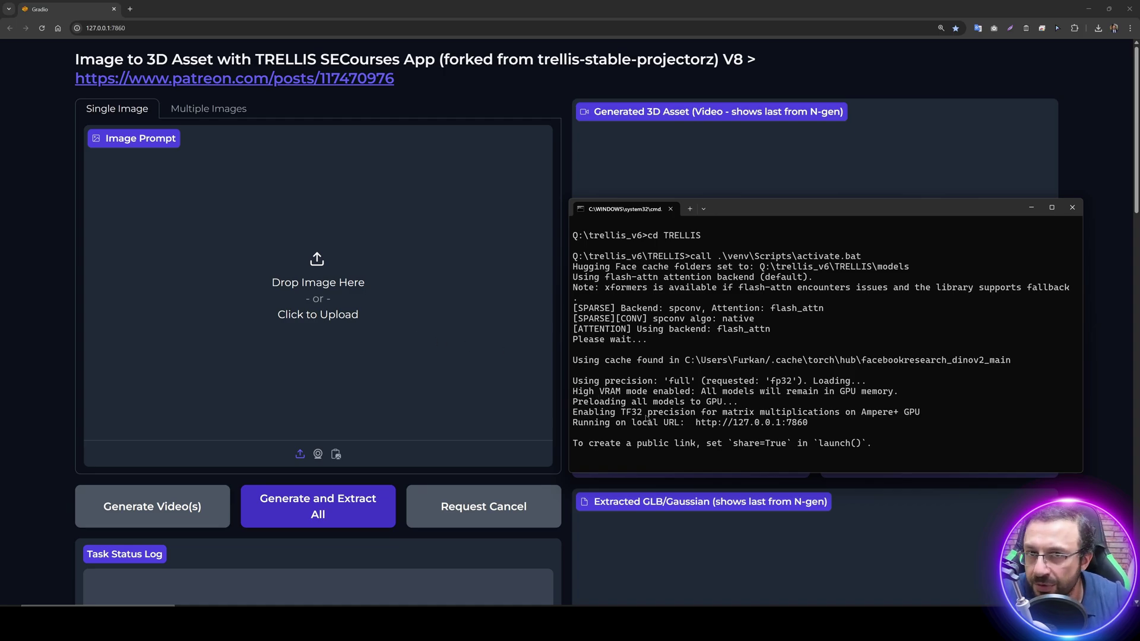
key("alt+Tab")
scroll(79, 298, "down", 15)
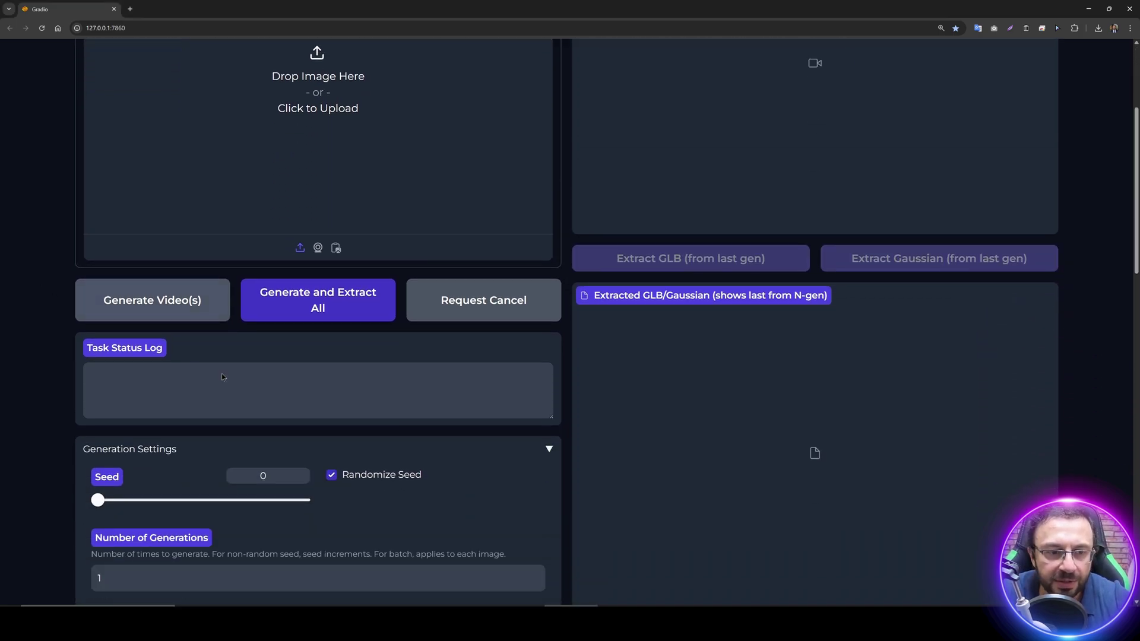
scroll(402, 444, "up", 15)
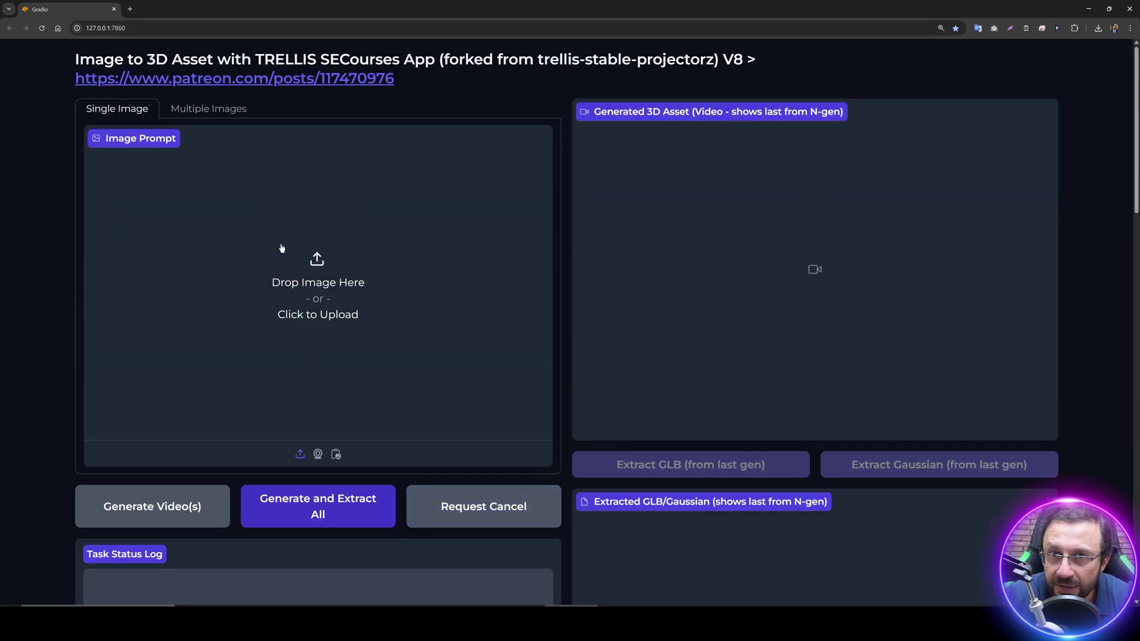
Search Google Images for "3d car" in a new browser tab and browse the results
left_click(130, 8)
type("3d car")
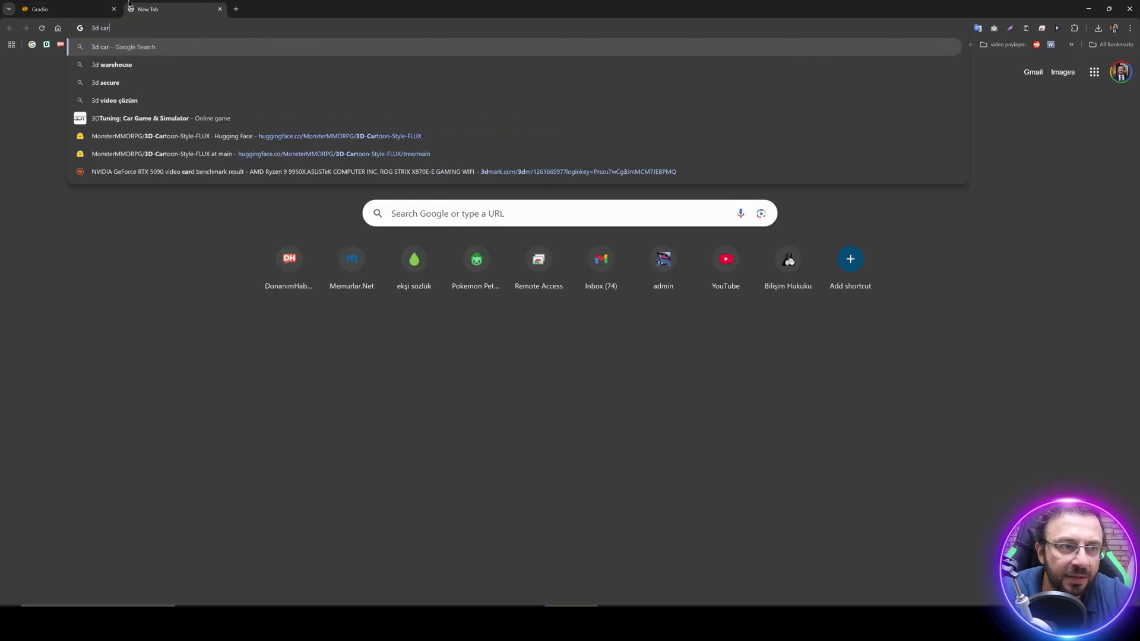
key("Return")
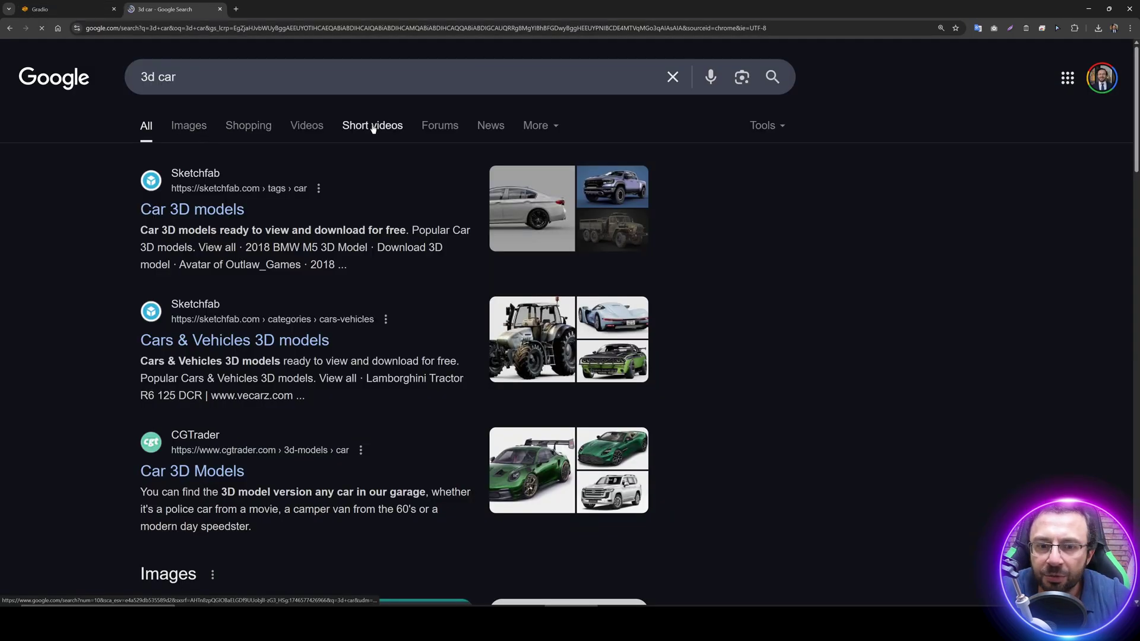
left_click(191, 124)
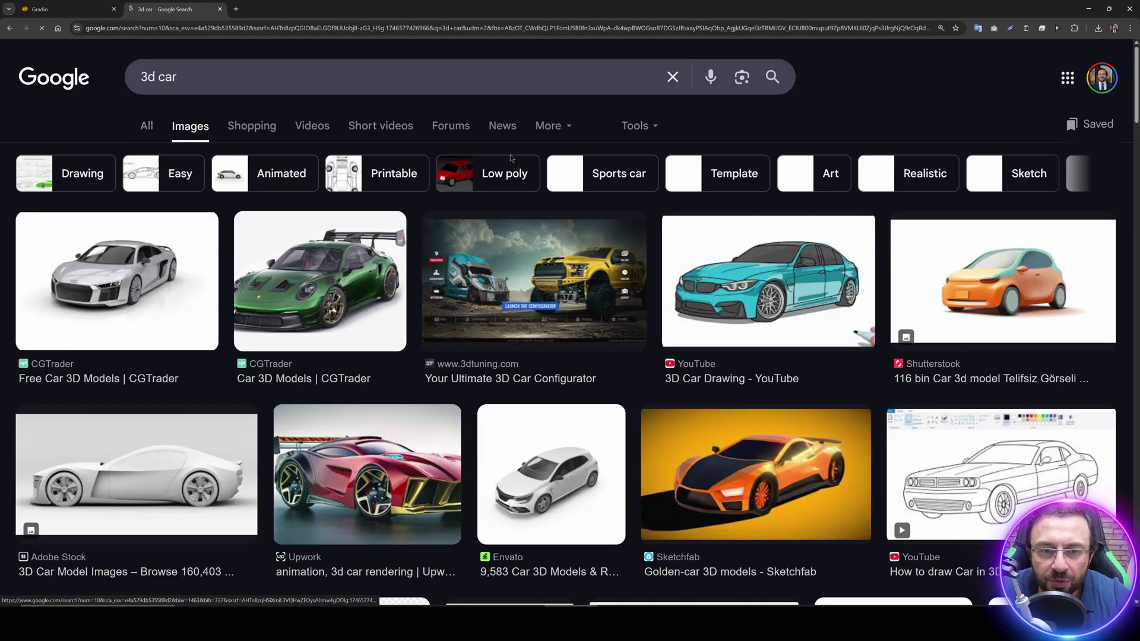
scroll(324, 277, "down", 2)
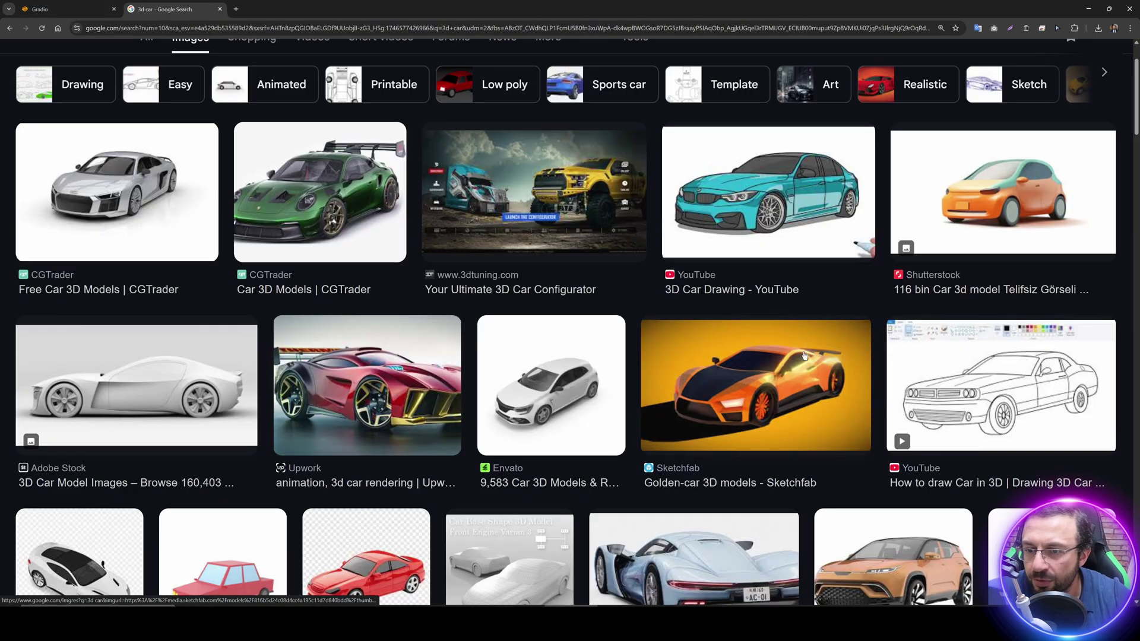
scroll(769, 356, "down", 5)
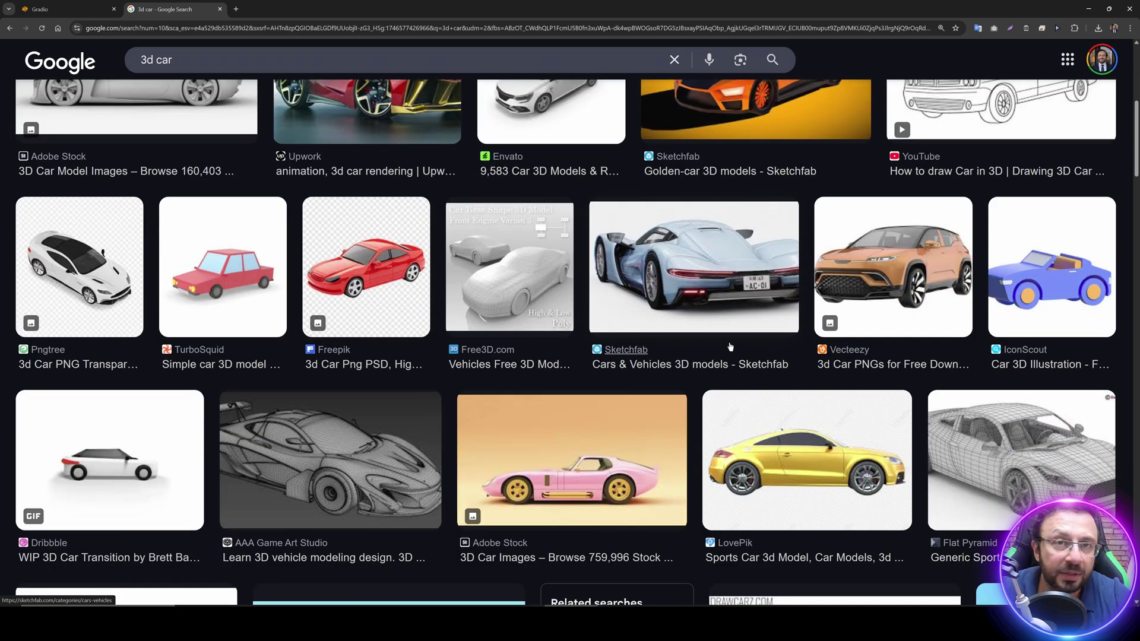
scroll(438, 354, "down", 3)
Open the preview of the green sports car from Blender Market and save the image to the Downloads folder
left_click(861, 237)
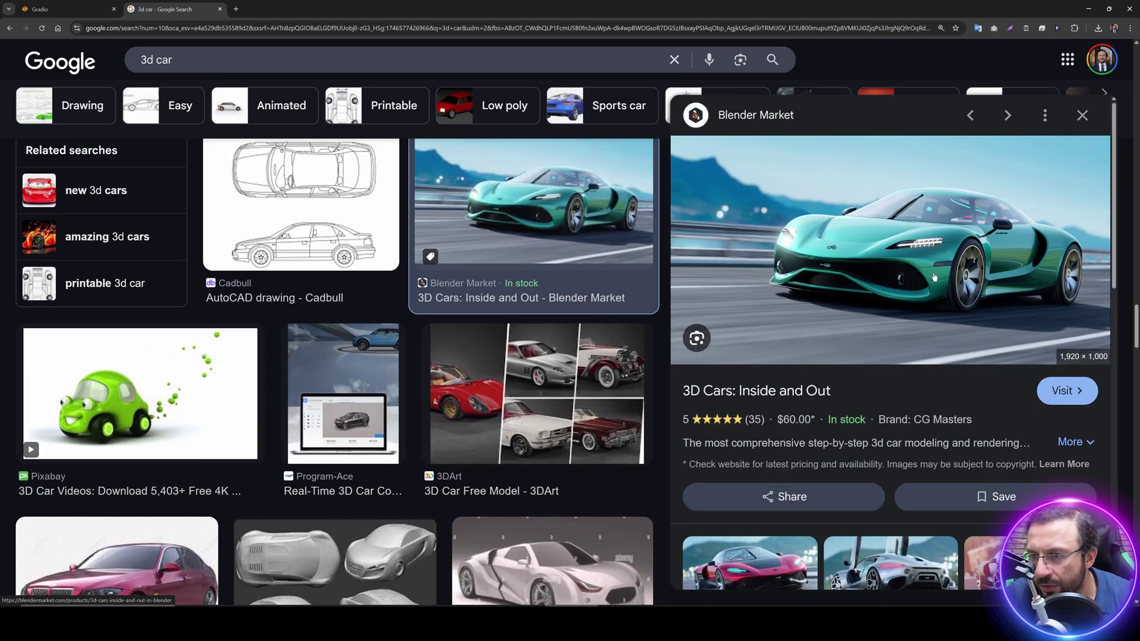
right_click(860, 236)
left_click(862, 370)
right_click(825, 236)
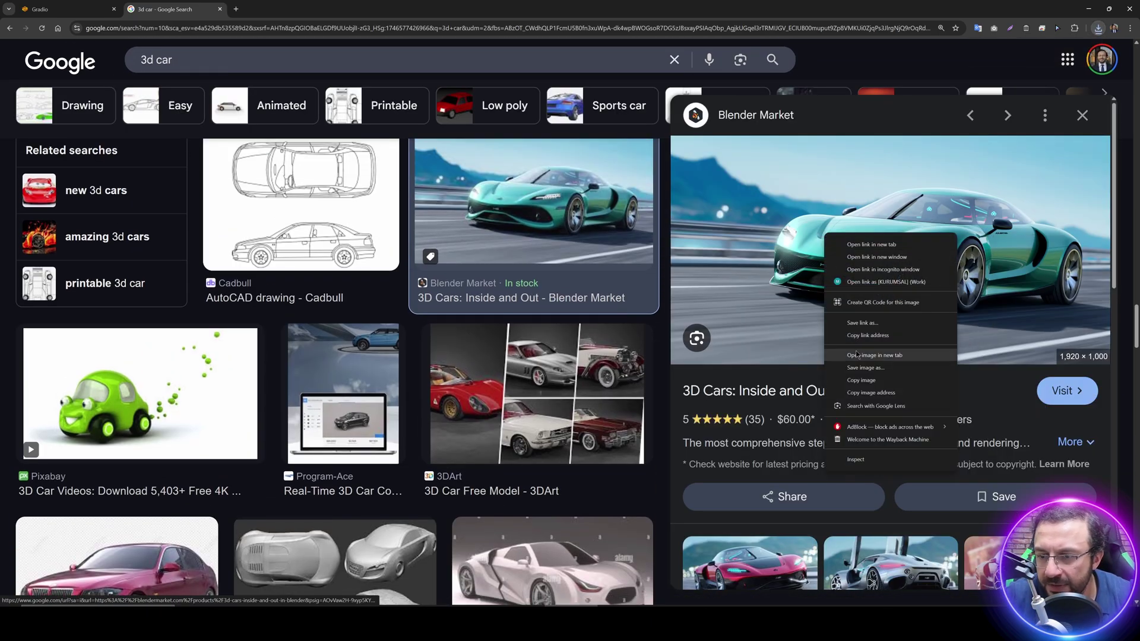
Load Mountain-Front-2.jpg from Downloads as the TRELLIS image prompt, and generate and extract all outputs
left_click(75, 8)
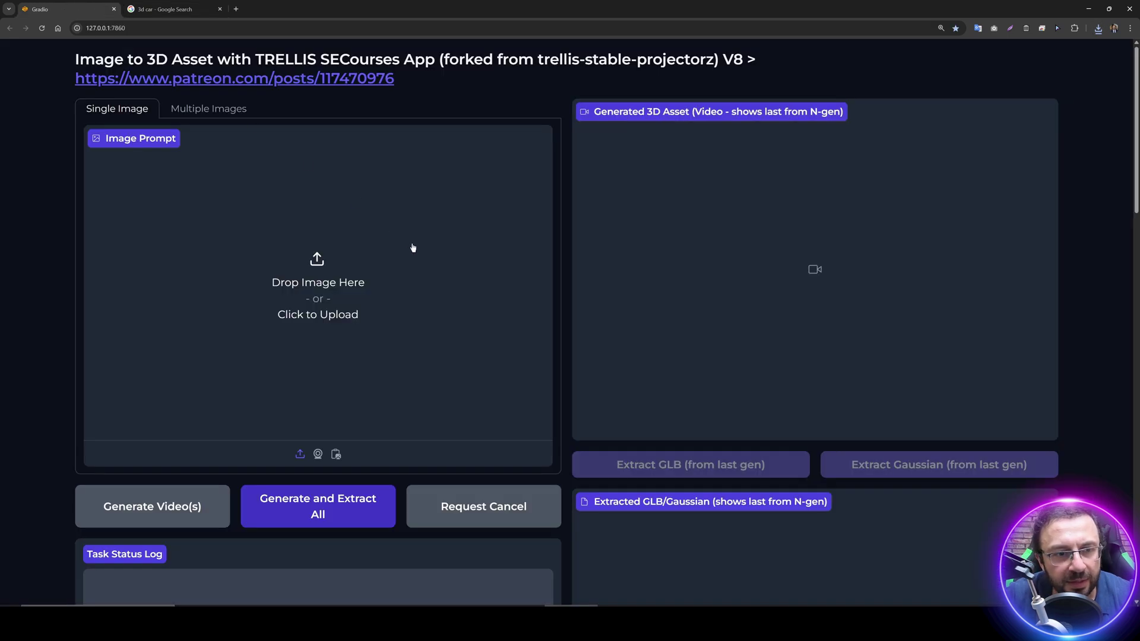
left_click(342, 284)
left_click(39, 130)
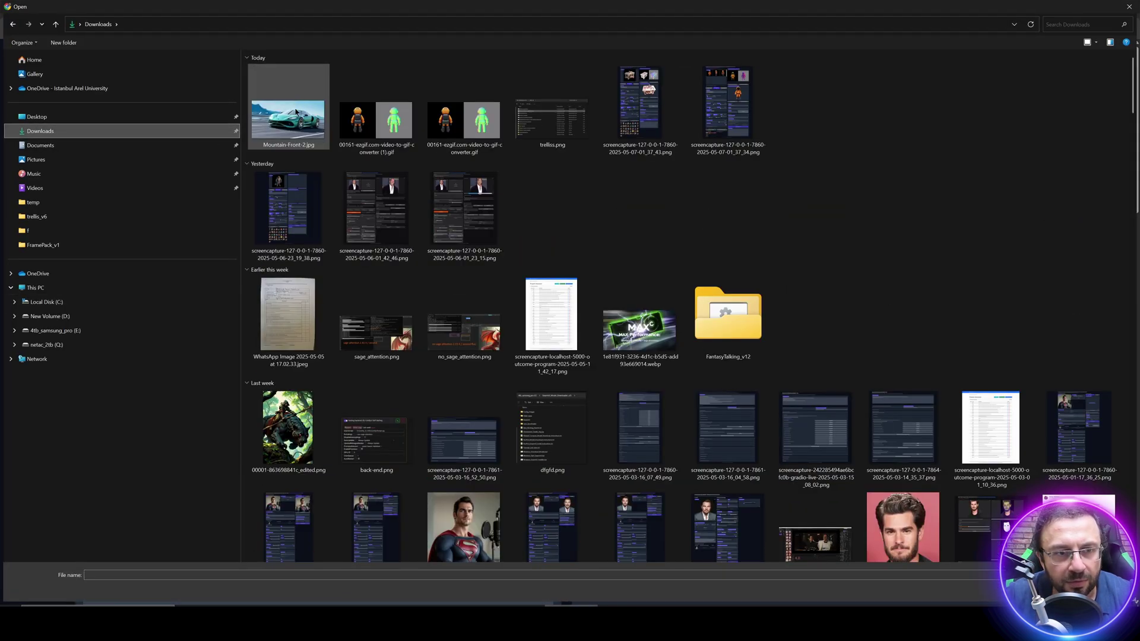
double_click(294, 121)
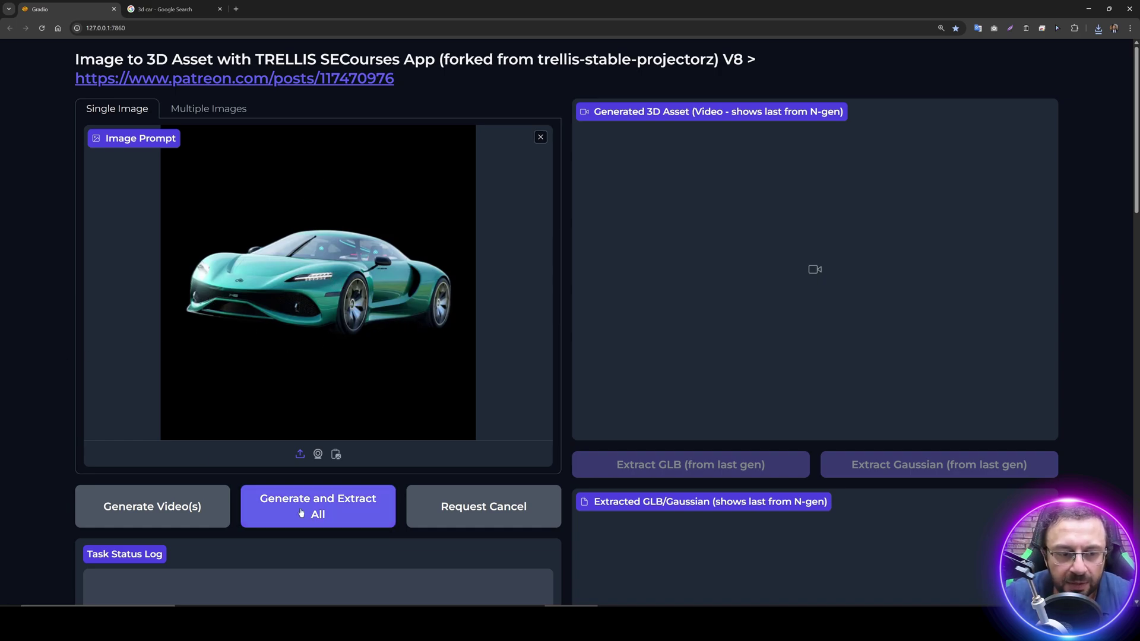
left_click(342, 509)
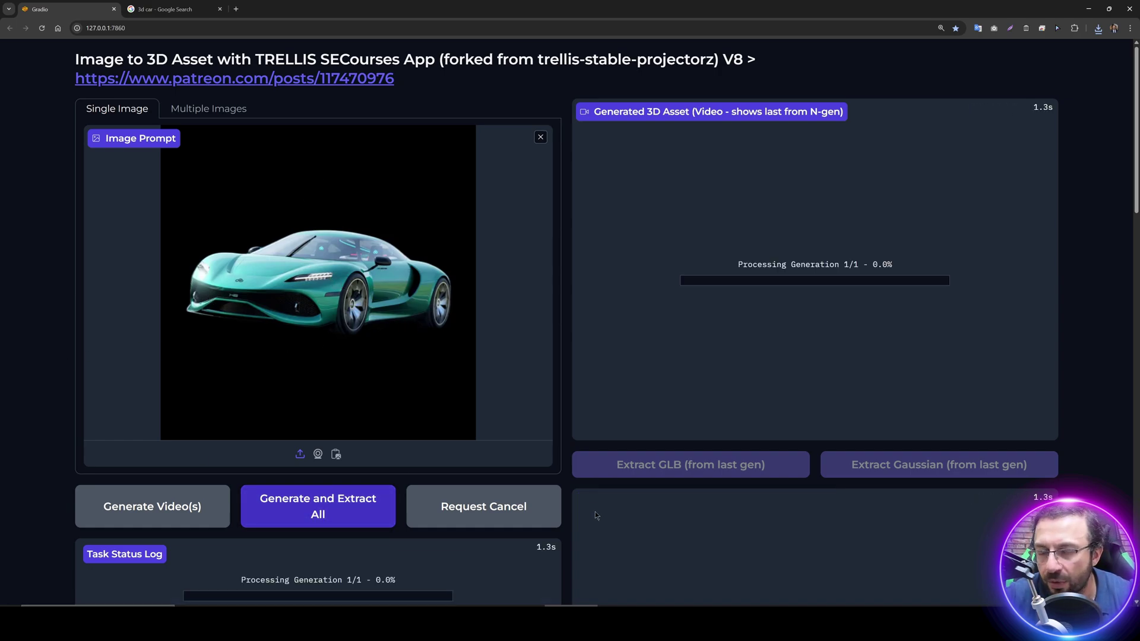
Look through the generation and video output settings, and set the Mesh Simplification Factor to 0.77
scroll(513, 466, "down", 9)
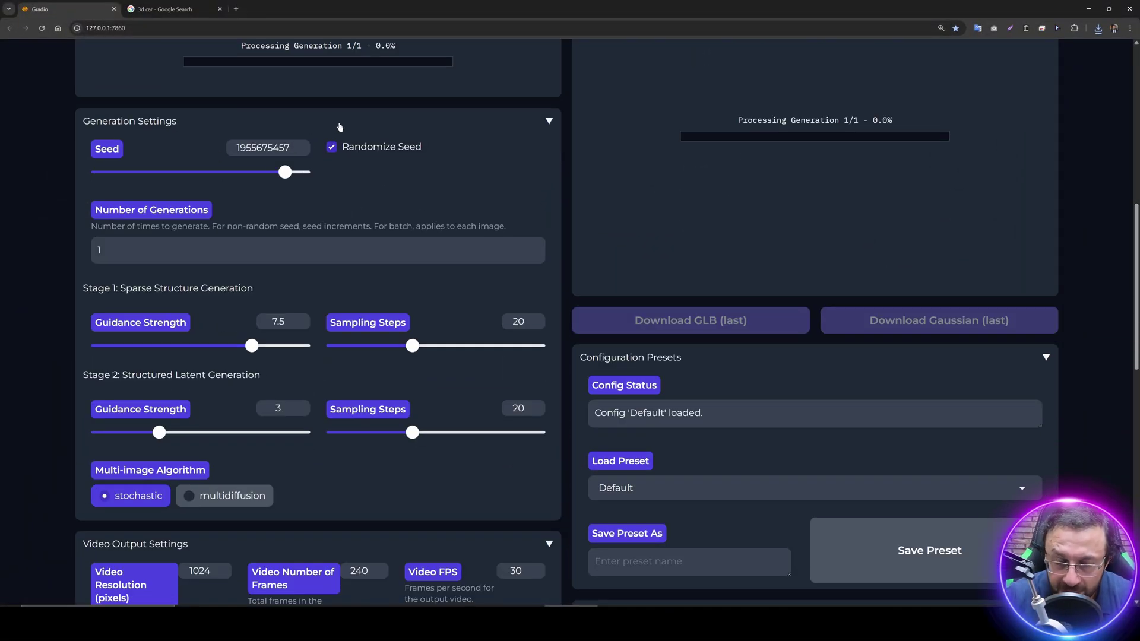
scroll(19, 286, "up", 2)
scroll(35, 356, "down", 4)
scroll(43, 375, "down", 1)
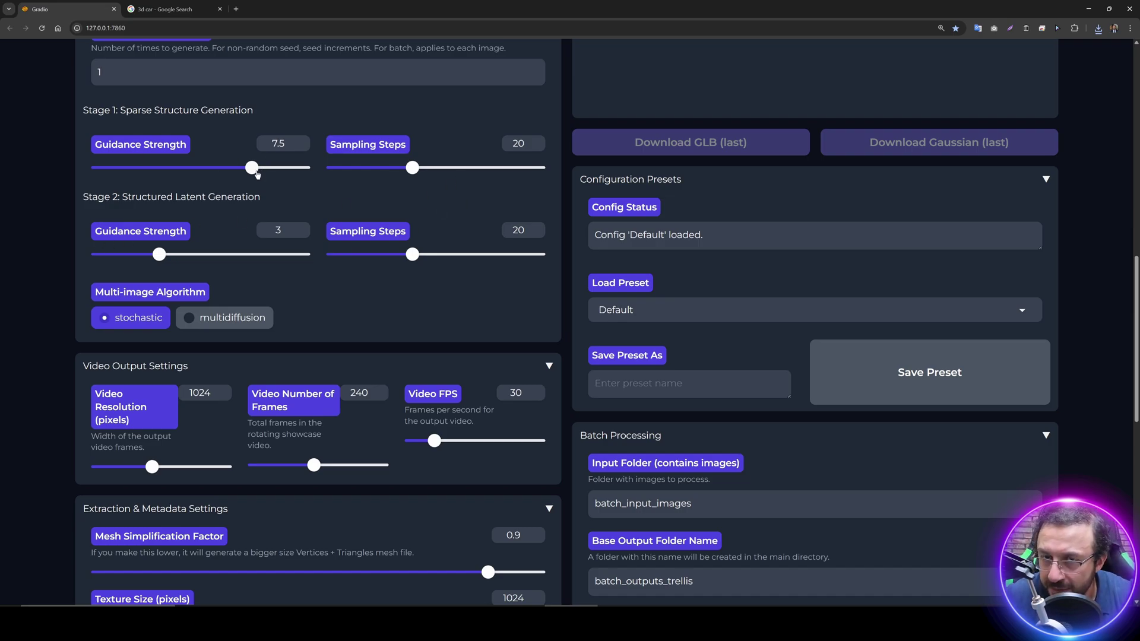
scroll(174, 285, "down", 4)
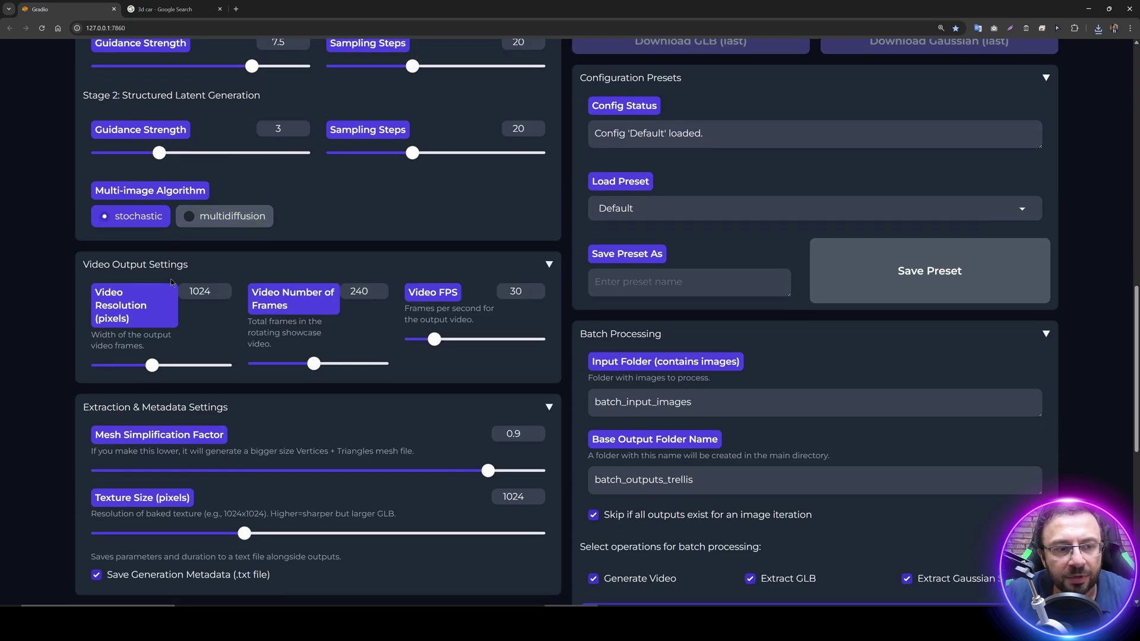
scroll(174, 284, "down", 2)
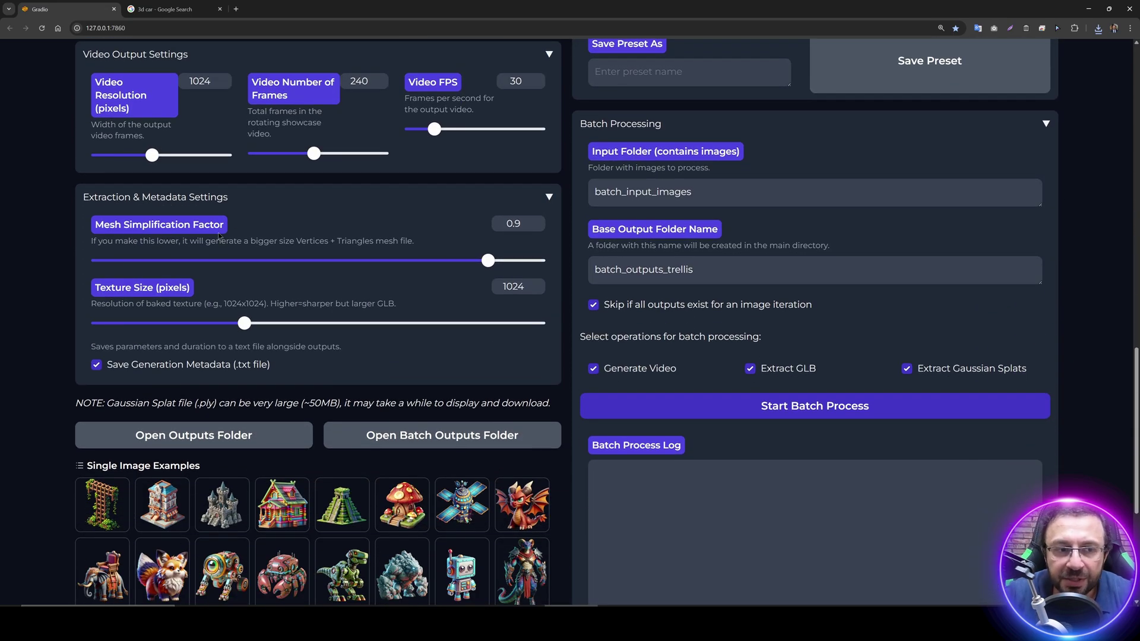
left_click_drag(489, 262, 415, 262)
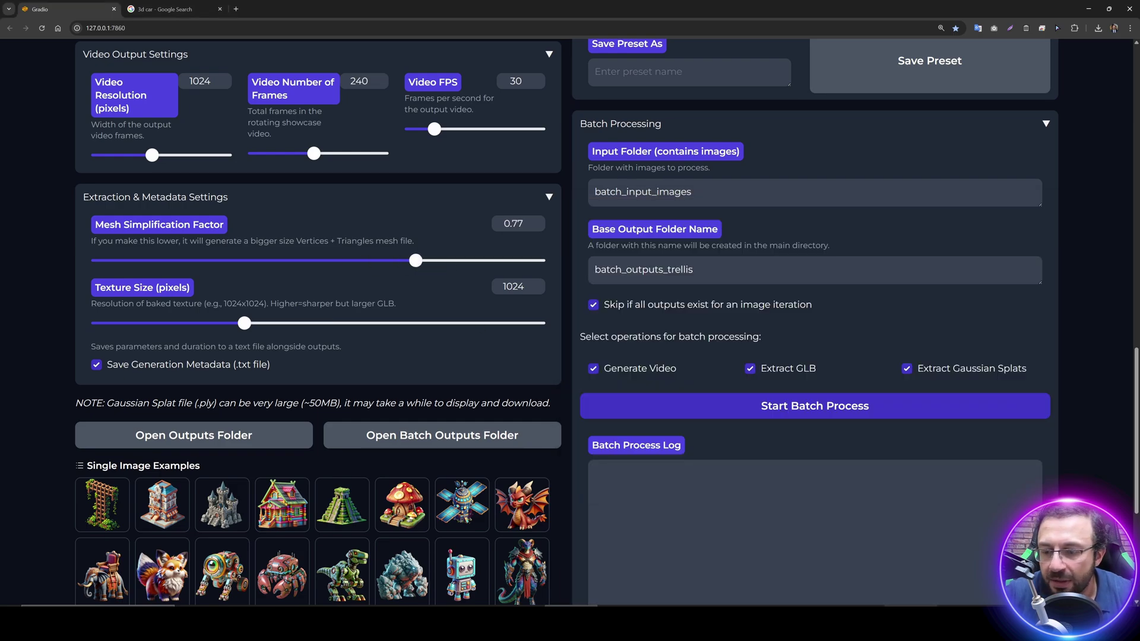
Switch to the TRELLIS console and reposition its window to read the generation progress and mesh statistics
key("alt+Tab")
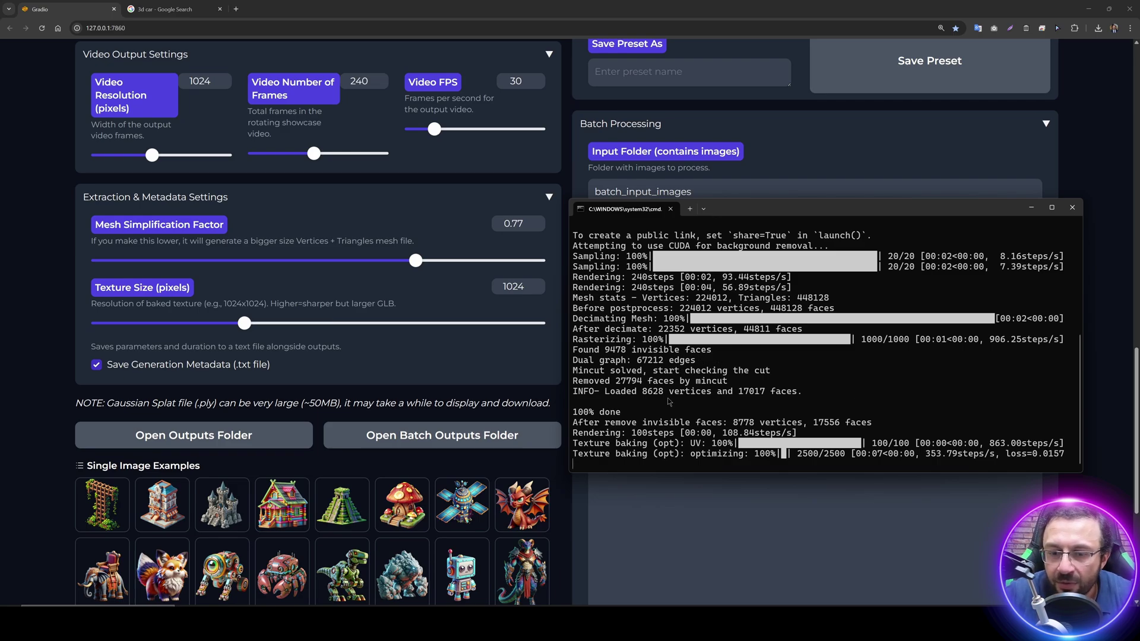
left_click_drag(756, 220, 612, 116)
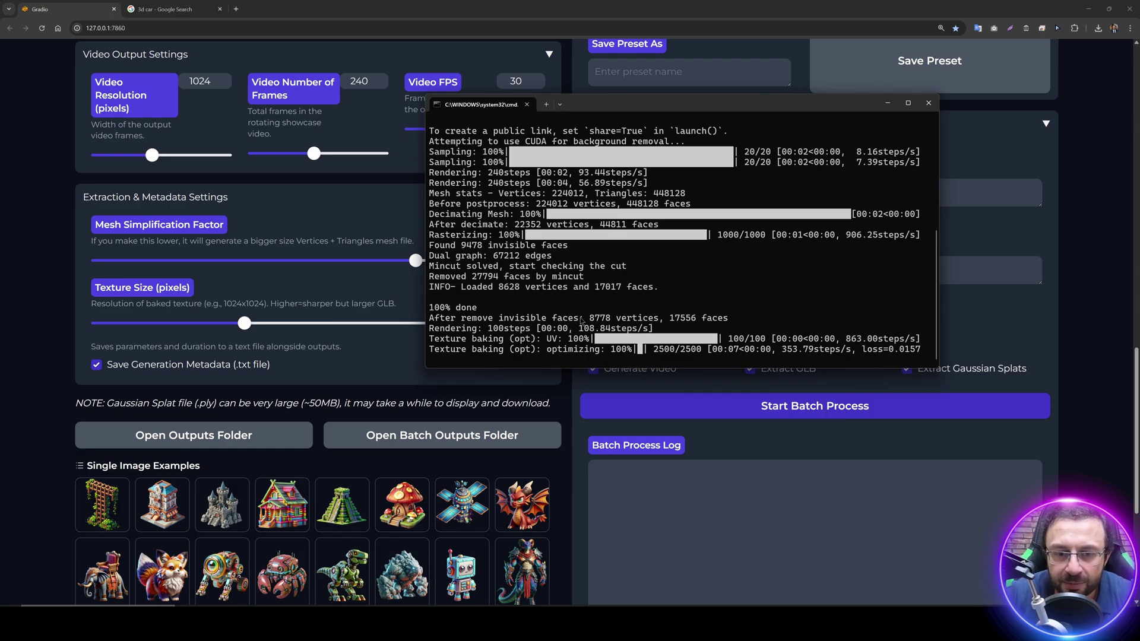
Highlight the vertex and face counts after invisible-face removal in the TRELLIS console, and return to the browser
left_click_drag(434, 321, 726, 321)
right_click(585, 319)
left_click(1094, 278)
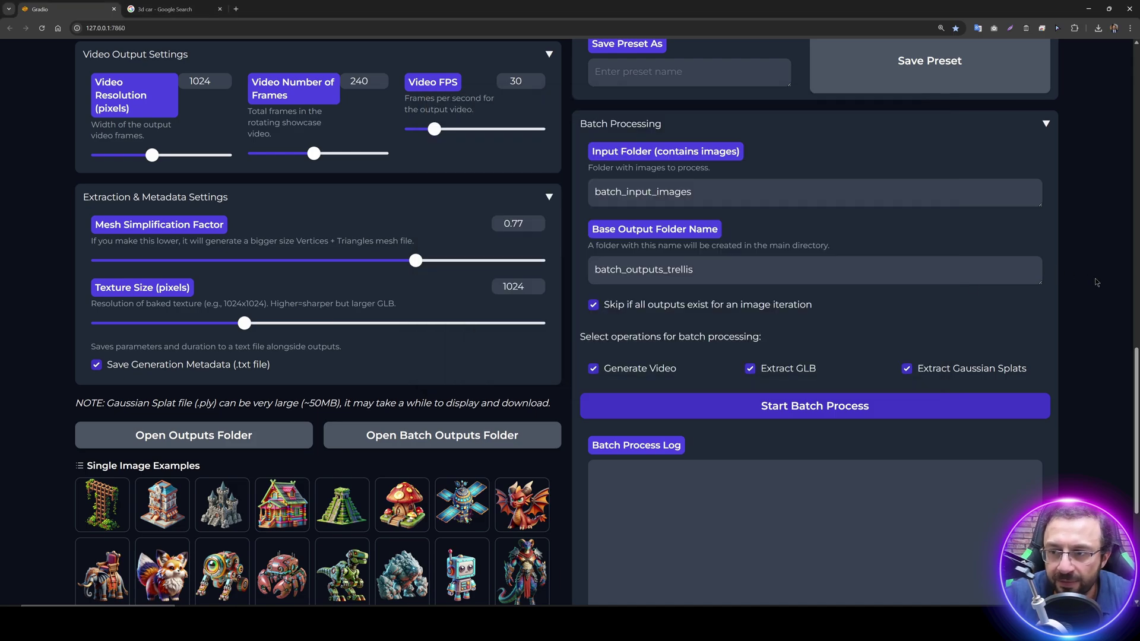
Orbit the extracted green car model and compare it with the image prompt and the generated video
scroll(1080, 371, "up", 10)
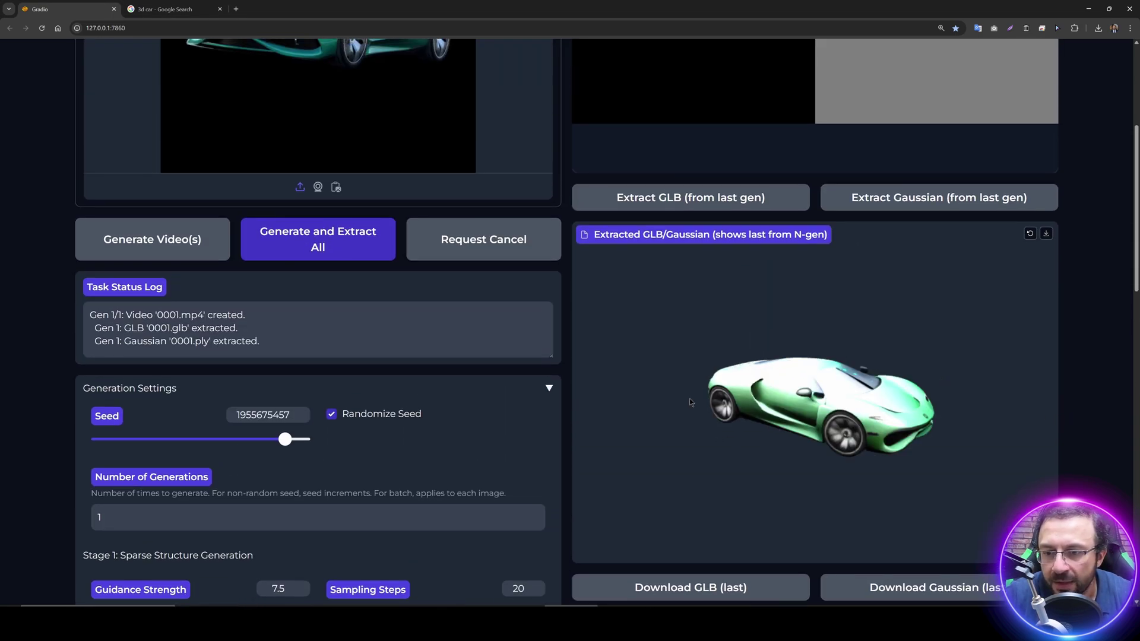
left_click_drag(682, 397, 800, 404)
scroll(790, 398, "up", 3)
scroll(800, 404, "up", 2)
scroll(1091, 394, "up", 4)
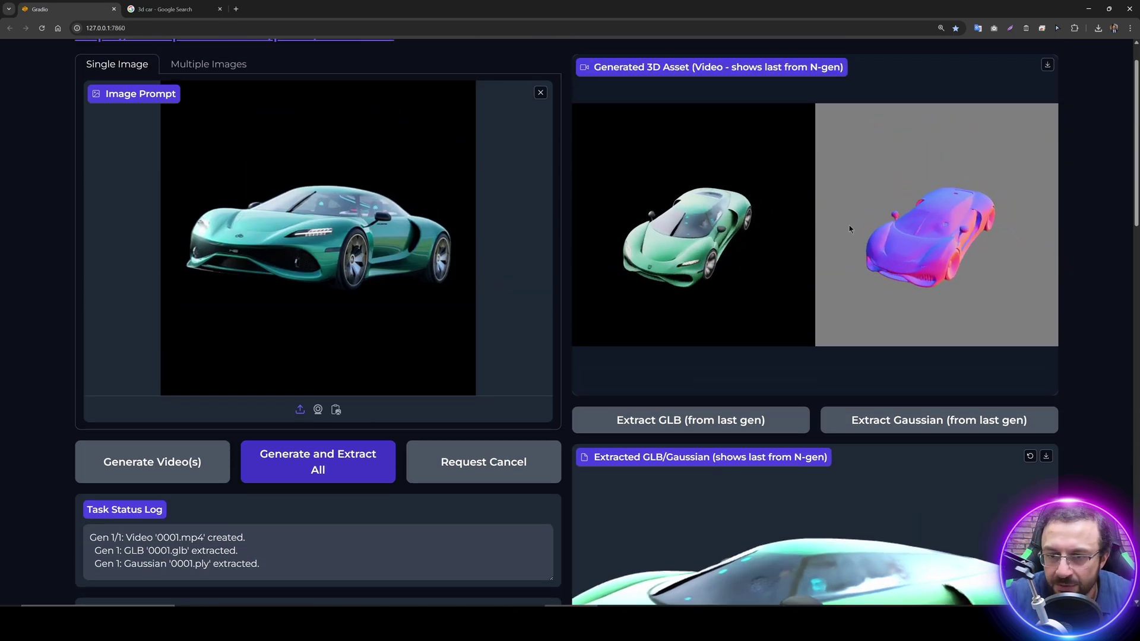
scroll(881, 335, "down", 5)
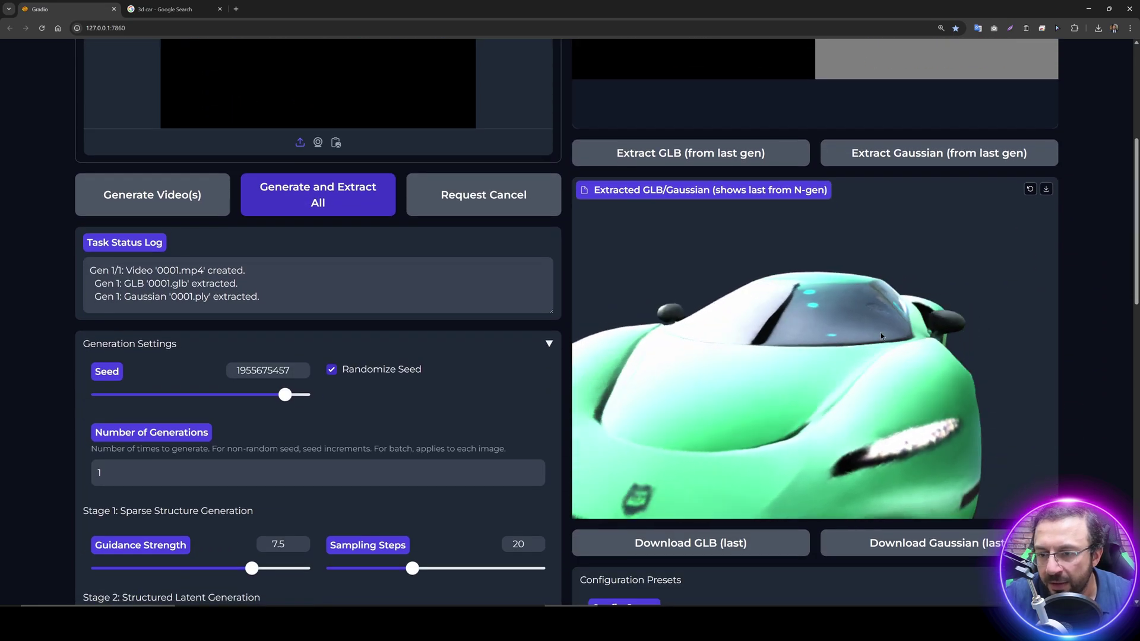
Load the wooden workbench from the Single Image Examples as the image prompt
scroll(881, 336, "down", 3)
scroll(1107, 394, "down", 9)
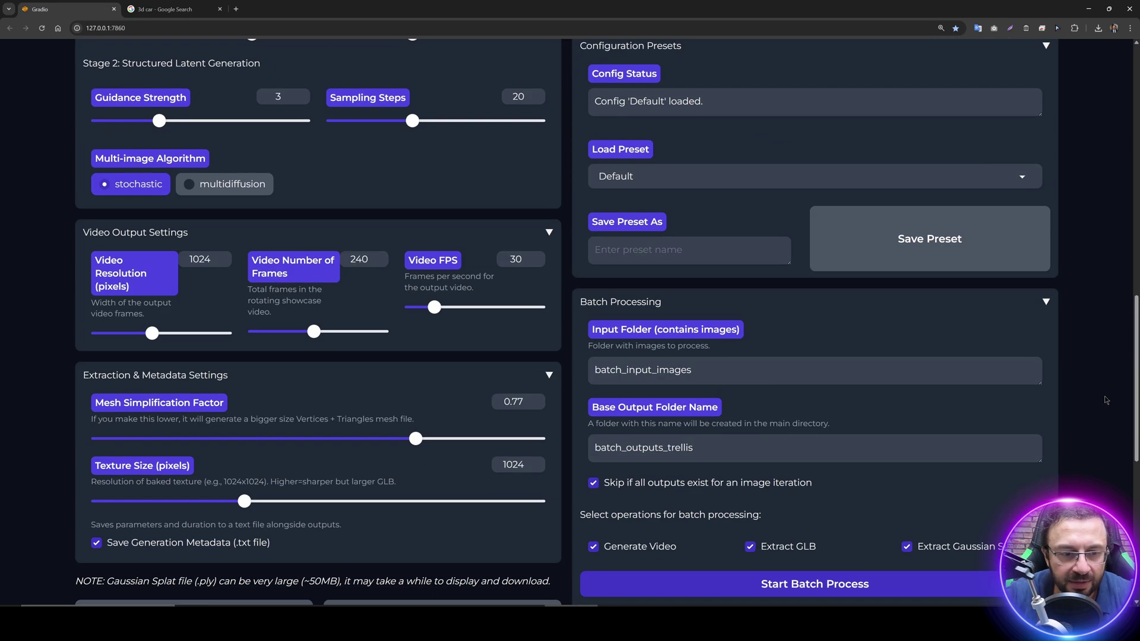
scroll(1105, 401, "down", 8)
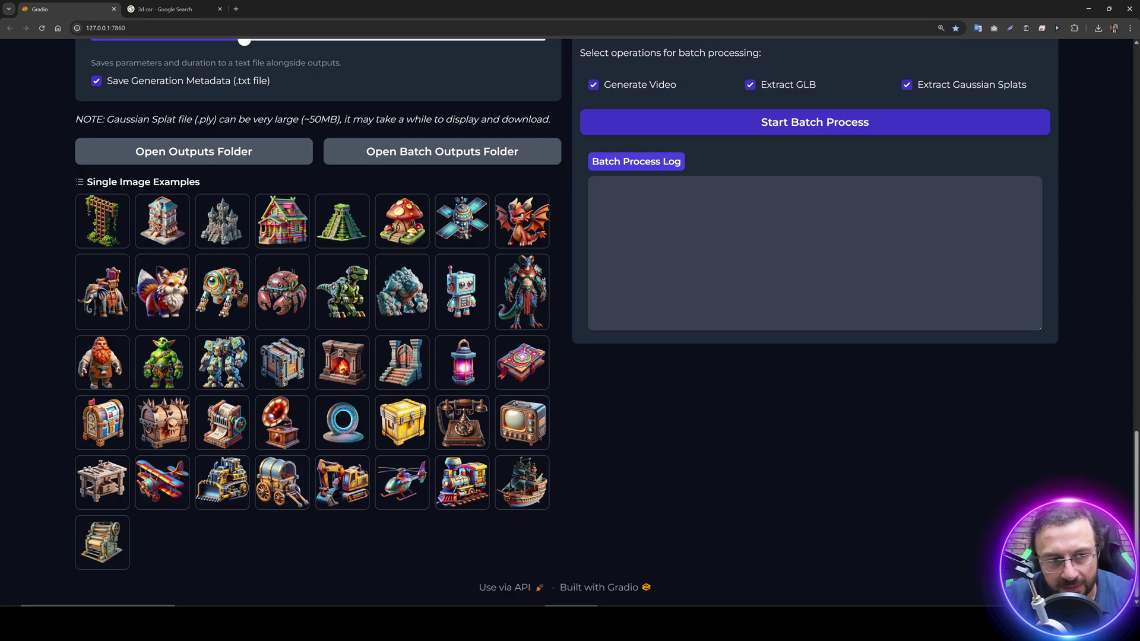
scroll(789, 496, "up", 6)
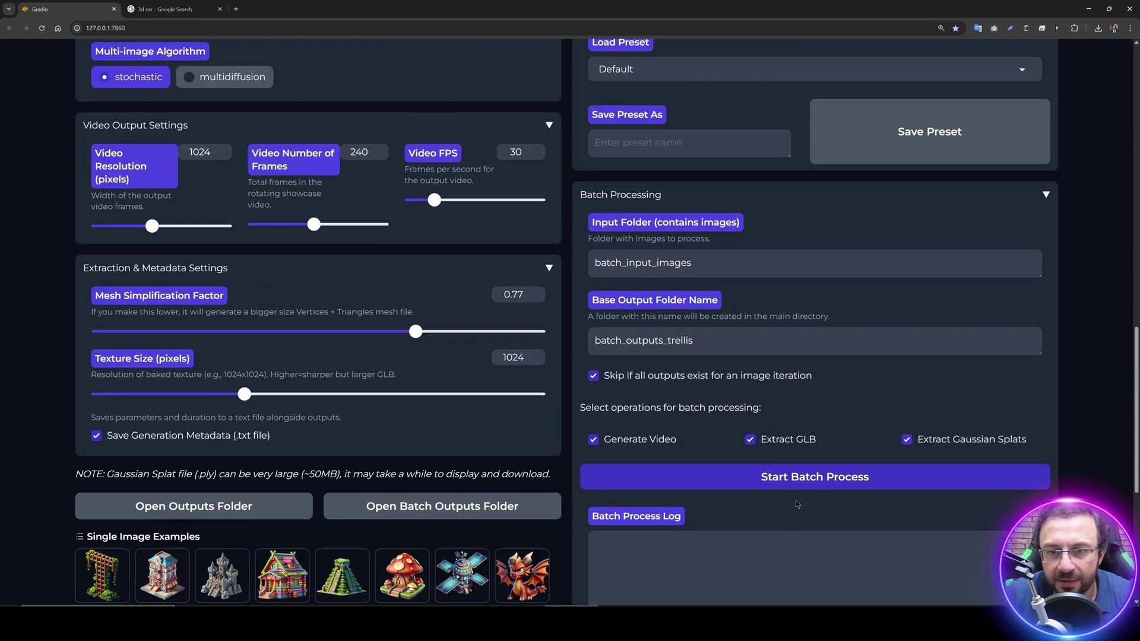
scroll(796, 500, "up", 15)
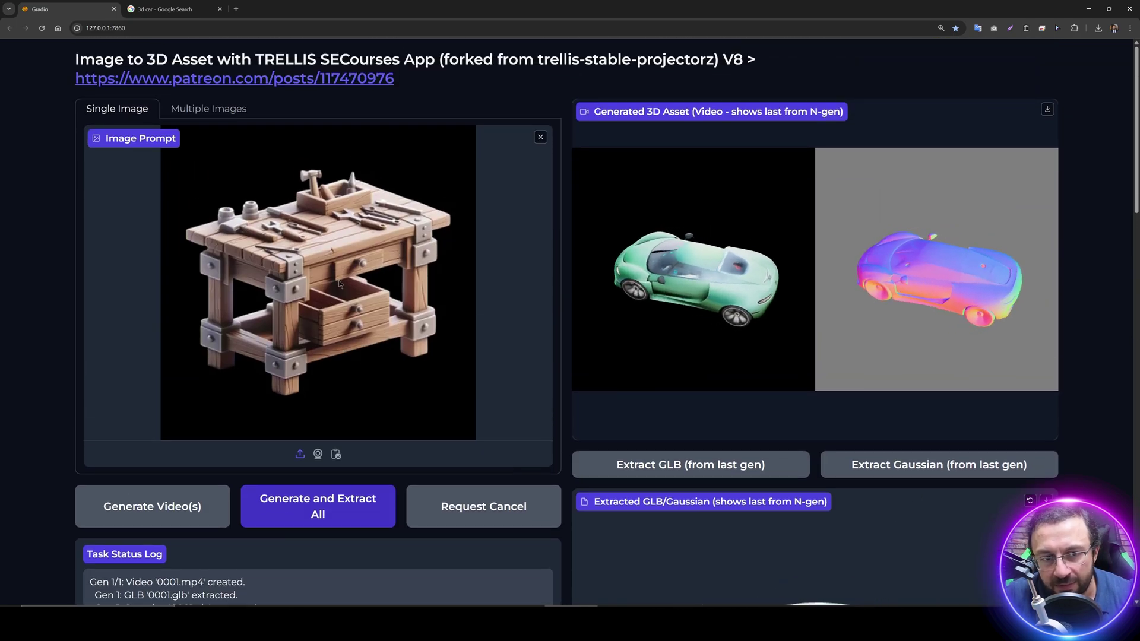
Set the Texture Size to 2048 pixels and the Mesh Simplification Factor to 0.7, and generate and extract all outputs
scroll(53, 334, "down", 14)
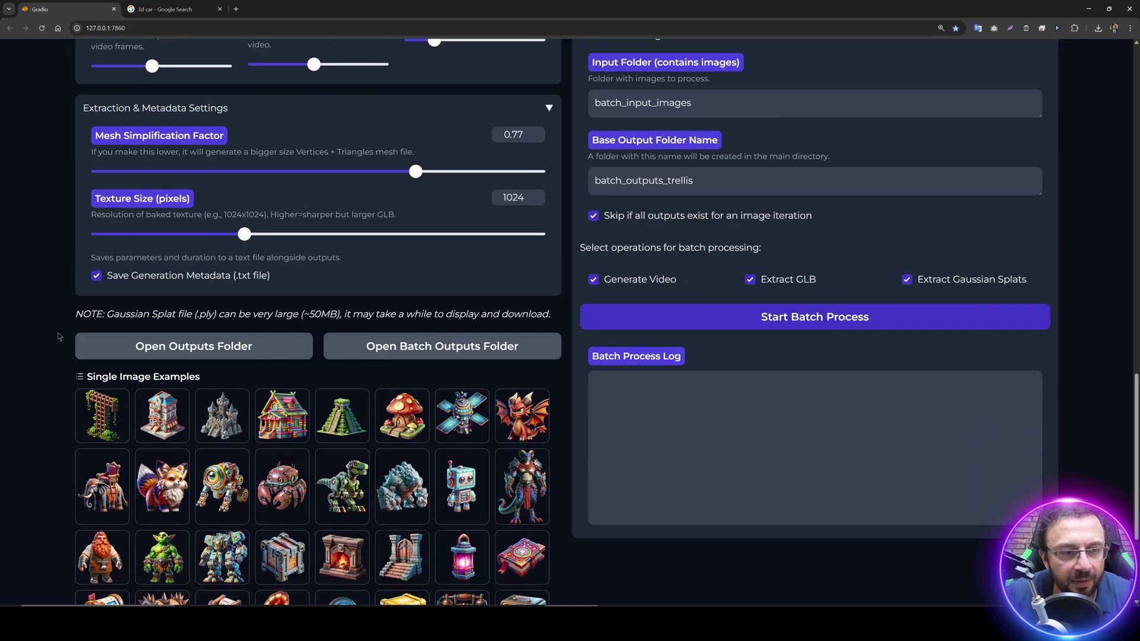
scroll(57, 336, "up", 2)
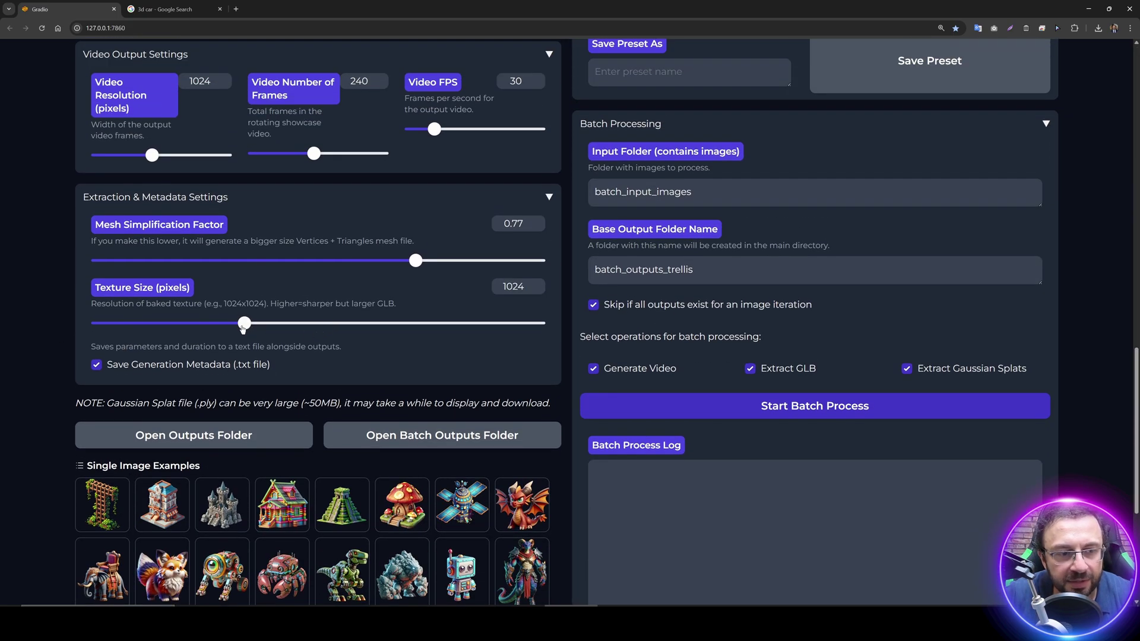
left_click_drag(244, 328, 525, 333)
left_click_drag(416, 262, 378, 263)
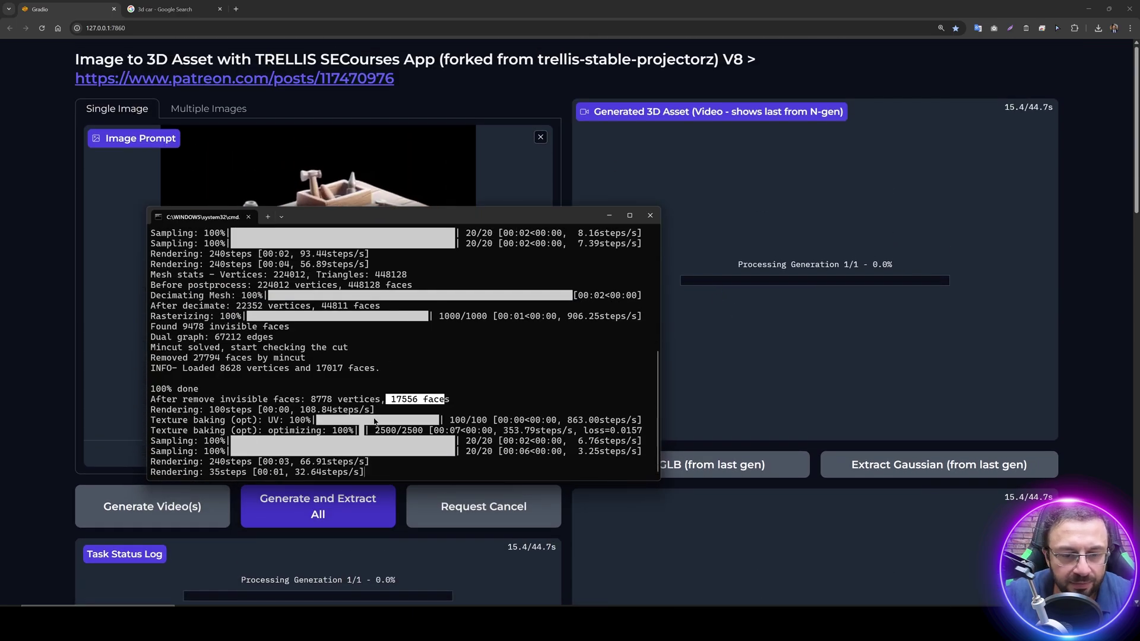
scroll(686, 191, "down", 5)
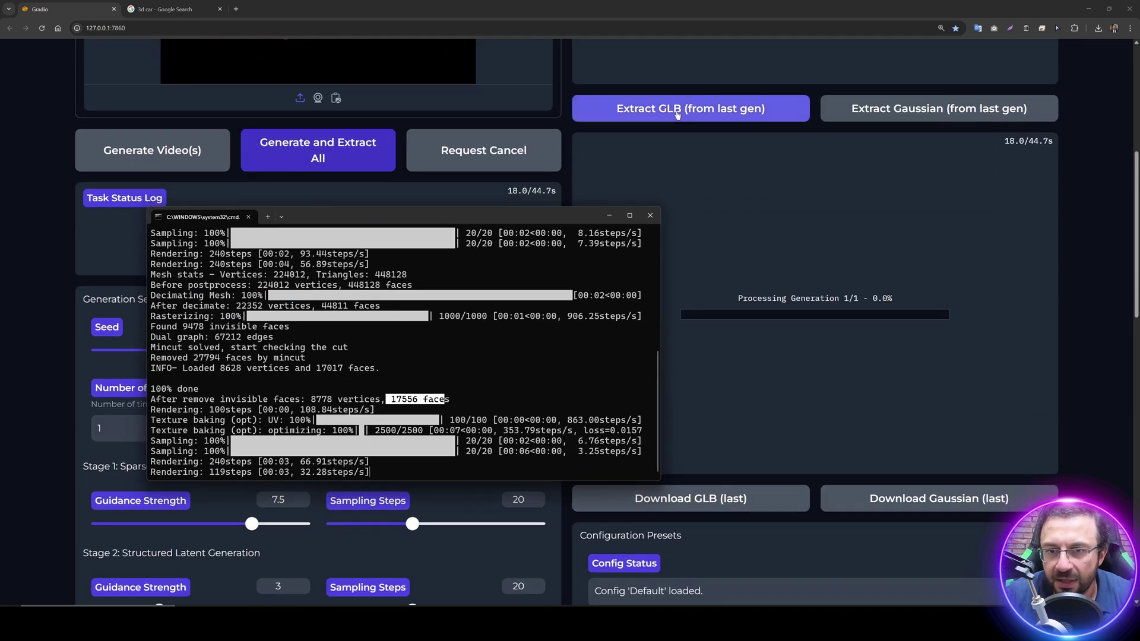
scroll(809, 407, "up", 5)
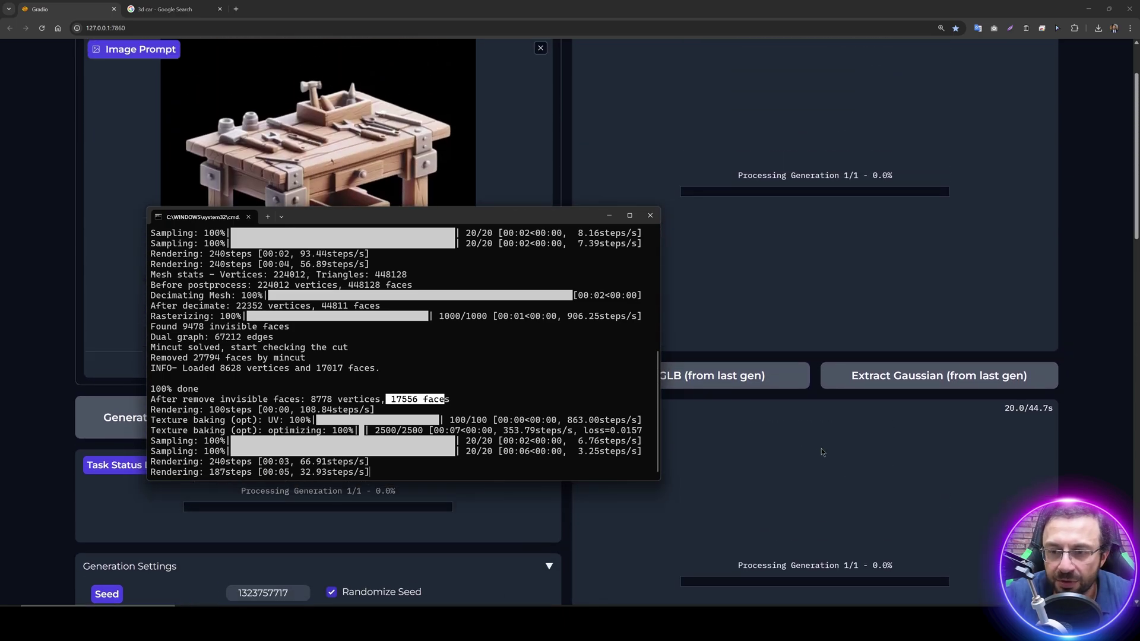
scroll(821, 453, "up", 1)
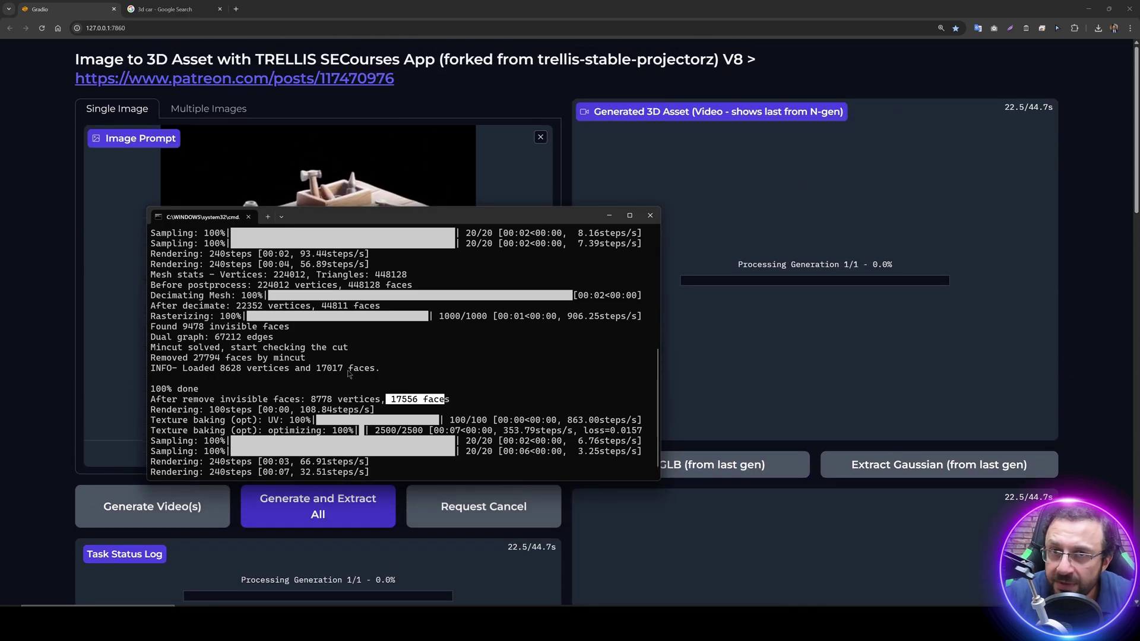
Open the outputs folder and look through its gaussian, glb, metadata and video subfolders
left_click(3, 308)
scroll(582, 472, "down", 15)
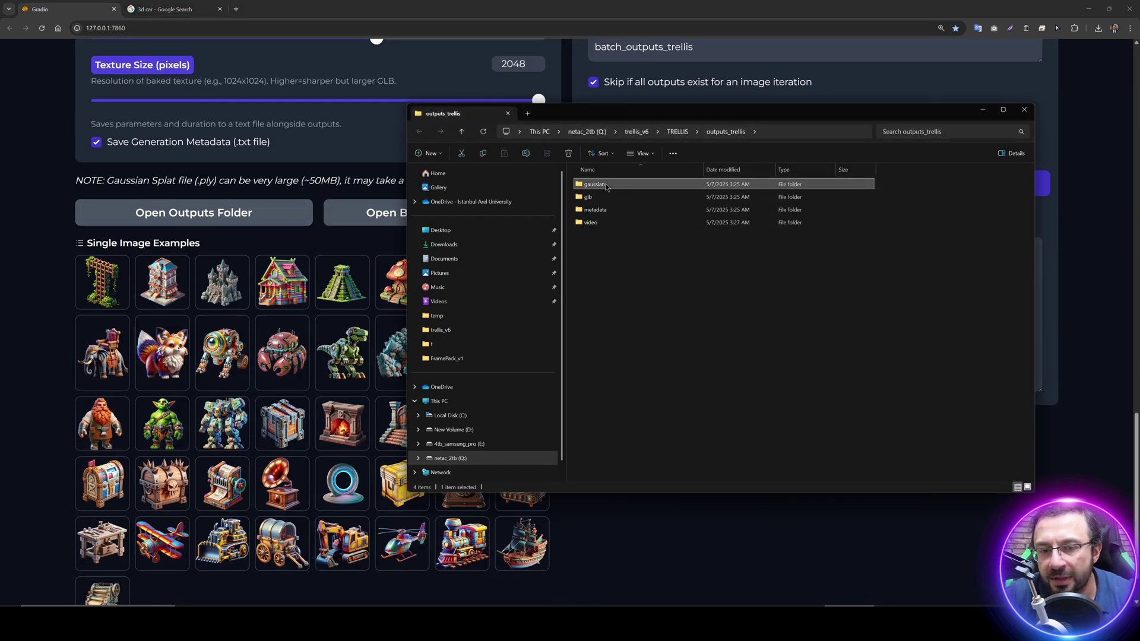
double_click(605, 185)
left_click(725, 131)
key("Down")
key("Return")
left_click(726, 132)
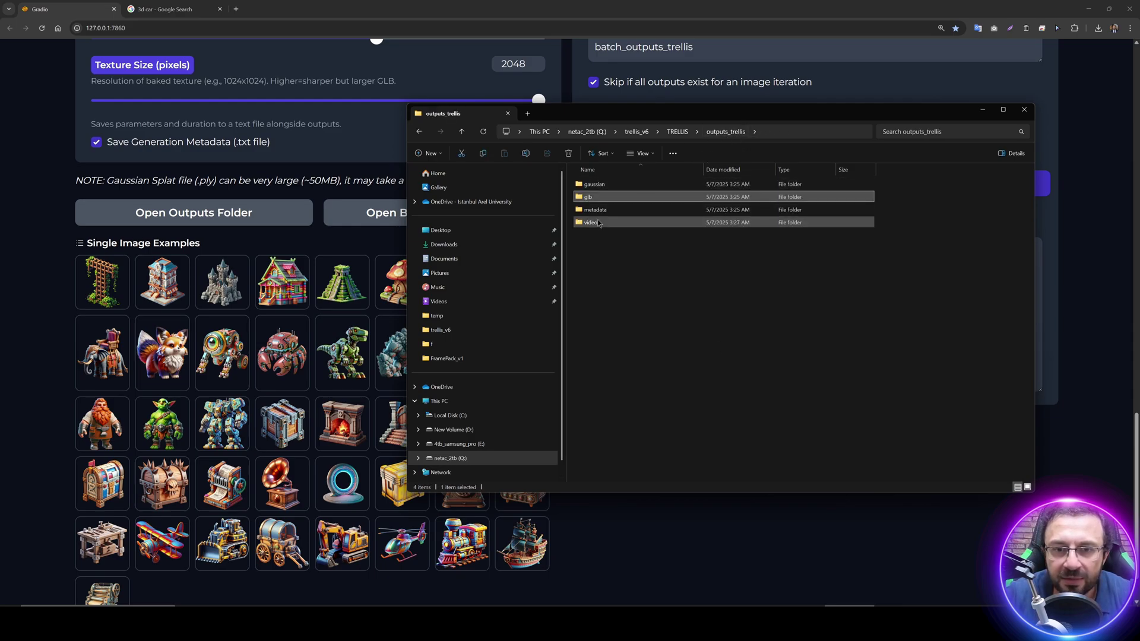
double_click(598, 210)
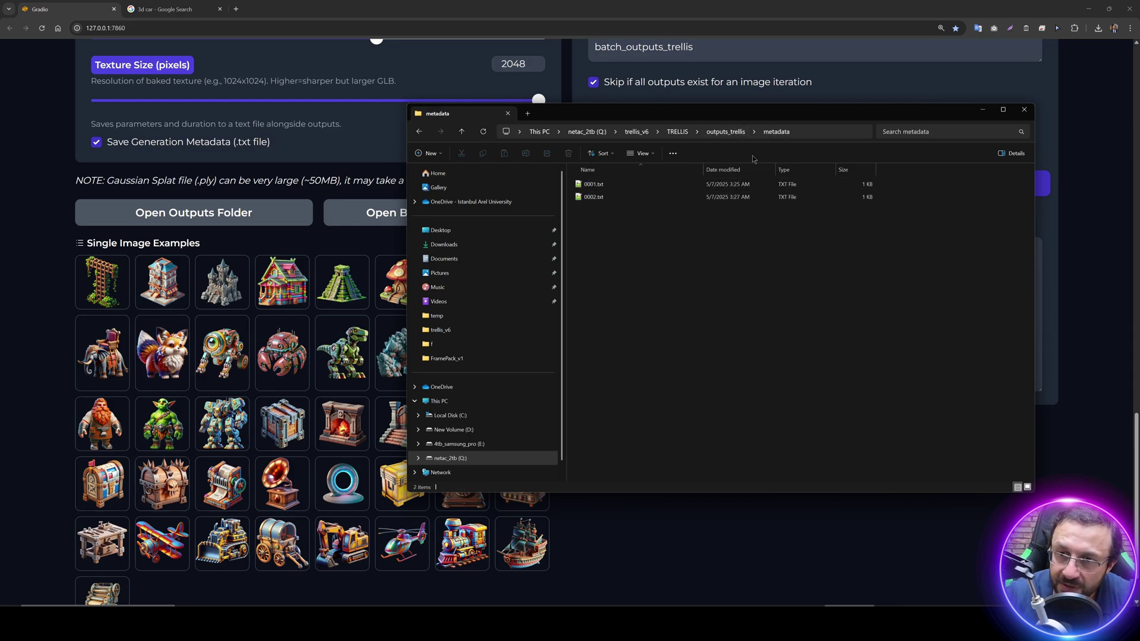
left_click(726, 132)
left_click(726, 131)
double_click(594, 208)
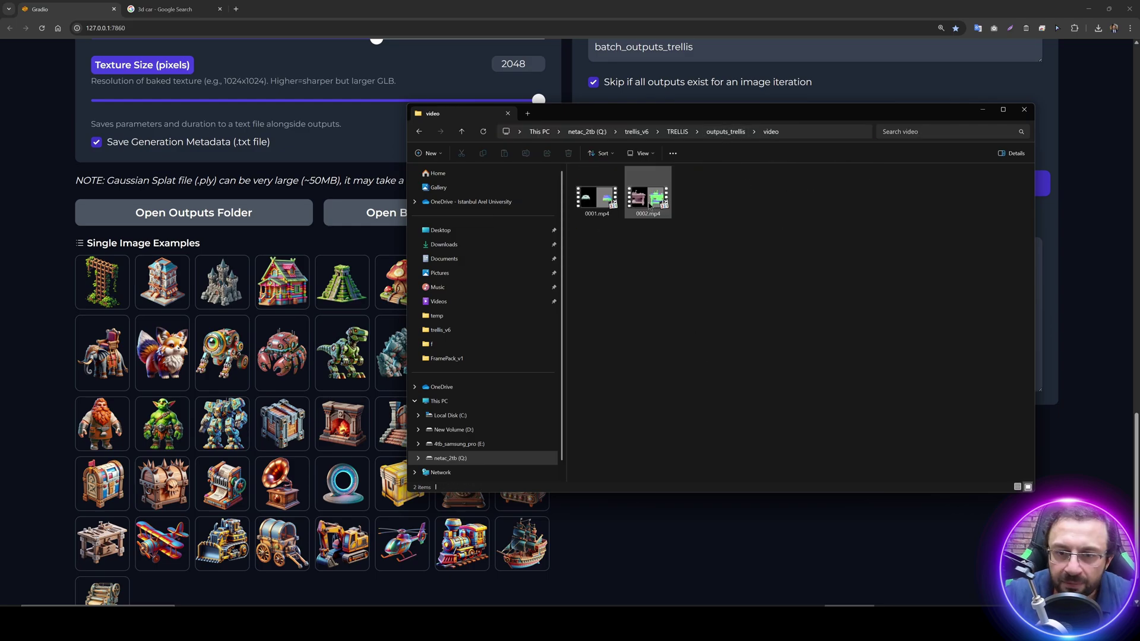
left_click(1079, 237)
Check the workbench's mesh statistics in the console, and compare its generated video with the image prompt at 175% page zoom
scroll(1078, 270, "up", 15)
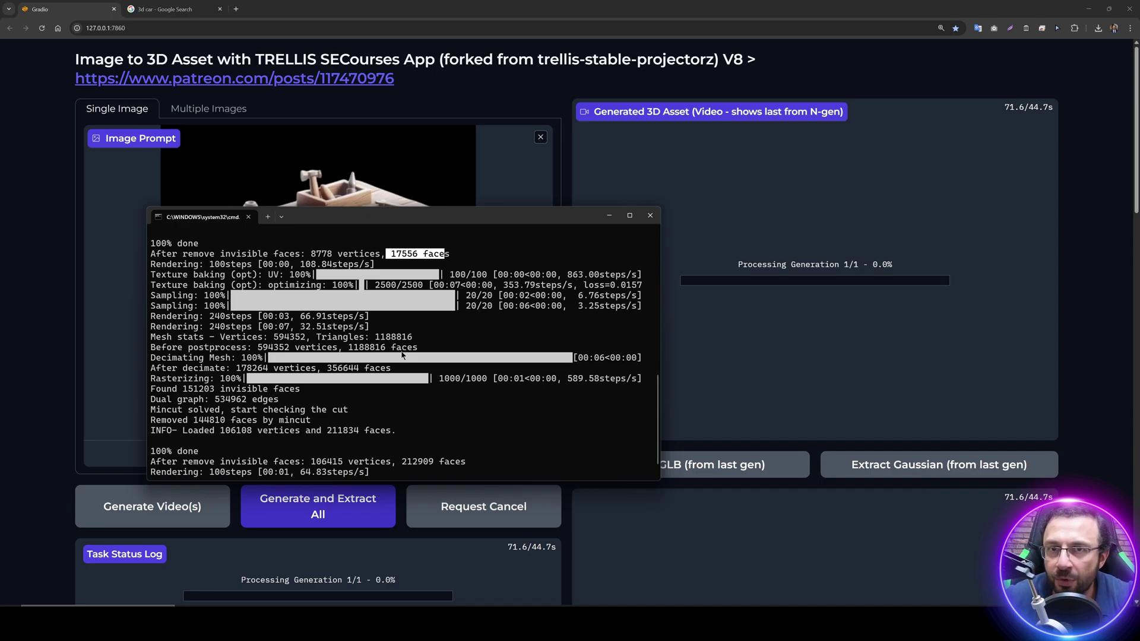
scroll(2, 392, "down", 3)
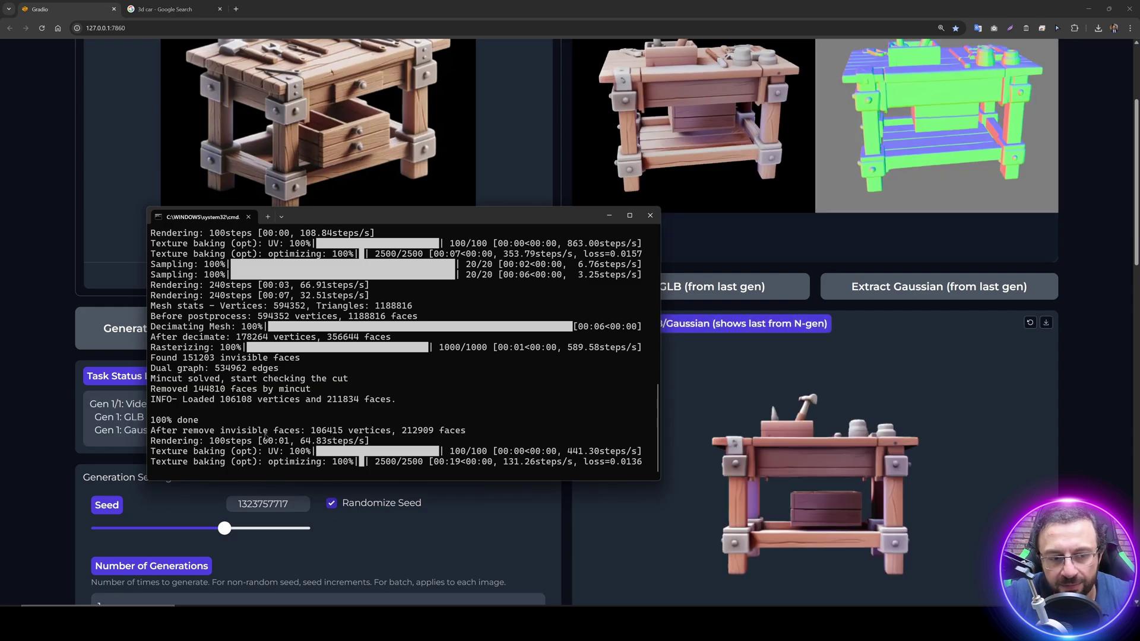
scroll(1028, 423, "up", 3)
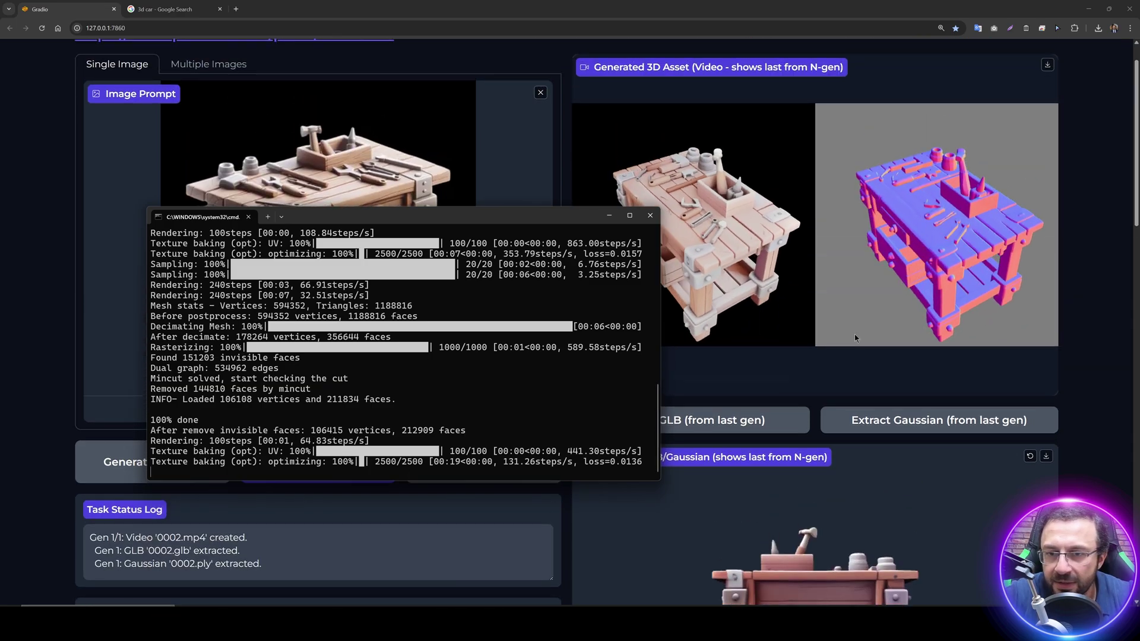
left_click(1028, 275)
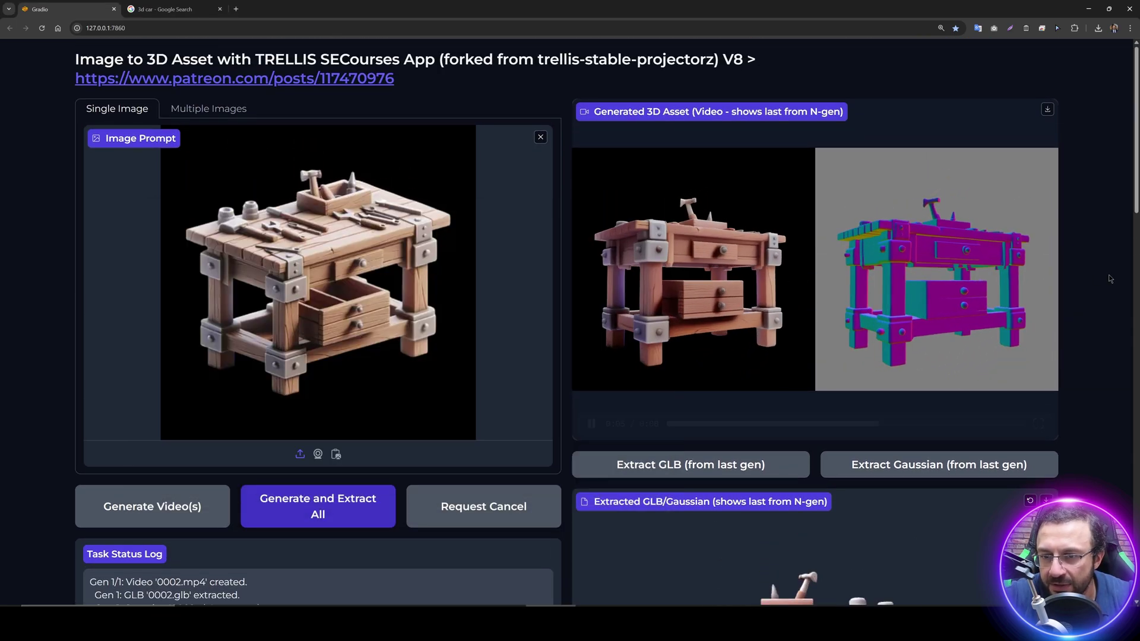
scroll(478, 366, "up", 1, "ctrl")
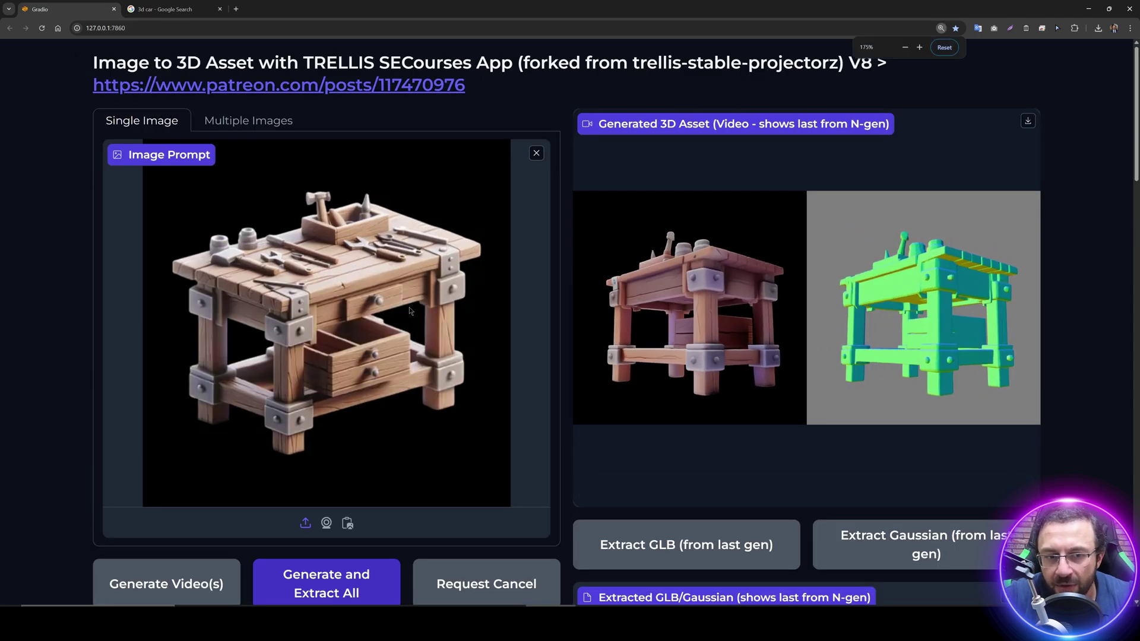
mouse_move(672, 294)
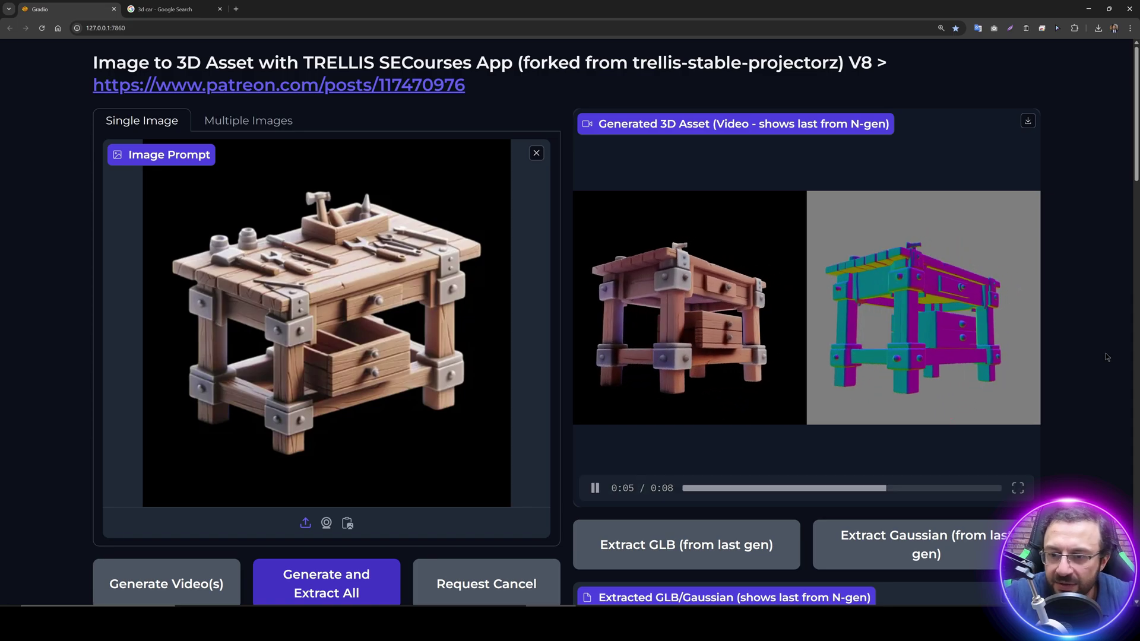
Inspect the extracted workbench model from several angles and close up, and review the extraction settings used for it
scroll(700, 356, "down", 5)
left_click_drag(697, 372, 844, 282)
scroll(1095, 448, "down", 6)
scroll(1096, 448, "down", 8)
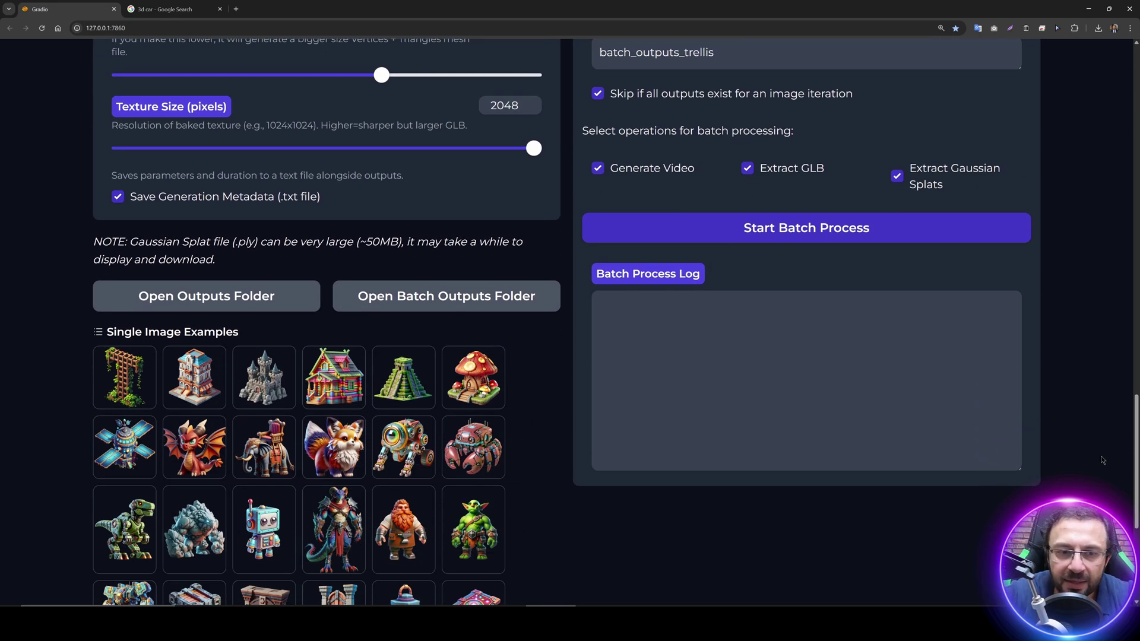
scroll(1102, 457, "up", 5)
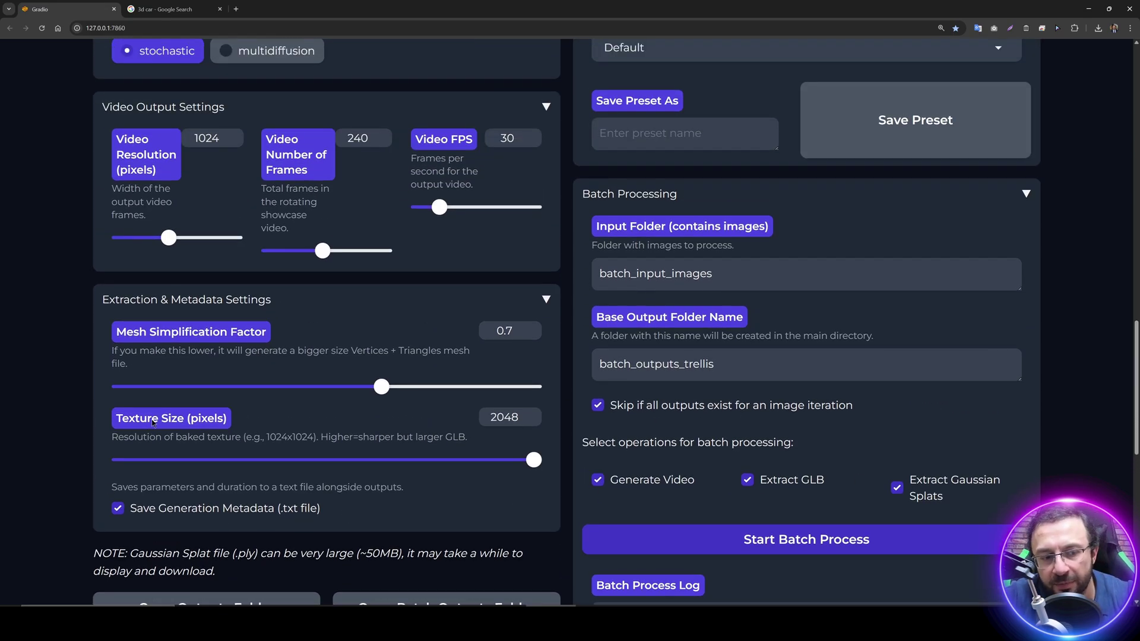
scroll(981, 402, "up", 10)
left_click_drag(979, 398, 861, 353)
scroll(879, 347, "up", 5)
scroll(894, 347, "down", 5)
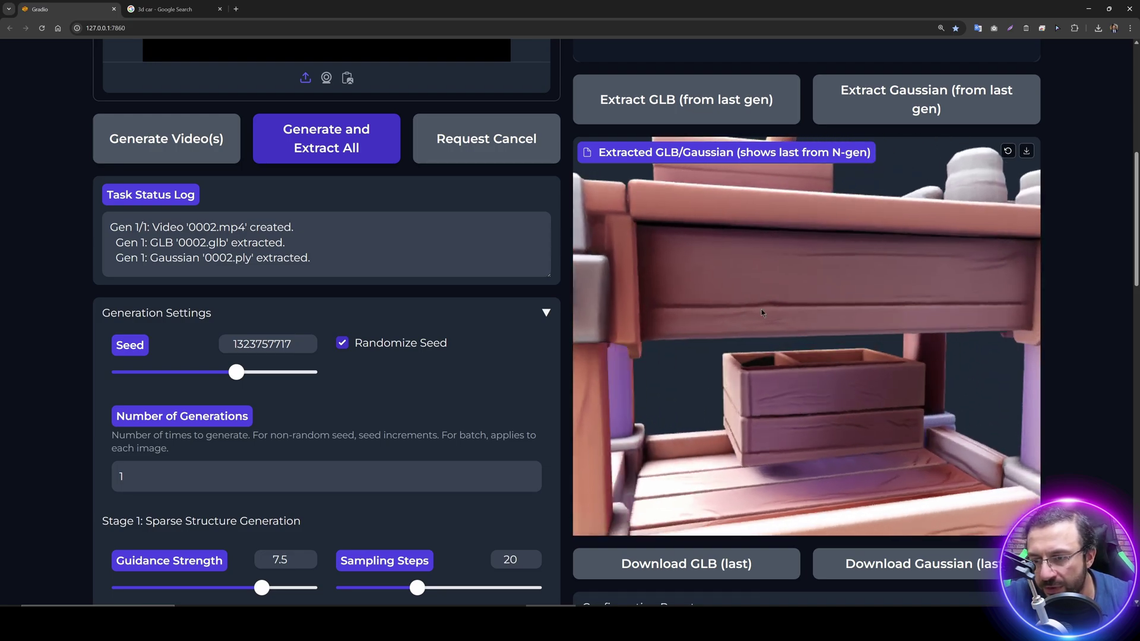
left_click_drag(771, 314, 712, 344)
scroll(365, 385, "up", 8)
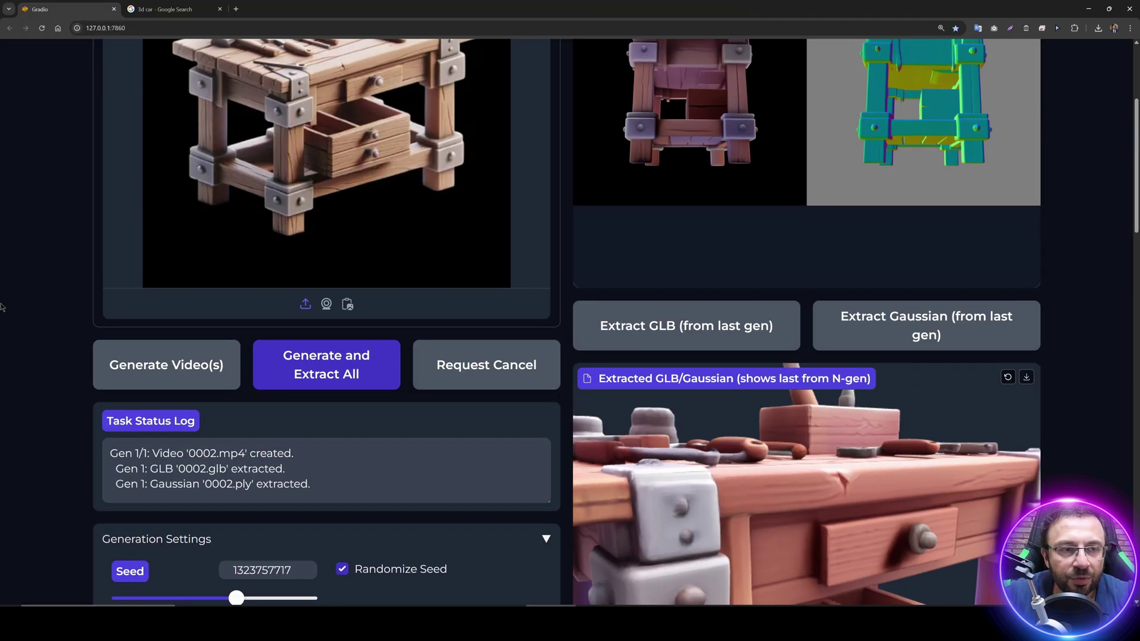
Switch to multiple-image input and load the three-view mushroom character from the Multi Image Examples
left_click(249, 121)
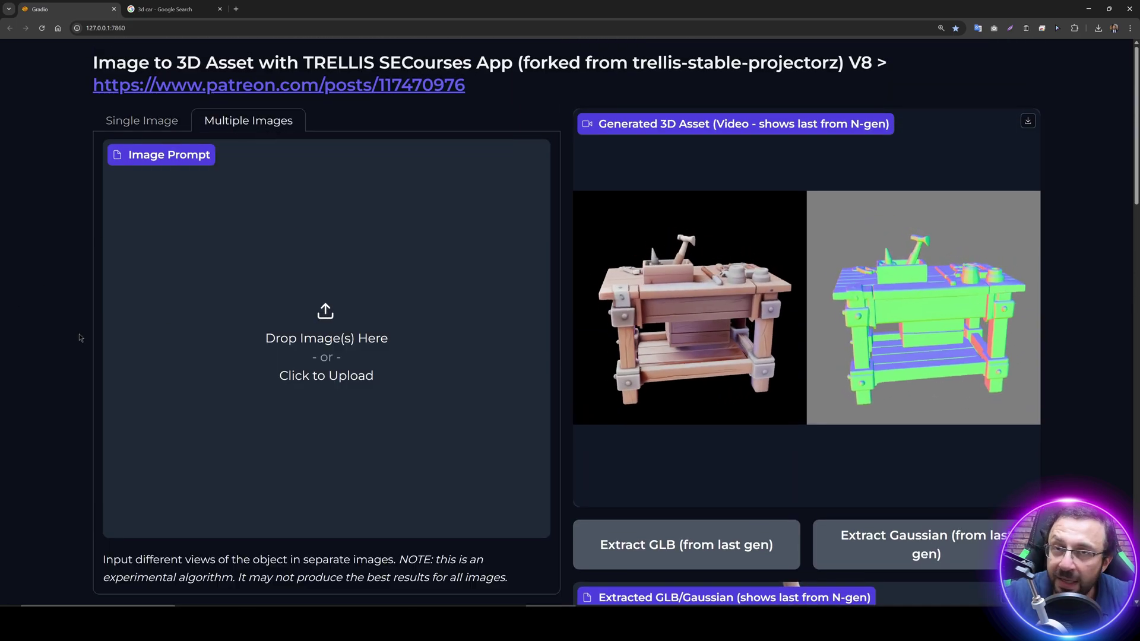
scroll(83, 345, "down", 15)
scroll(134, 355, "down", 7)
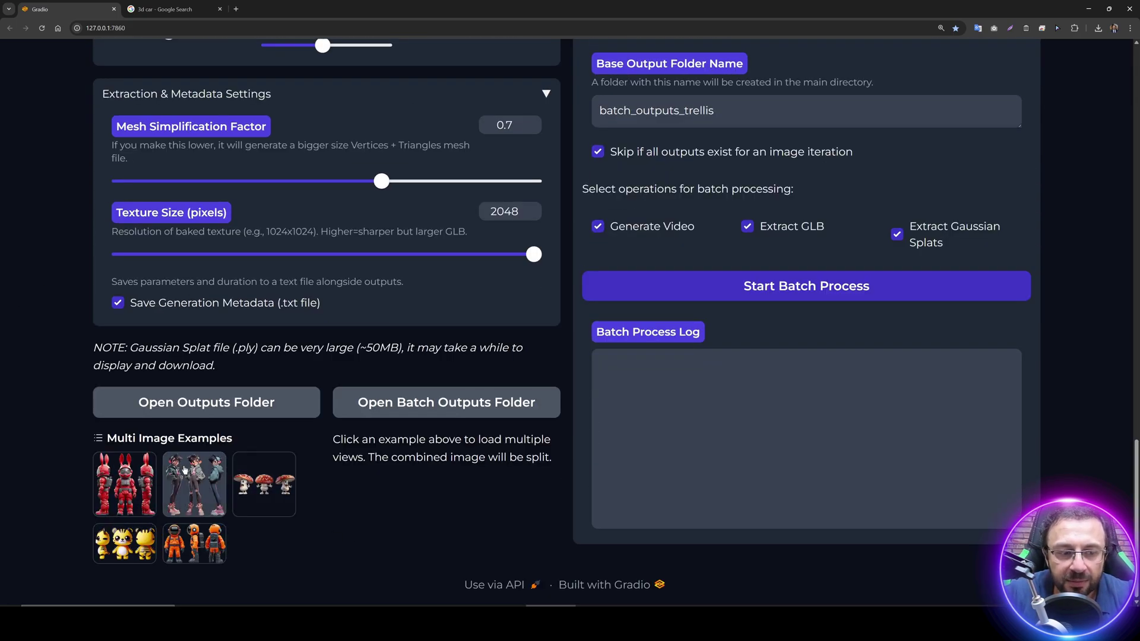
scroll(312, 493, "up", 8)
scroll(310, 487, "up", 10)
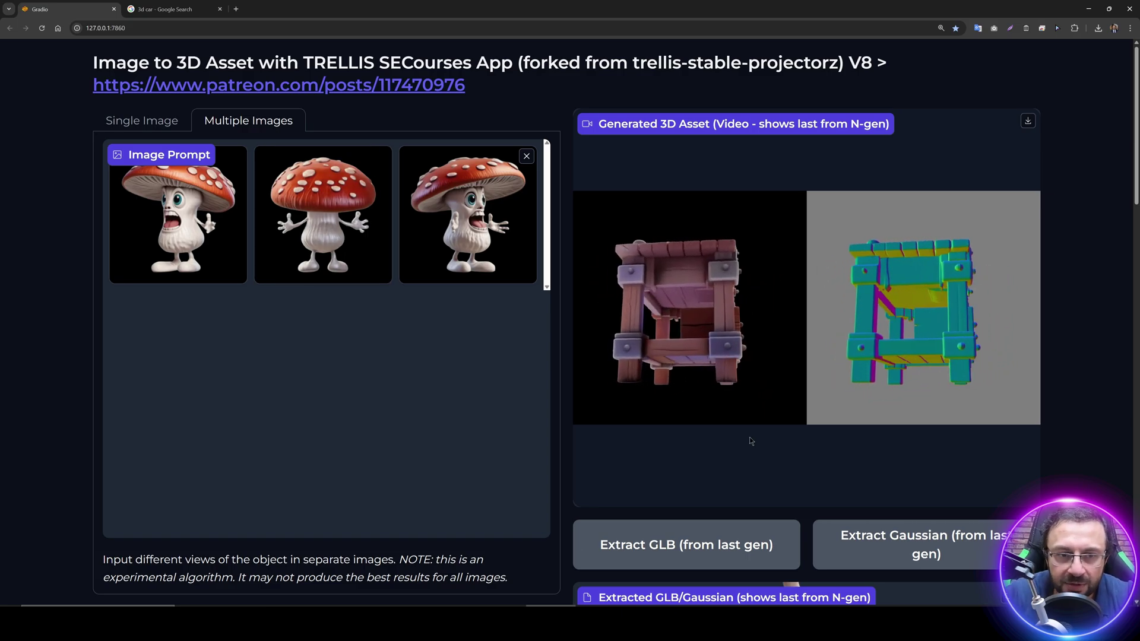
Generate and extract all outputs from the three mushroom views
scroll(341, 240, "down", 7)
left_click(336, 240)
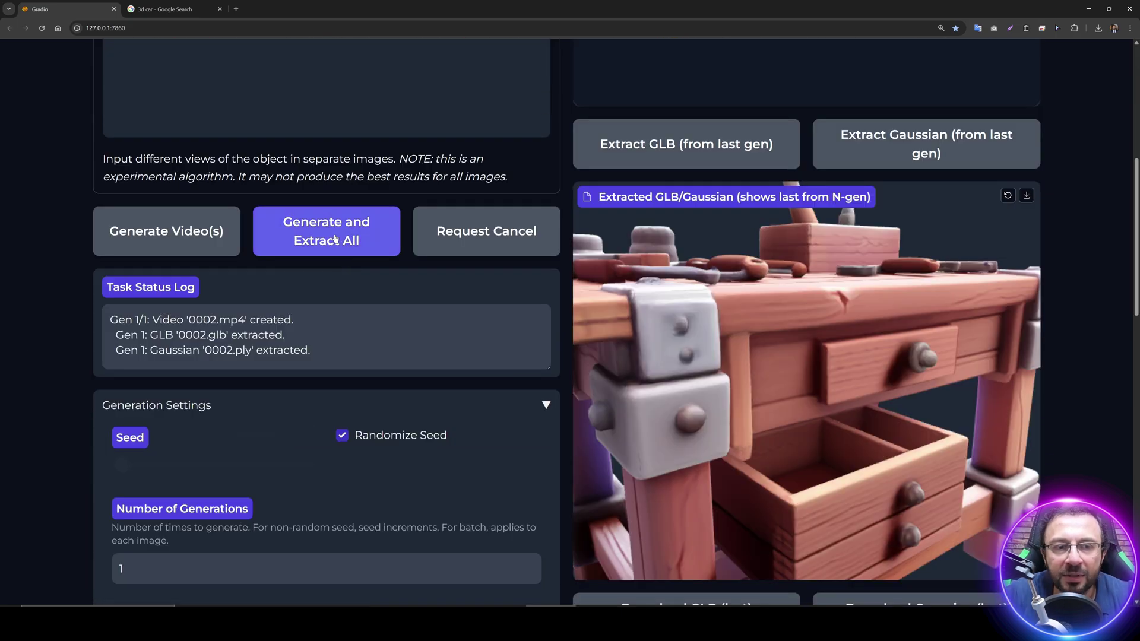
scroll(43, 357, "up", 7)
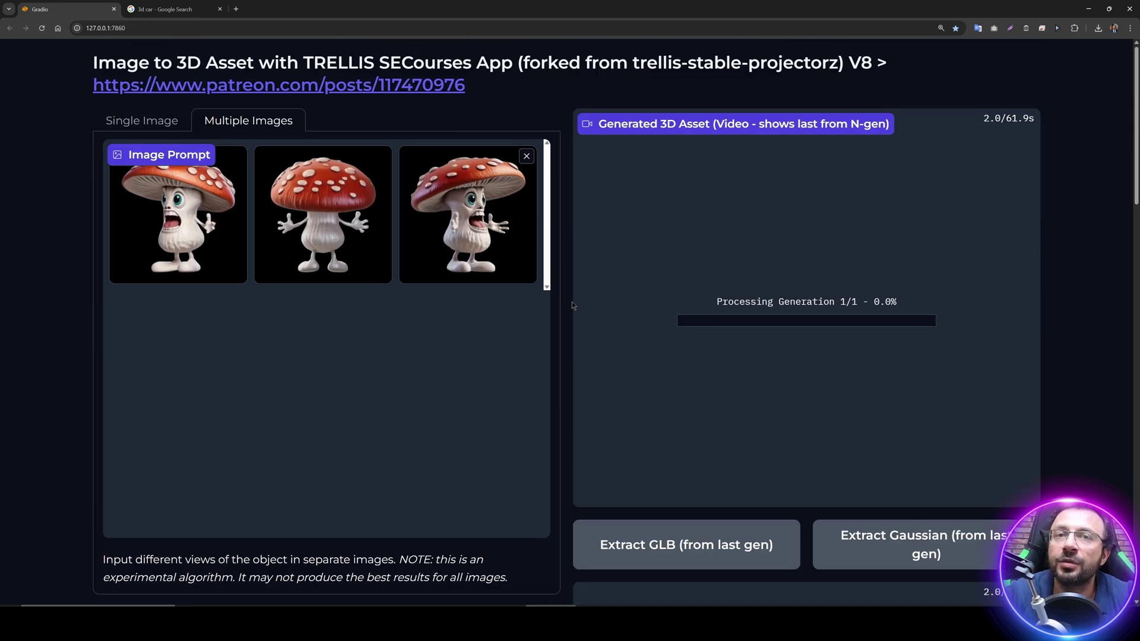
Bring up the TRELLIS console and place the nvitop GPU monitor beside it to examine memory usage during generation
key("alt+Tab")
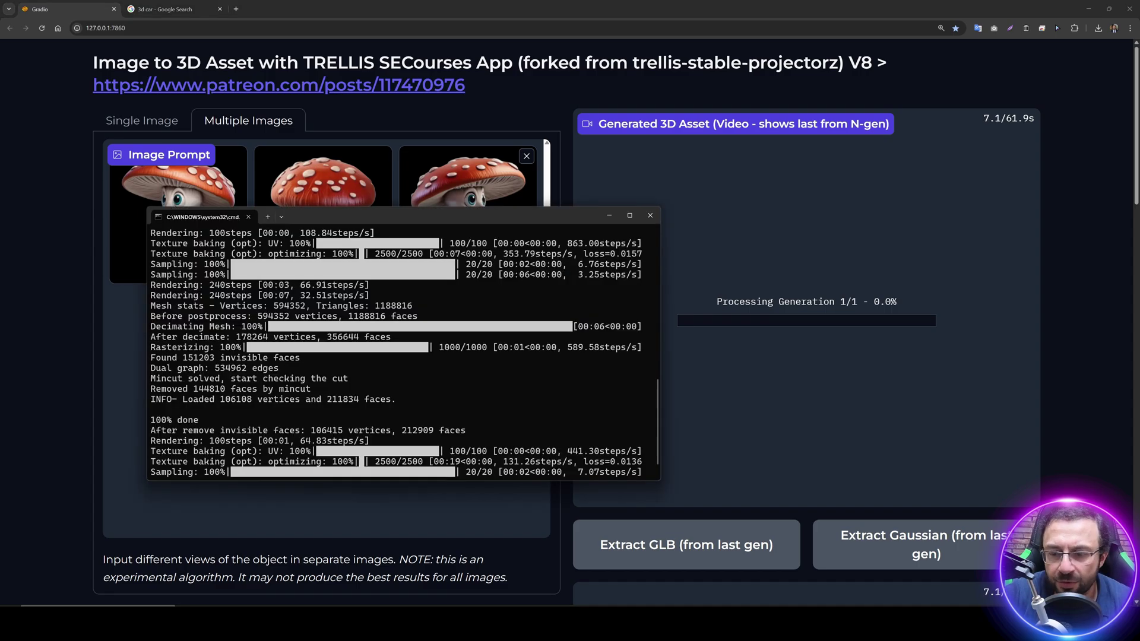
left_click_drag(264, 201, 815, 202)
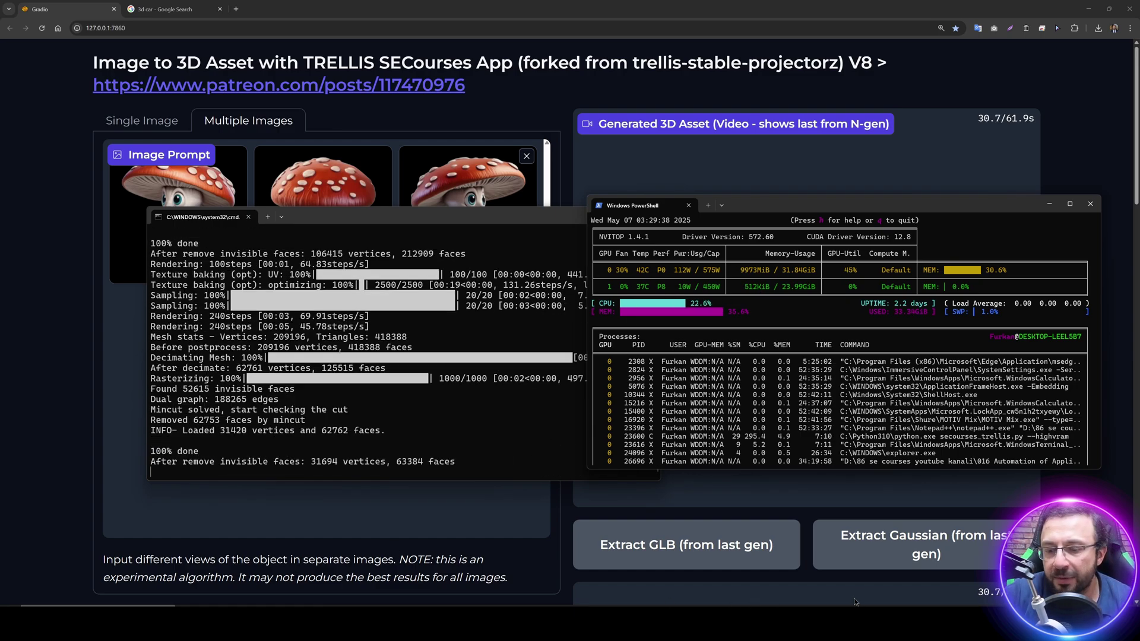
Open Massed_Compute_Instructions_READ.txt from the trellis_v6 folder, accept reloading the modified script, and highlight the Massed Compute tutorial's start time
key("alt+Tab")
left_click(568, 384)
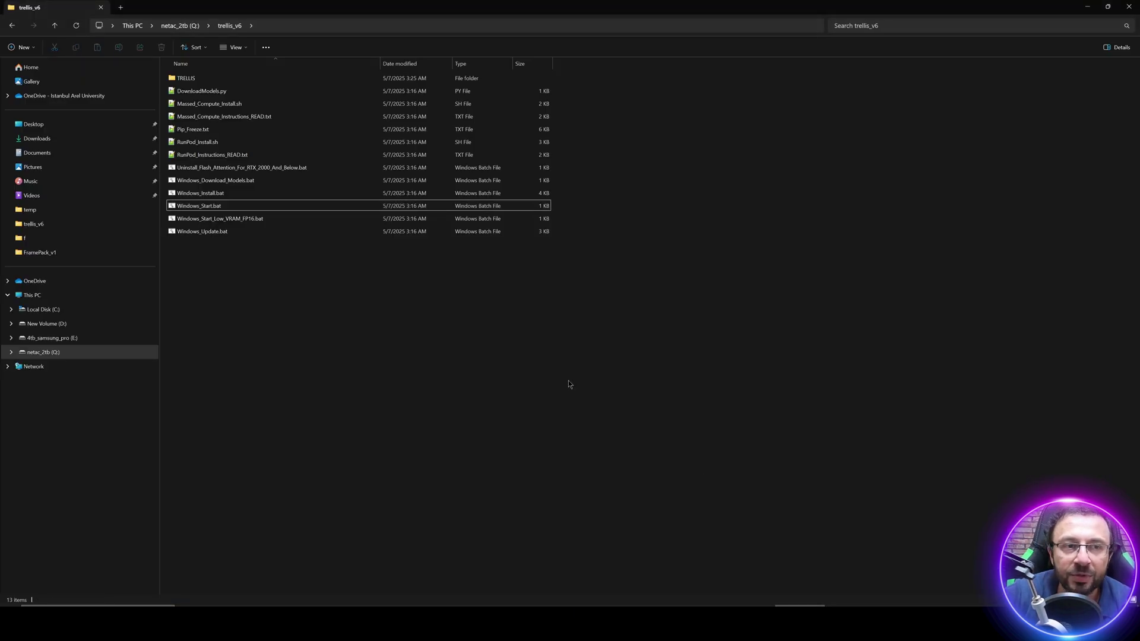
left_click(210, 156)
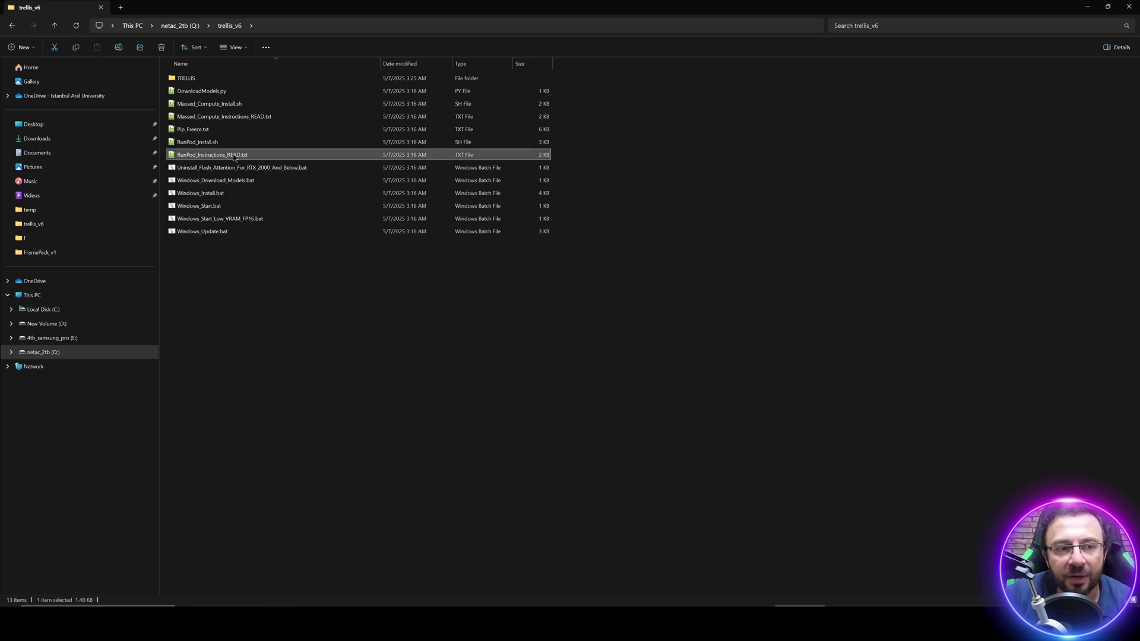
left_click(297, 117)
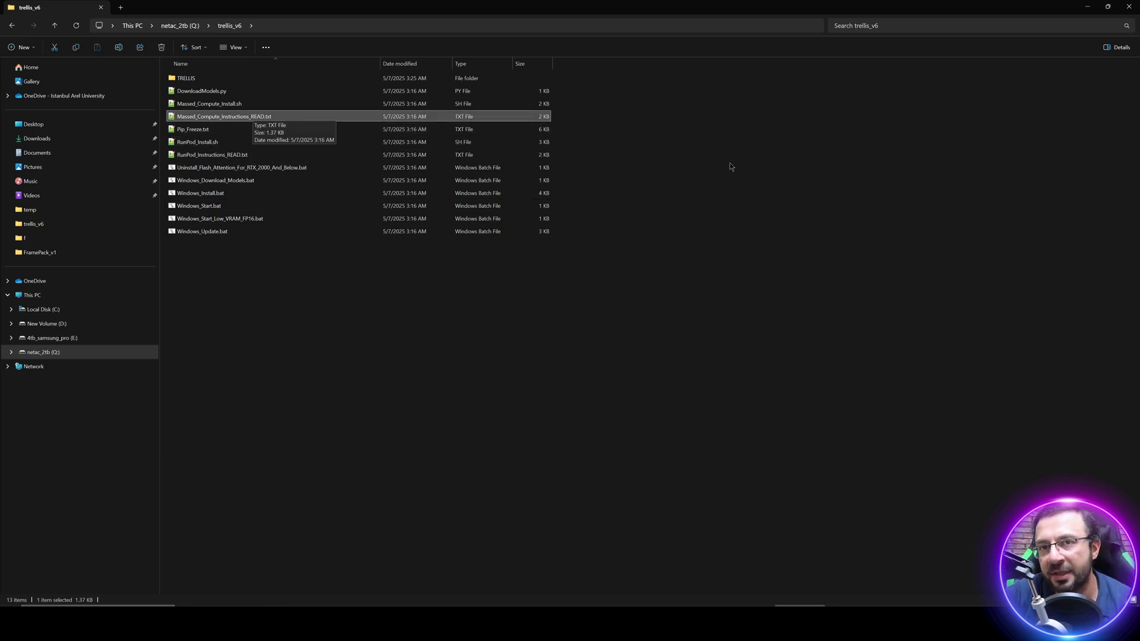
left_click(1087, 7)
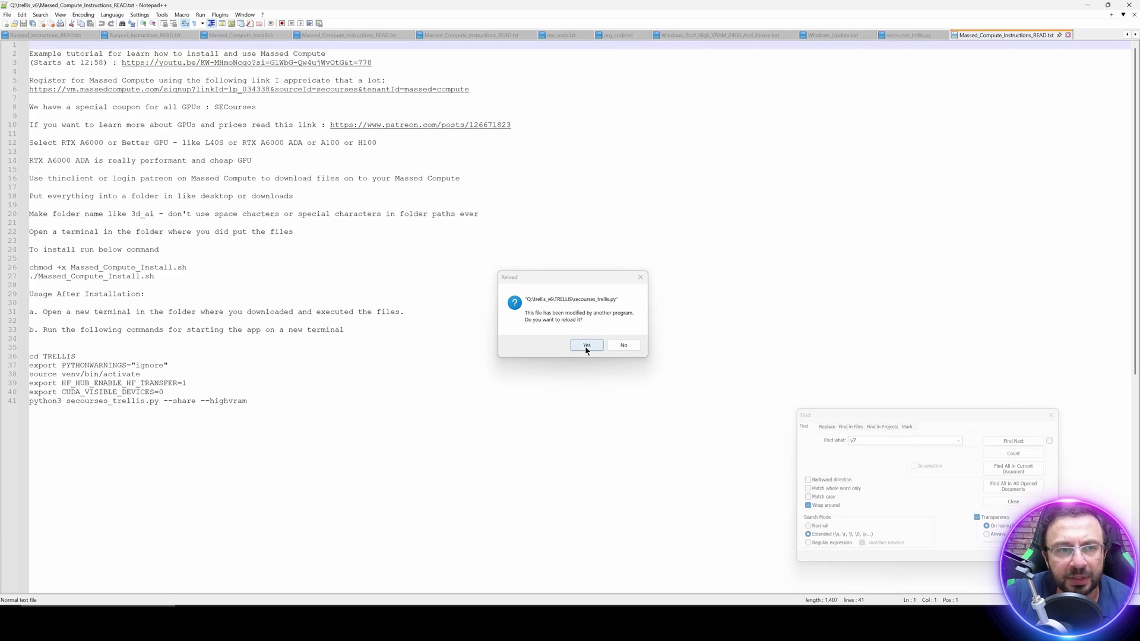
left_click(586, 346)
scroll(323, 138, "up", 3, "ctrl")
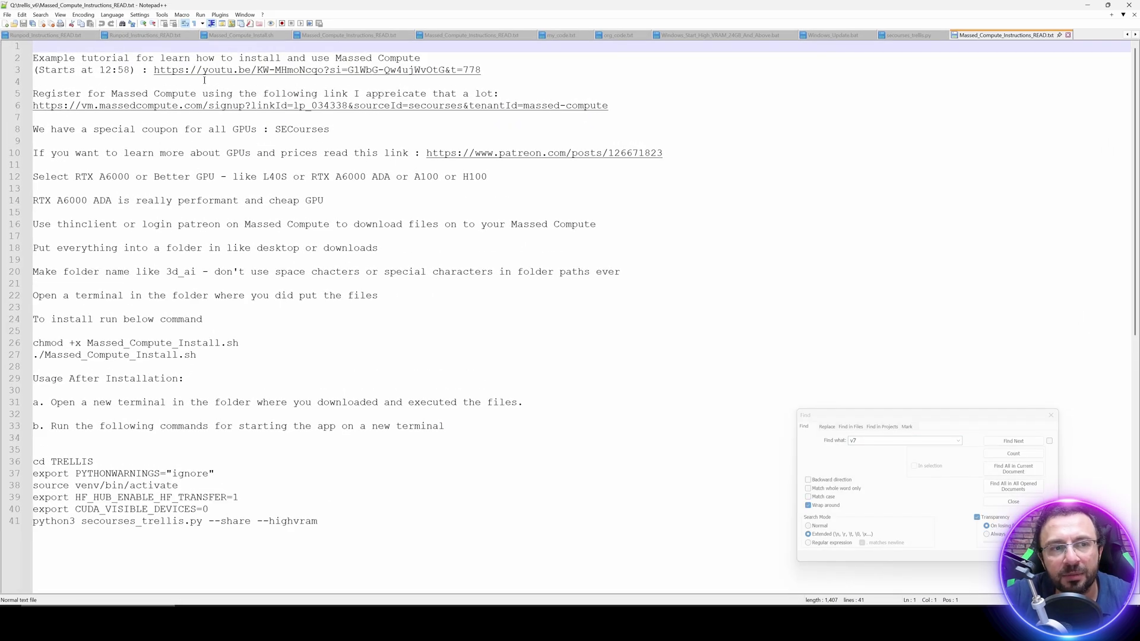
left_click_drag(131, 70, 99, 71)
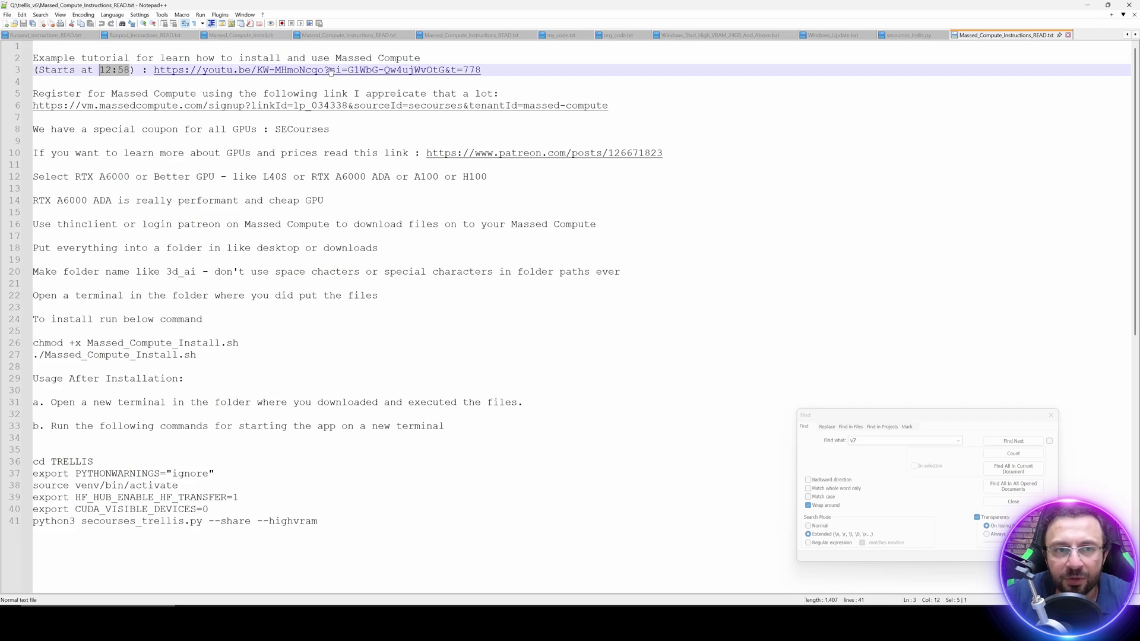
left_click(1087, 5)
Open RunPod_Instructions_READ.txt from the same folder and highlight the start time of the RunPod tutorial
double_click(209, 156)
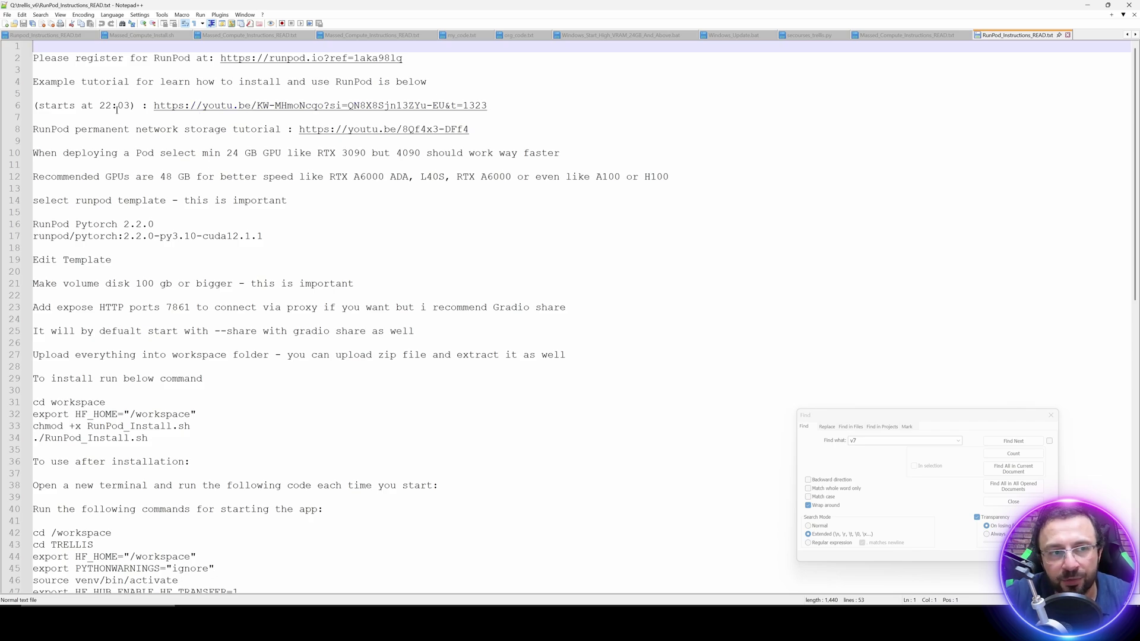
left_click_drag(131, 106, 109, 111)
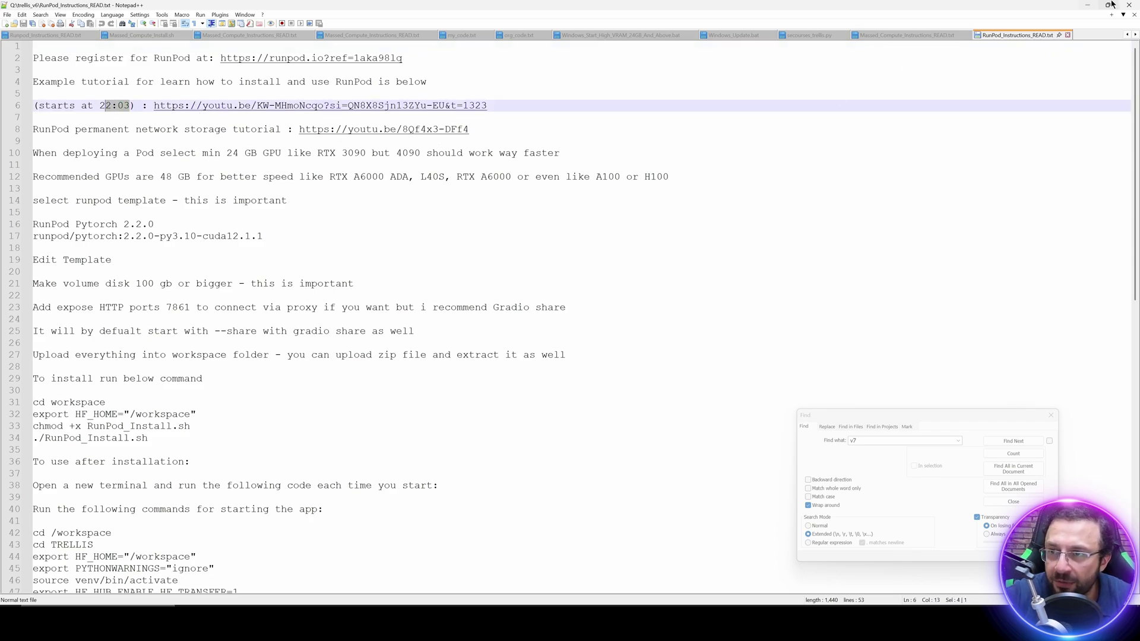
left_click(1090, 5)
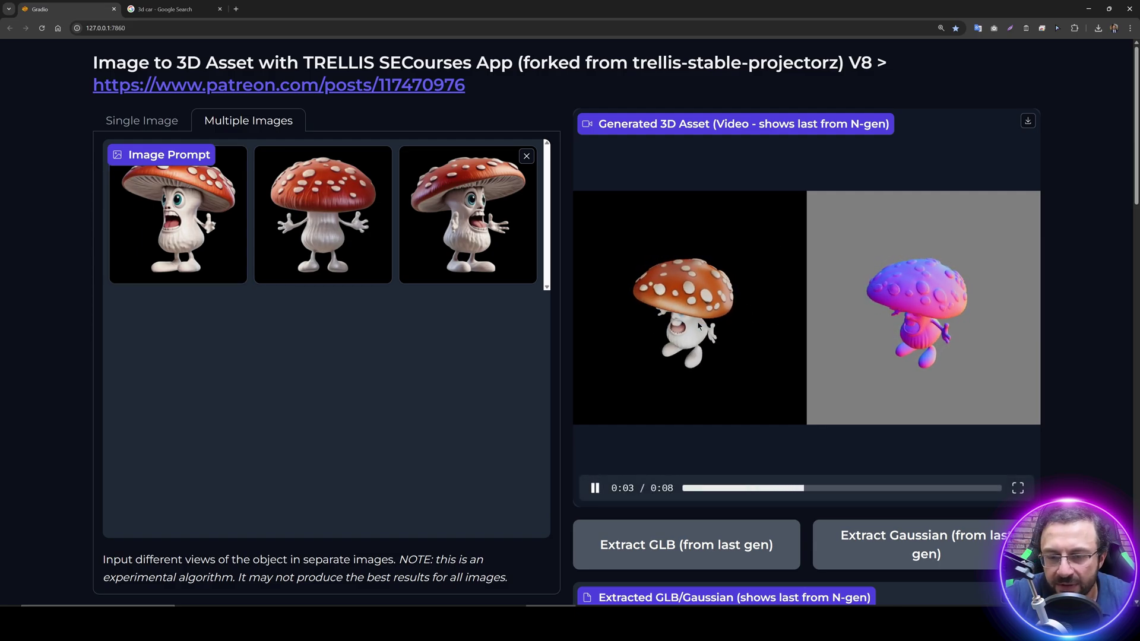
Examine the extracted mushroom character in the TRELLIS web app from behind and from the front, including close up
scroll(1116, 422, "down", 6)
scroll(1116, 423, "down", 3)
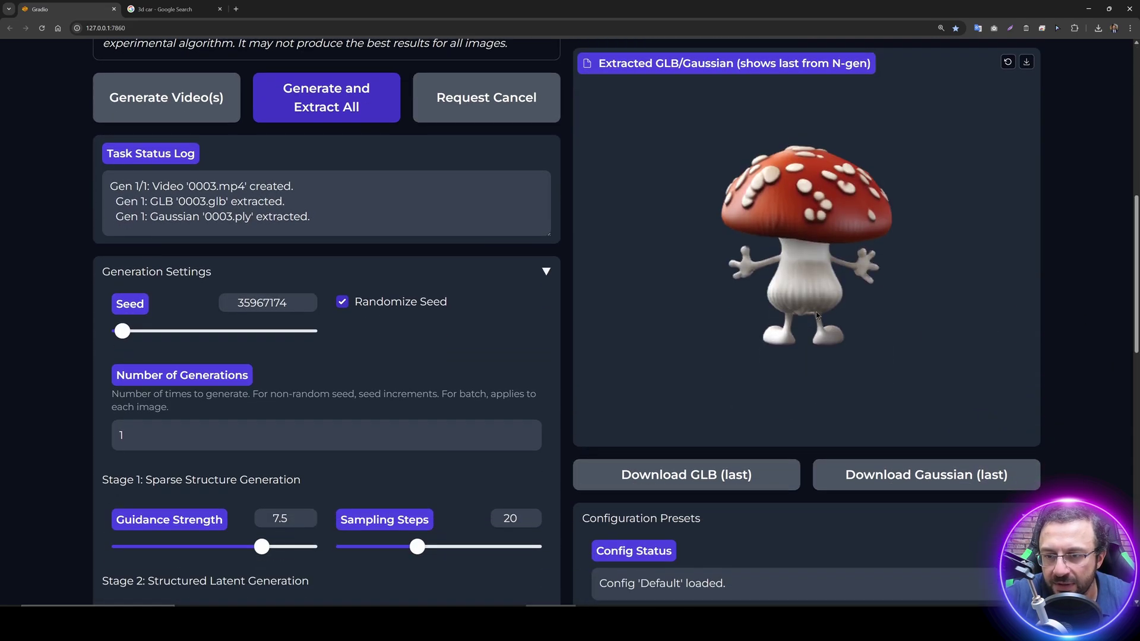
left_click_drag(810, 312, 819, 254)
scroll(769, 174, "up", 2)
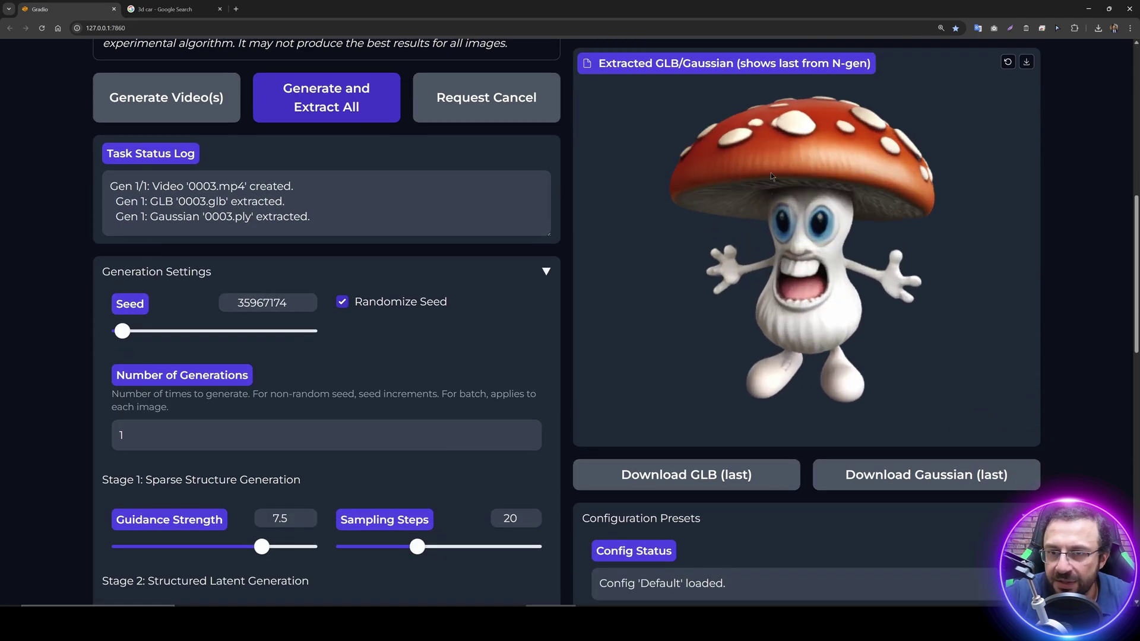
left_click_drag(835, 197, 784, 213)
scroll(1128, 331, "up", 8)
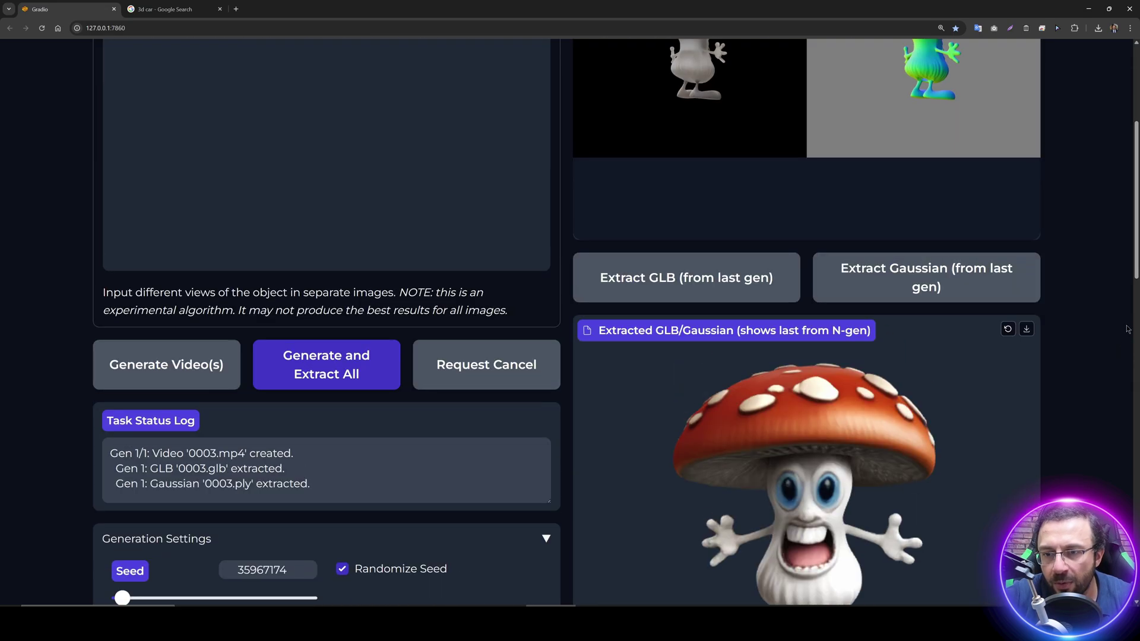
scroll(1047, 346, "down", 10)
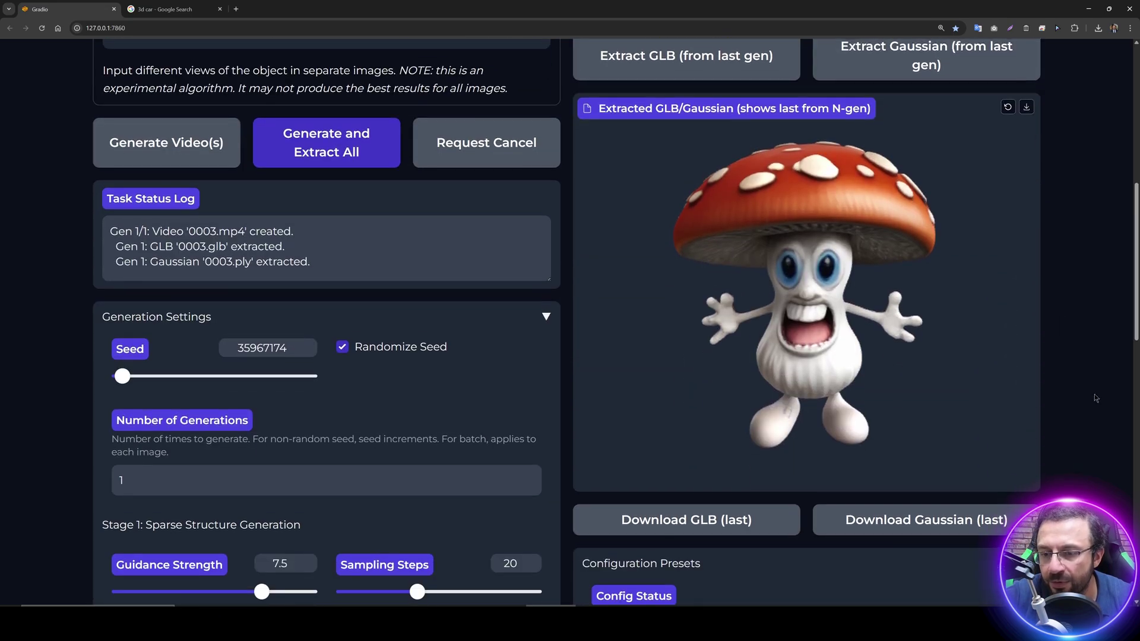
scroll(1084, 389, "up", 4)
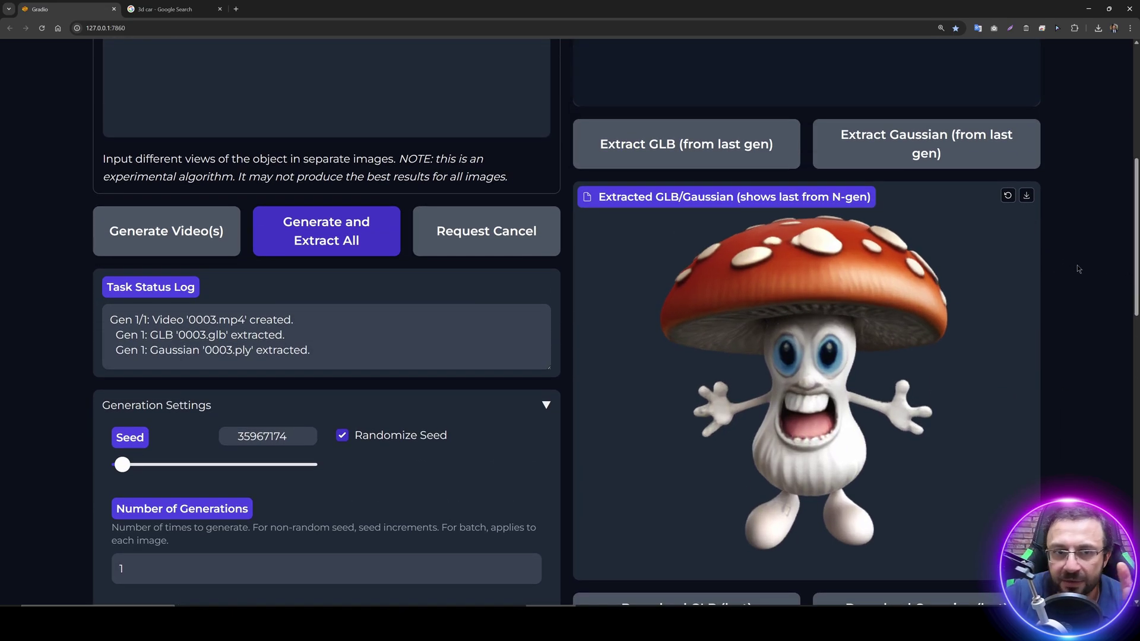
Open the Patreon post linked in the app's title and review its TRELLIS description, latest zip file and 7 May 2025 update notes
scroll(1066, 263, "up", 7)
left_click(279, 85)
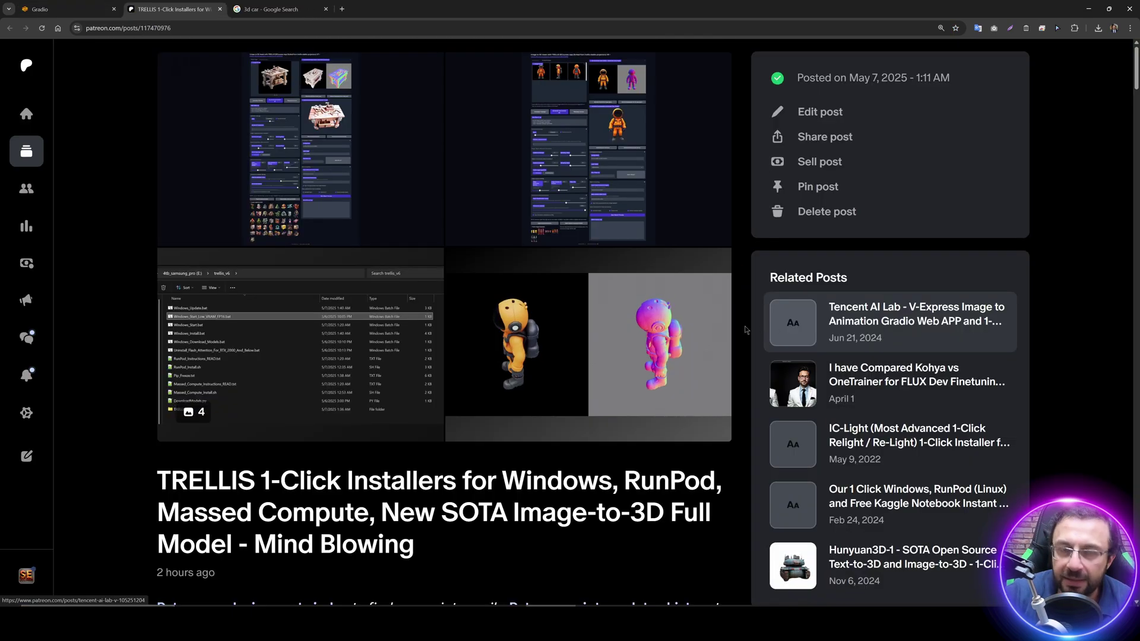
scroll(540, 334, "down", 8)
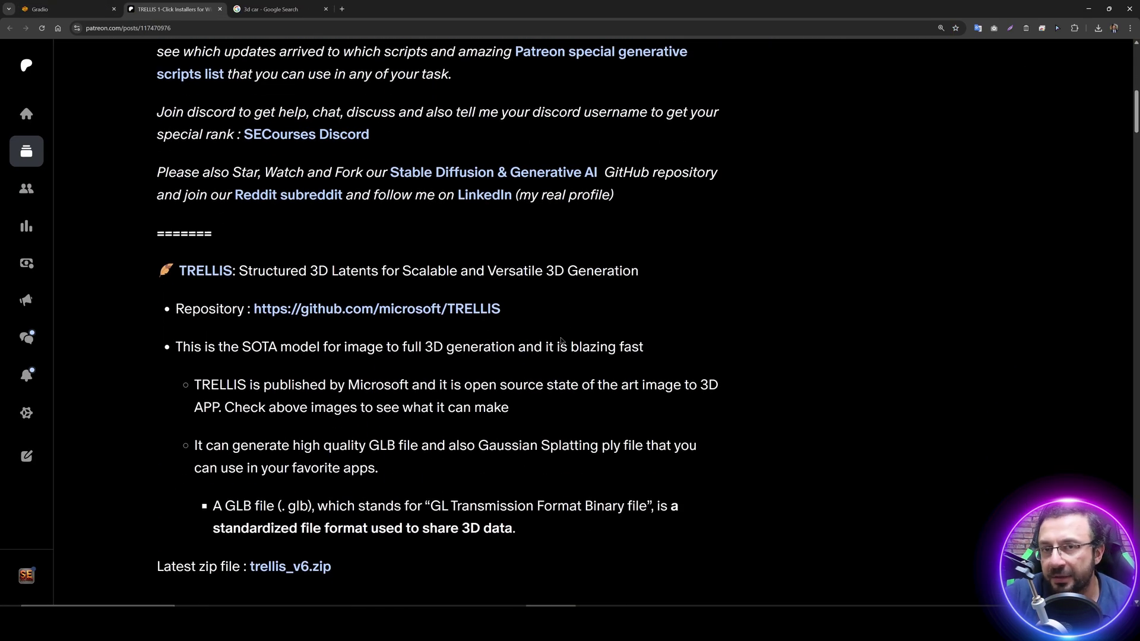
scroll(584, 341, "down", 2)
scroll(587, 340, "down", 2)
scroll(586, 335, "up", 1)
scroll(529, 333, "down", 1)
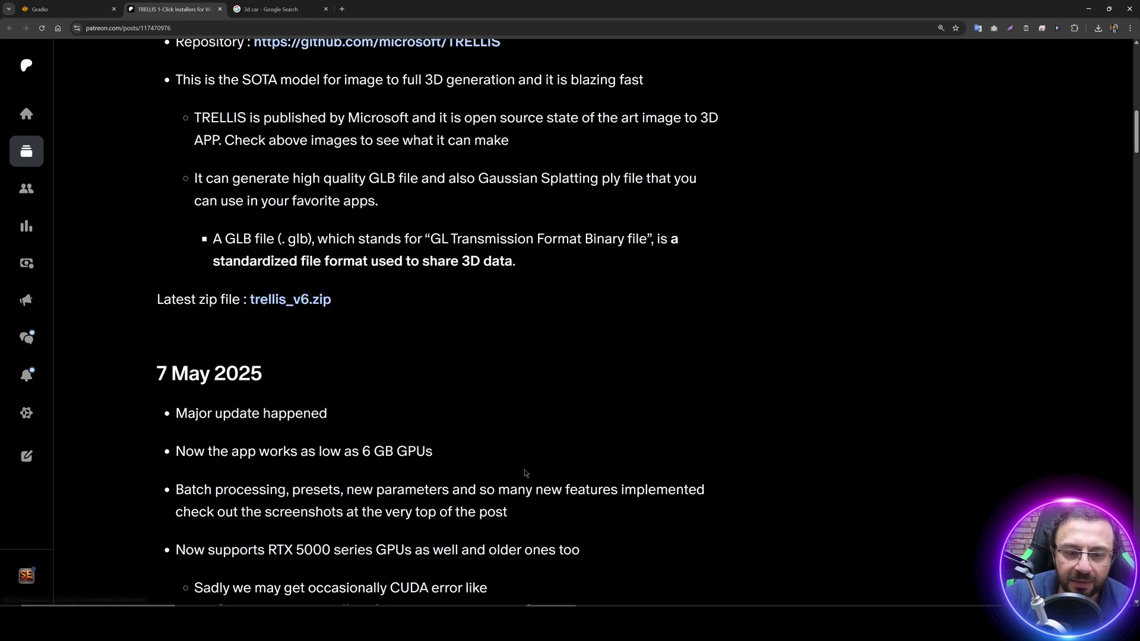
key("Home")
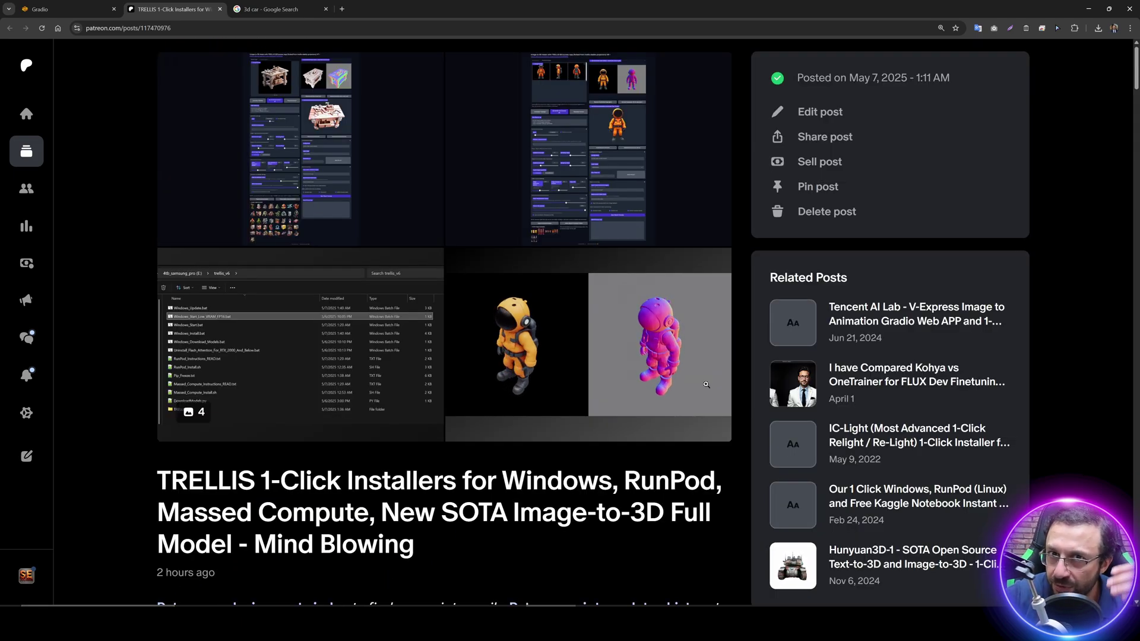